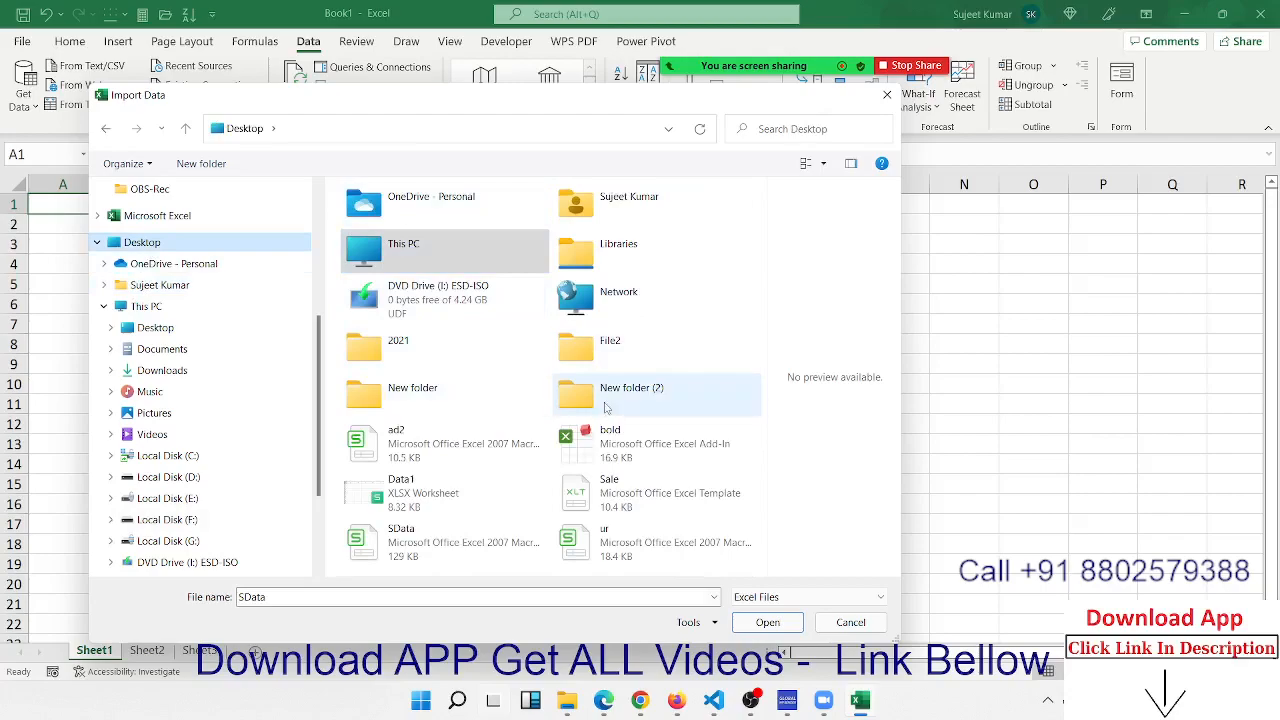
Import the macro-enabled Data1 workbook dated 30-11-2021 from the File2 folder on the Desktop
double_click(587, 366)
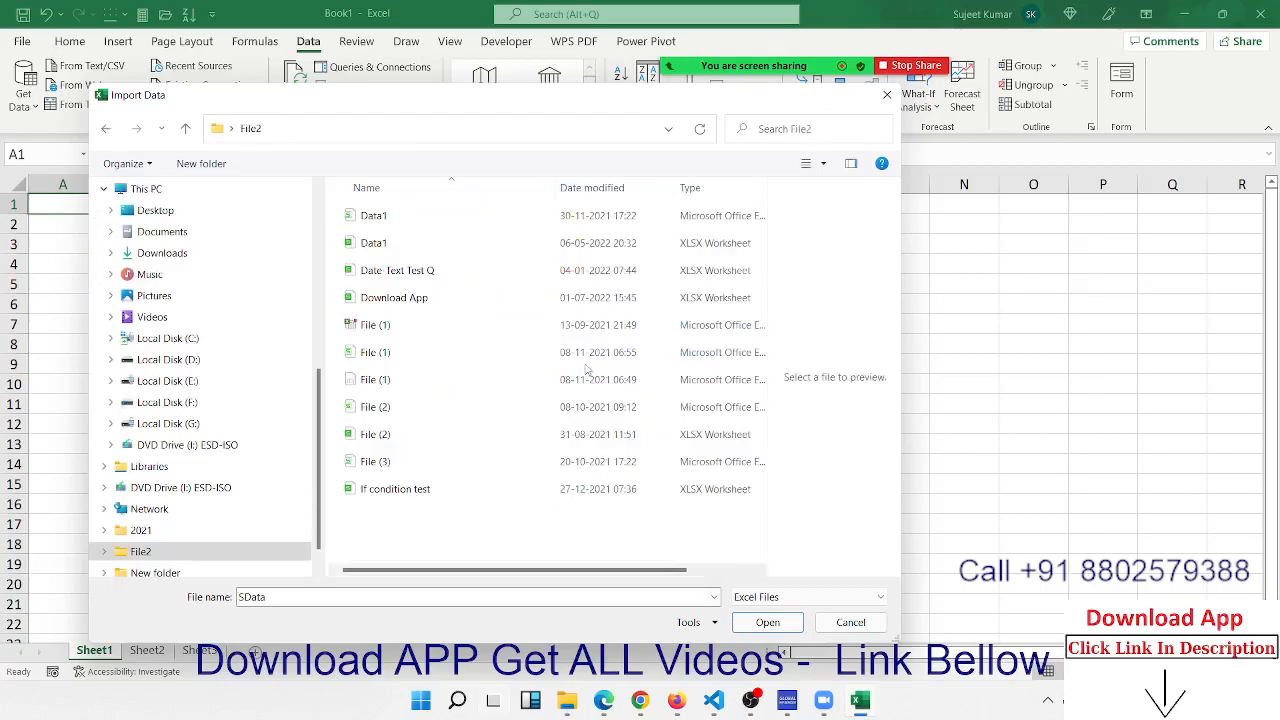
click(407, 220)
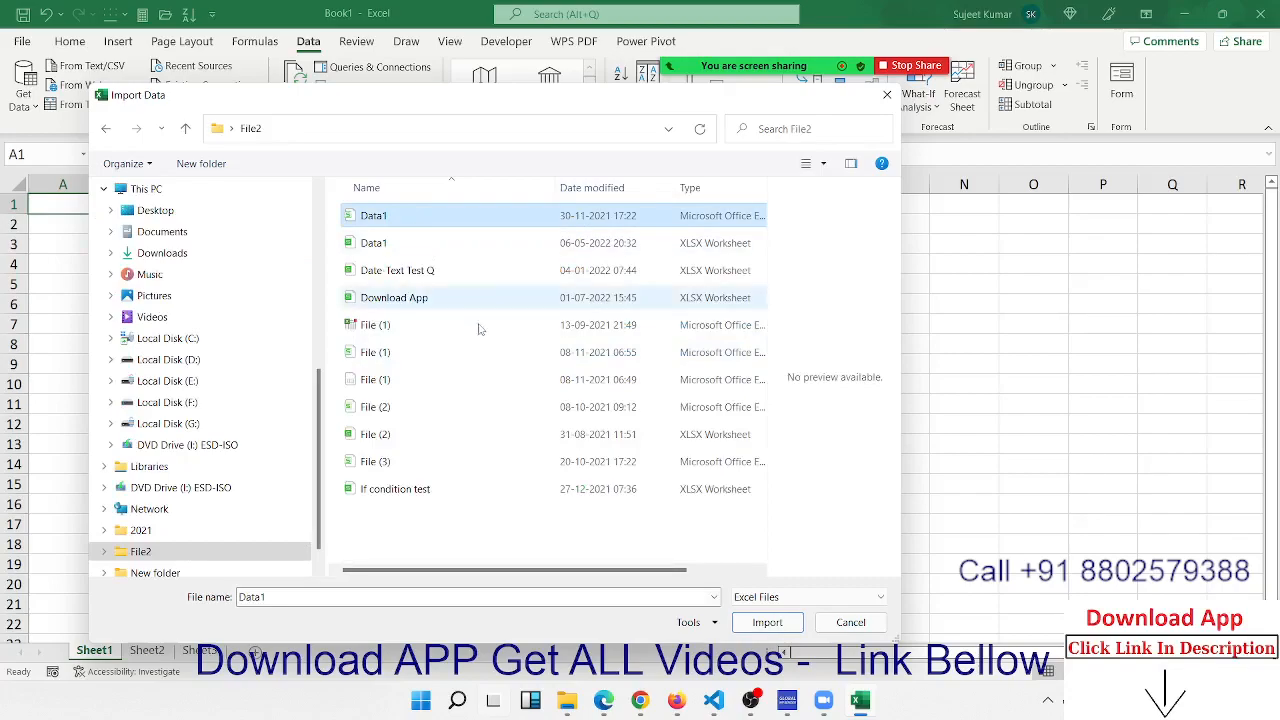
click(768, 624)
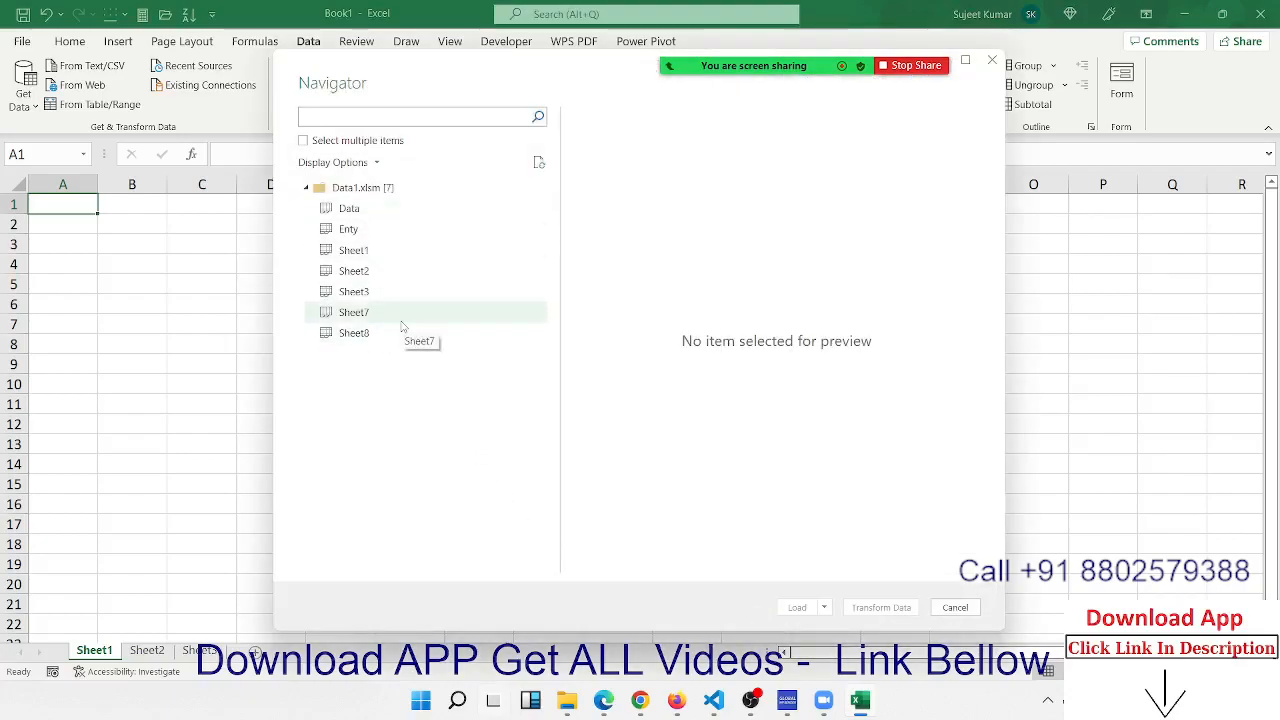
Choose only the Data sheet of Data1.xlsm for import, with multiple-item selection turned off
click(397, 218)
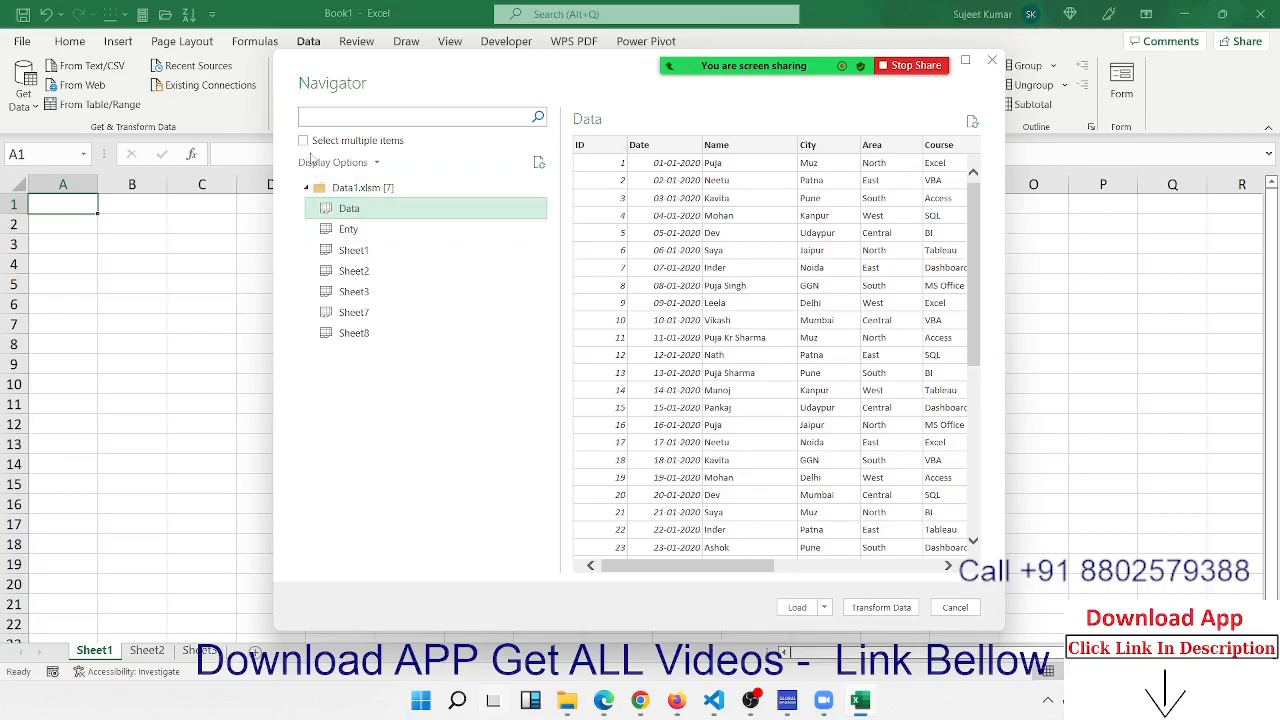
click(304, 141)
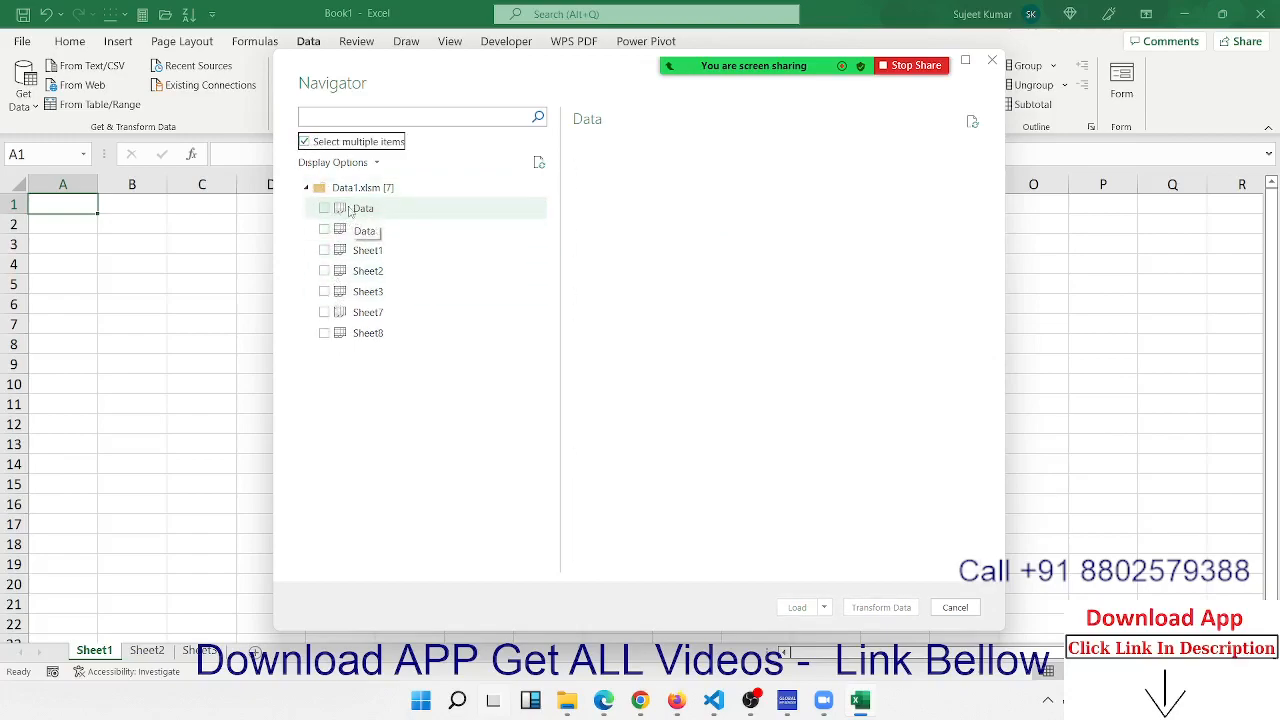
click(304, 141)
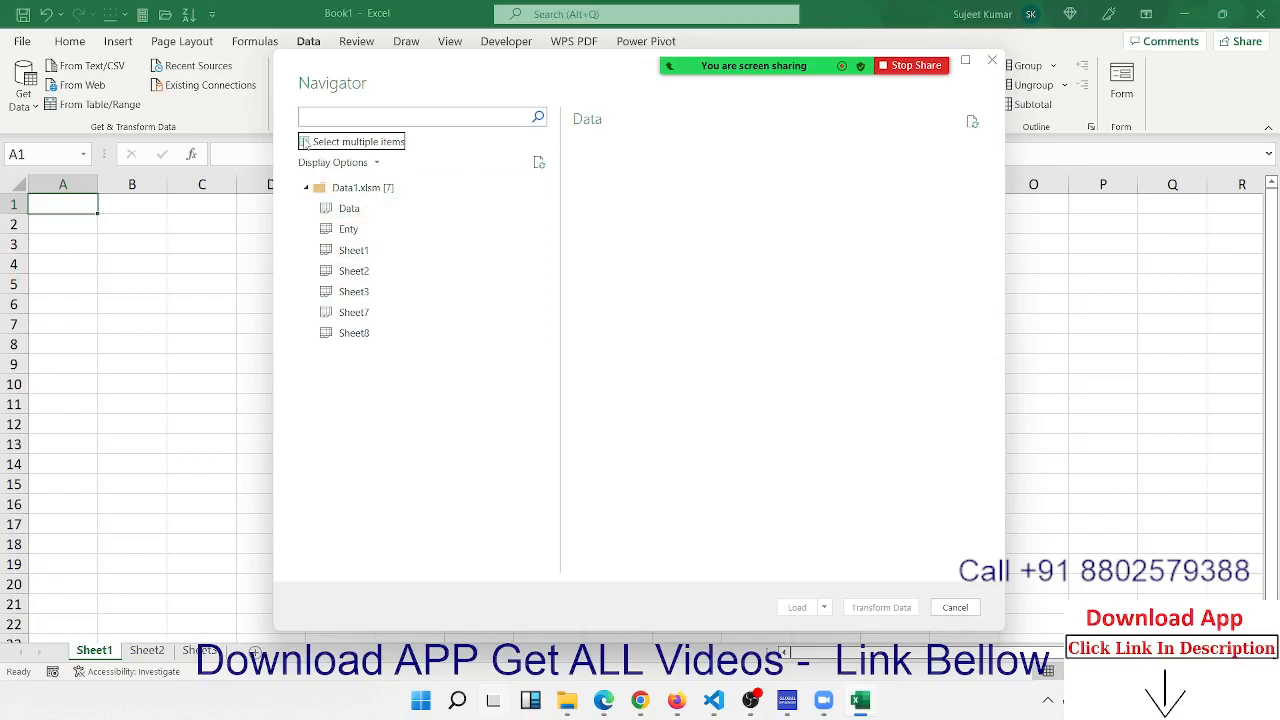
click(348, 209)
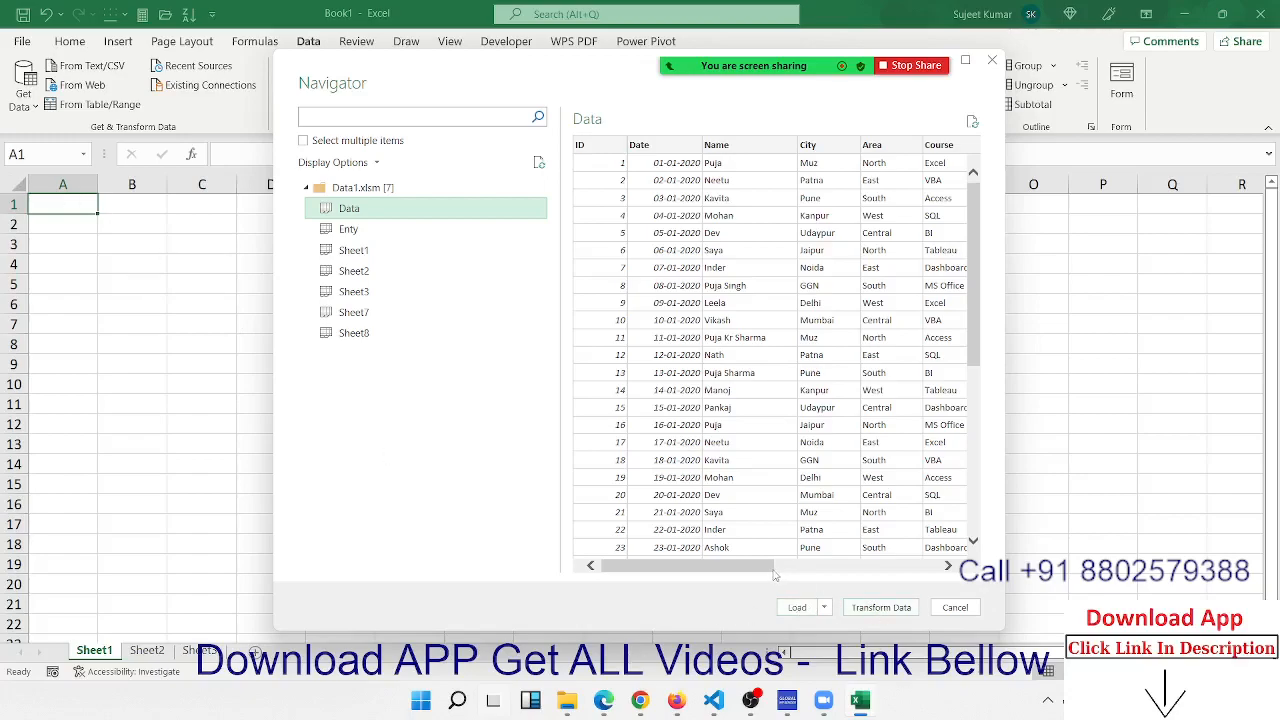
Load the Data sheet into the workbook as a table on a new worksheet, using the Load To options
drag(772, 567, 741, 573)
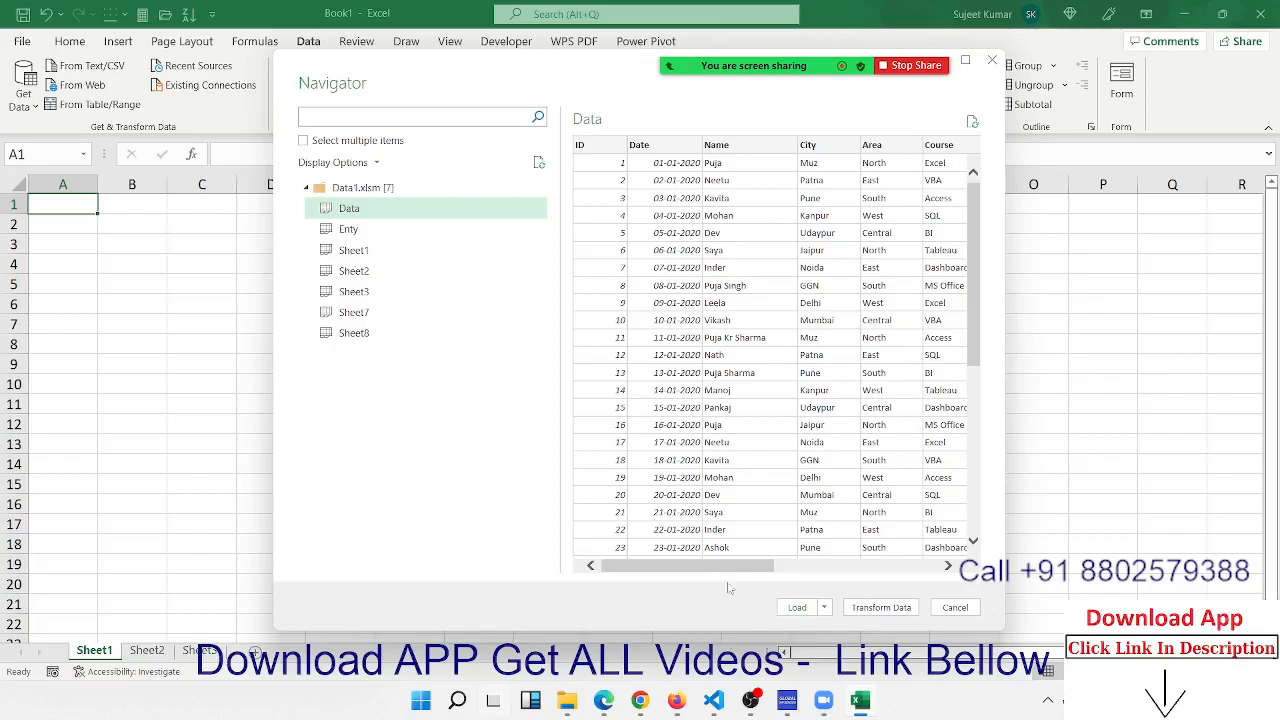
click(826, 608)
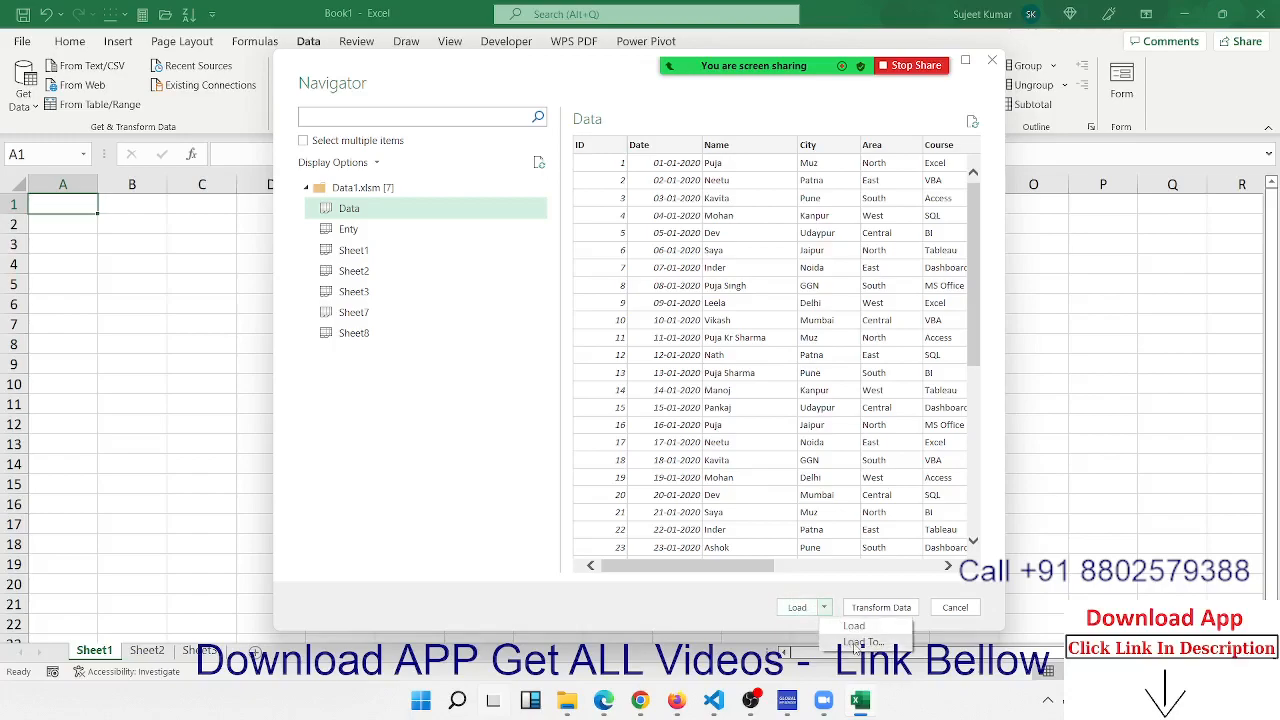
click(766, 615)
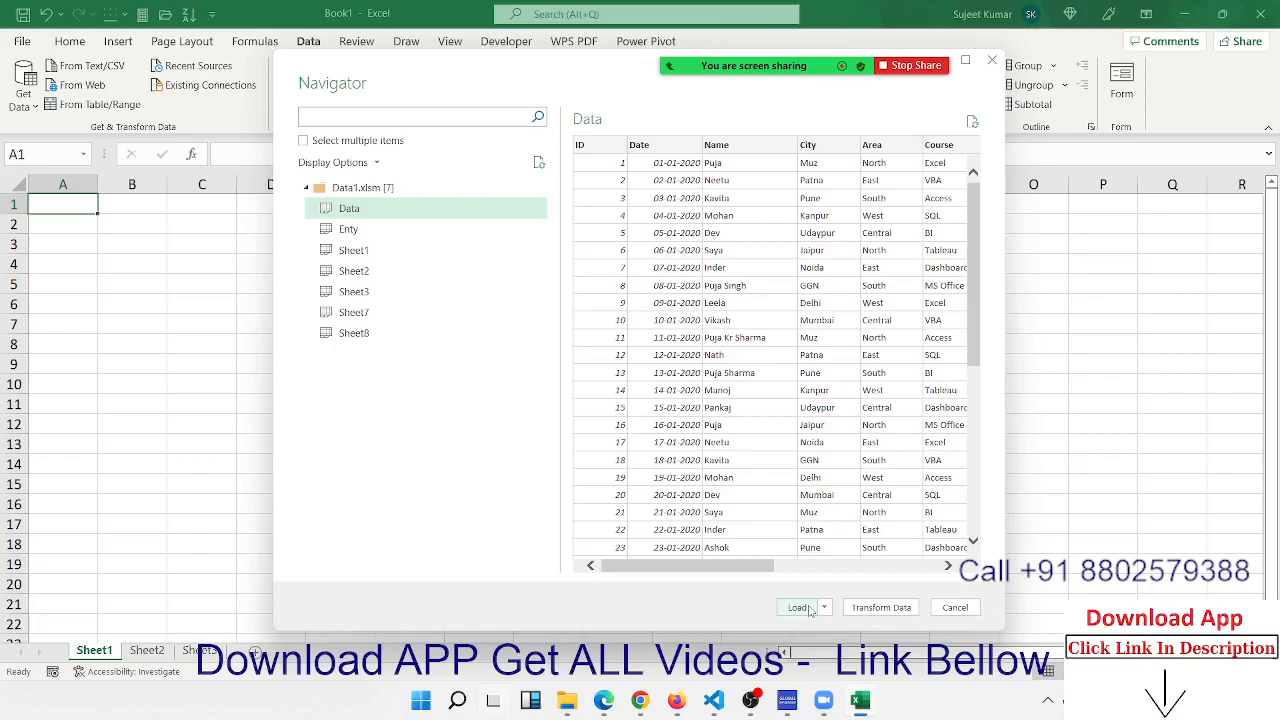
click(824, 607)
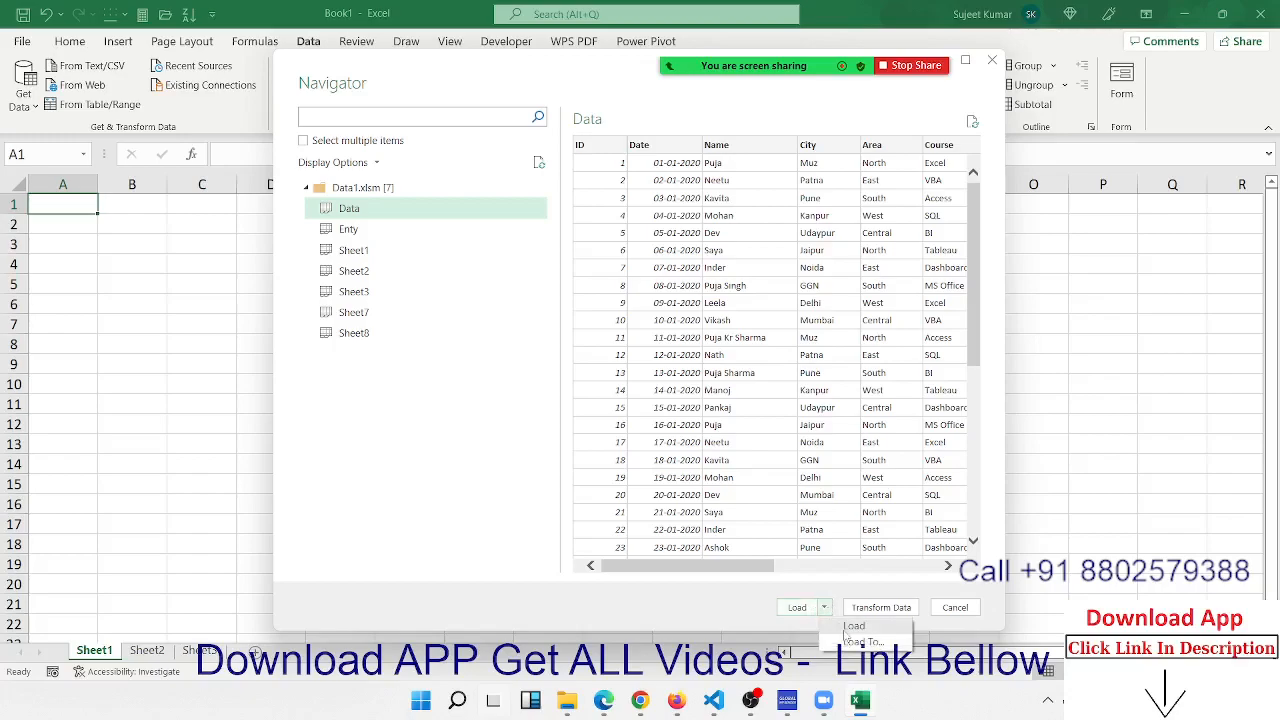
click(862, 641)
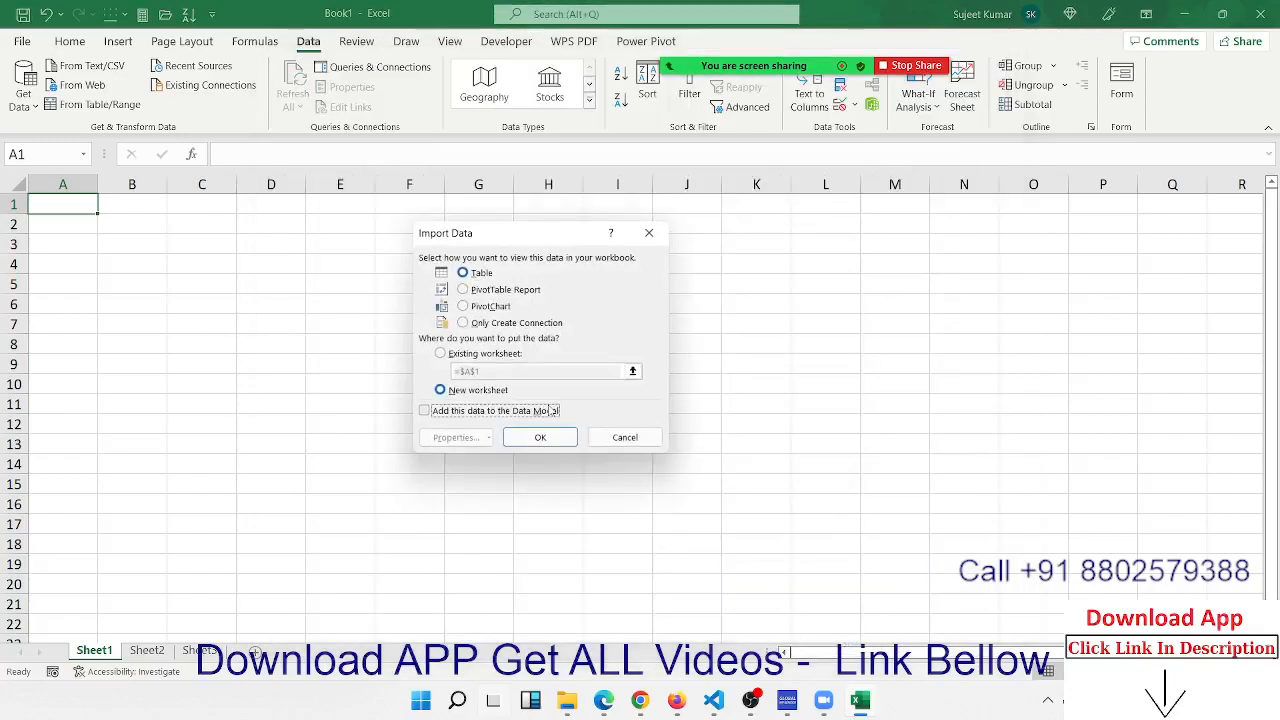
drag(498, 236, 361, 207)
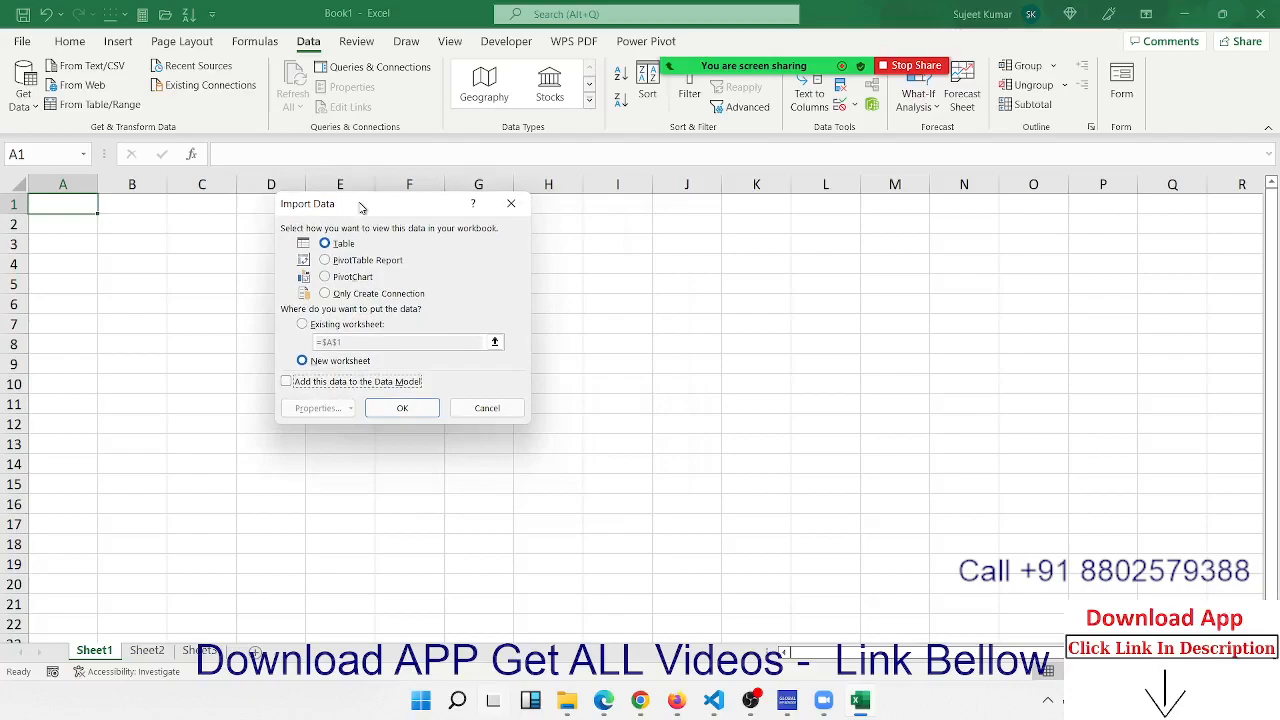
click(342, 262)
click(346, 276)
click(350, 294)
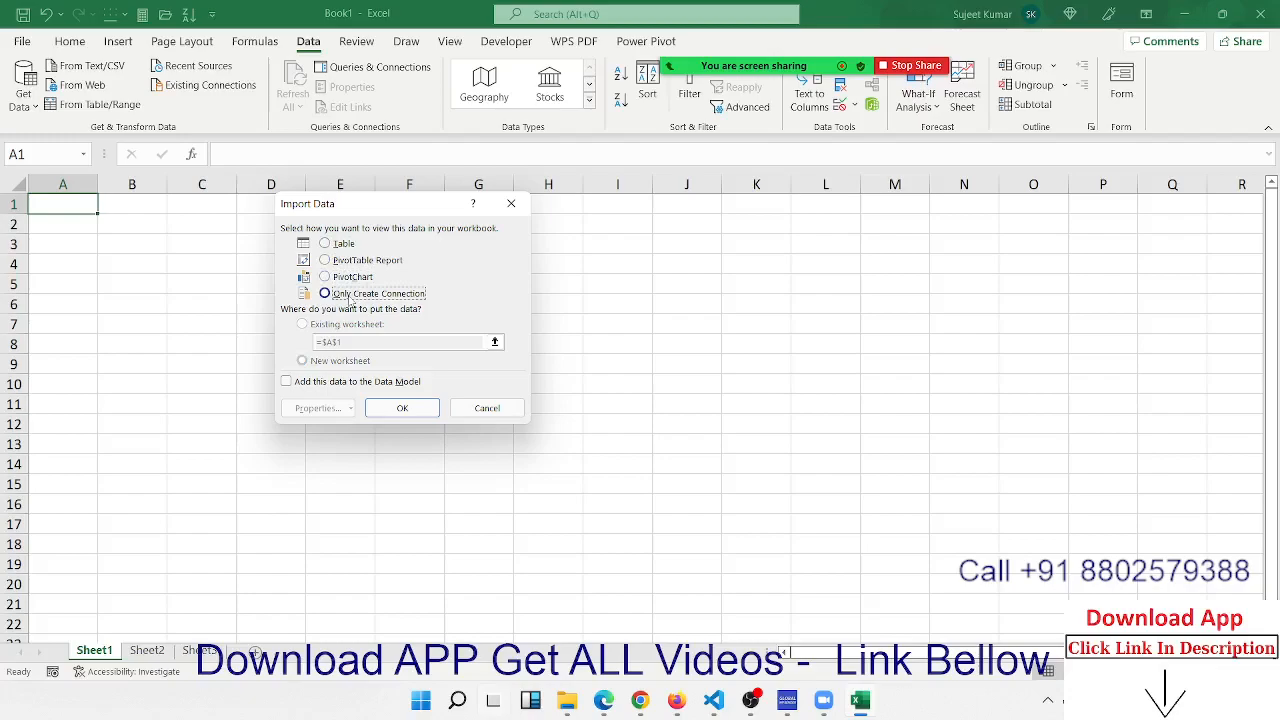
click(345, 246)
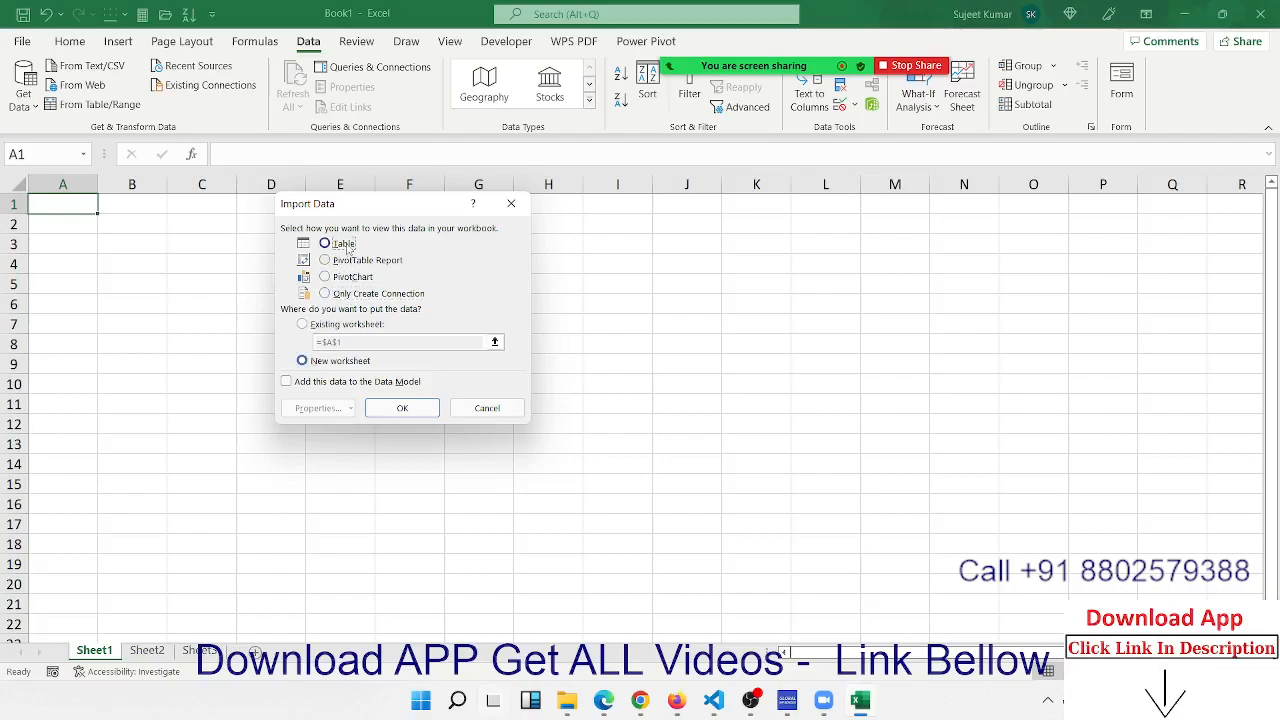
click(402, 408)
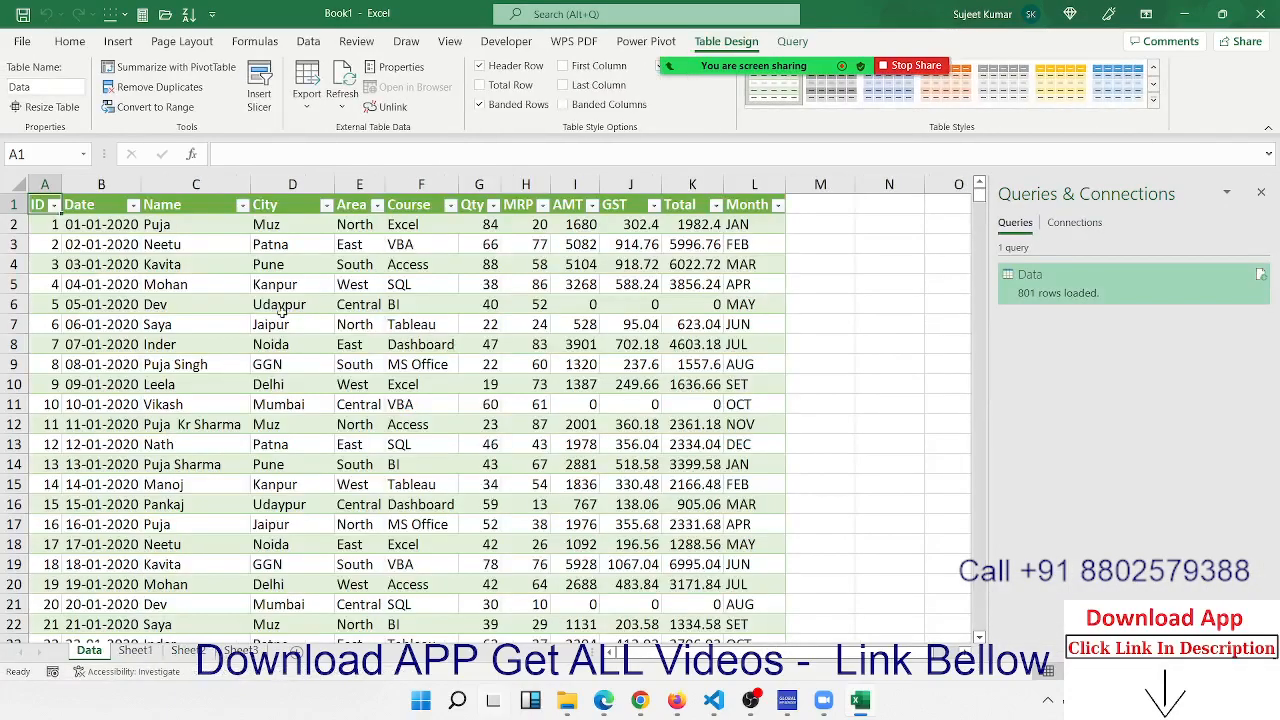
Examine the loaded Data table from its first to its last rows, including the MRP, AMT, GST and Total columns
click(281, 306)
scroll(280, 400, down, 13)
scroll(280, 414, down, 20)
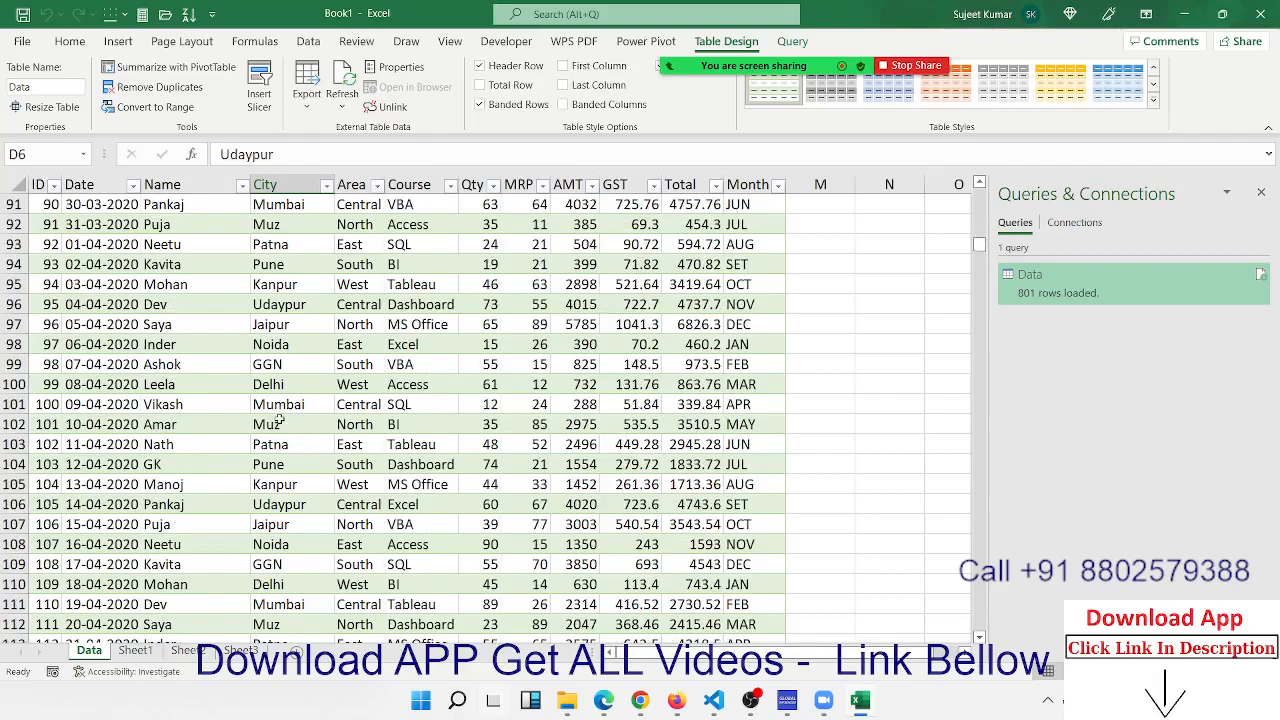
drag(980, 275, 987, 203)
click(438, 304)
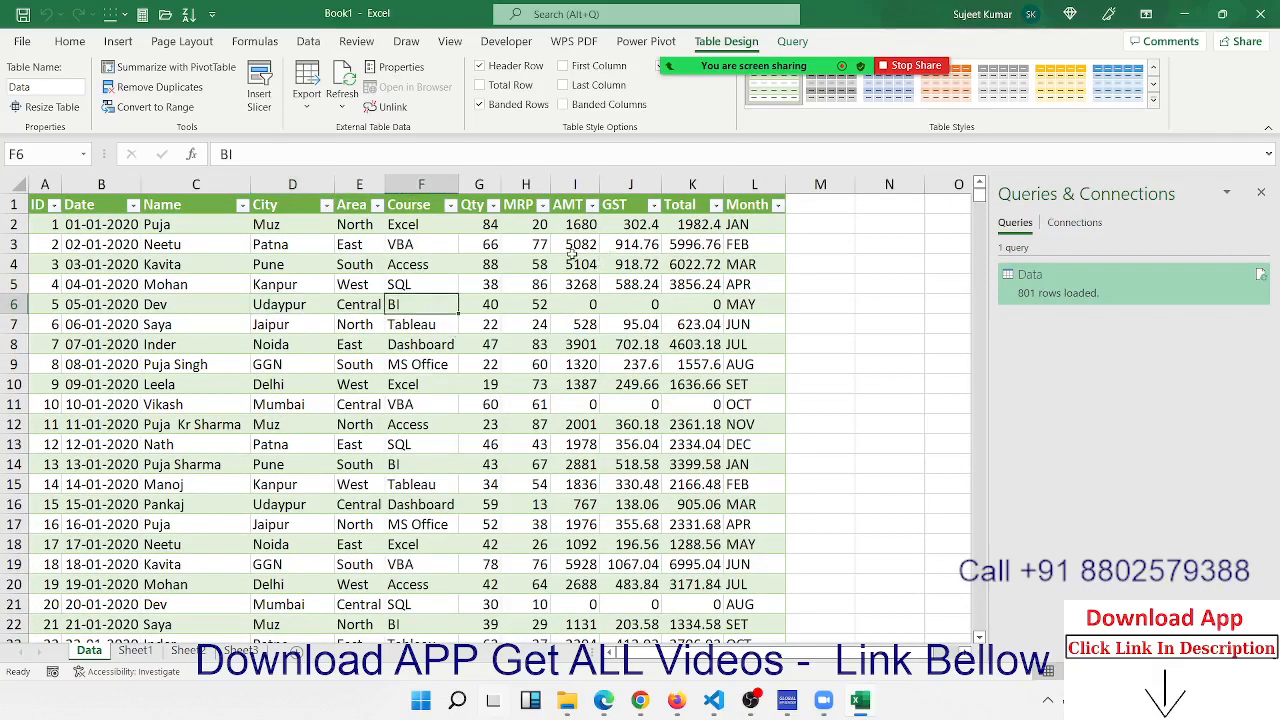
drag(527, 184, 617, 181)
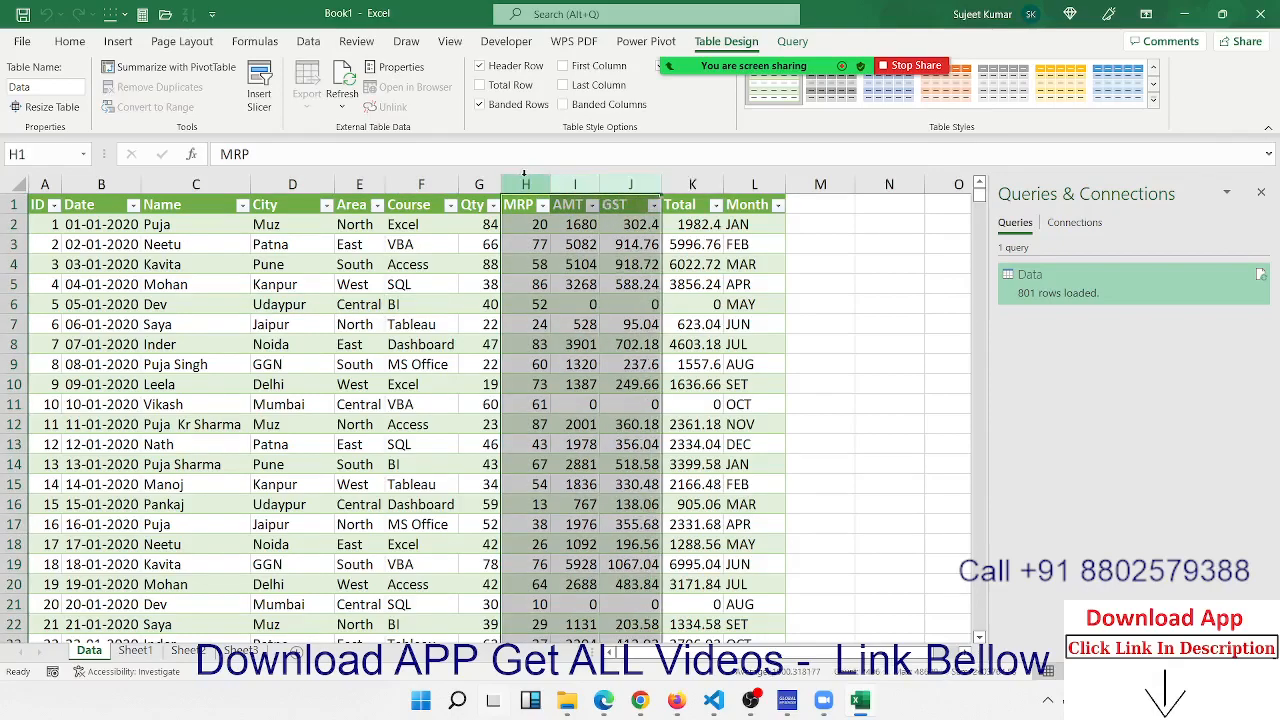
click(697, 184)
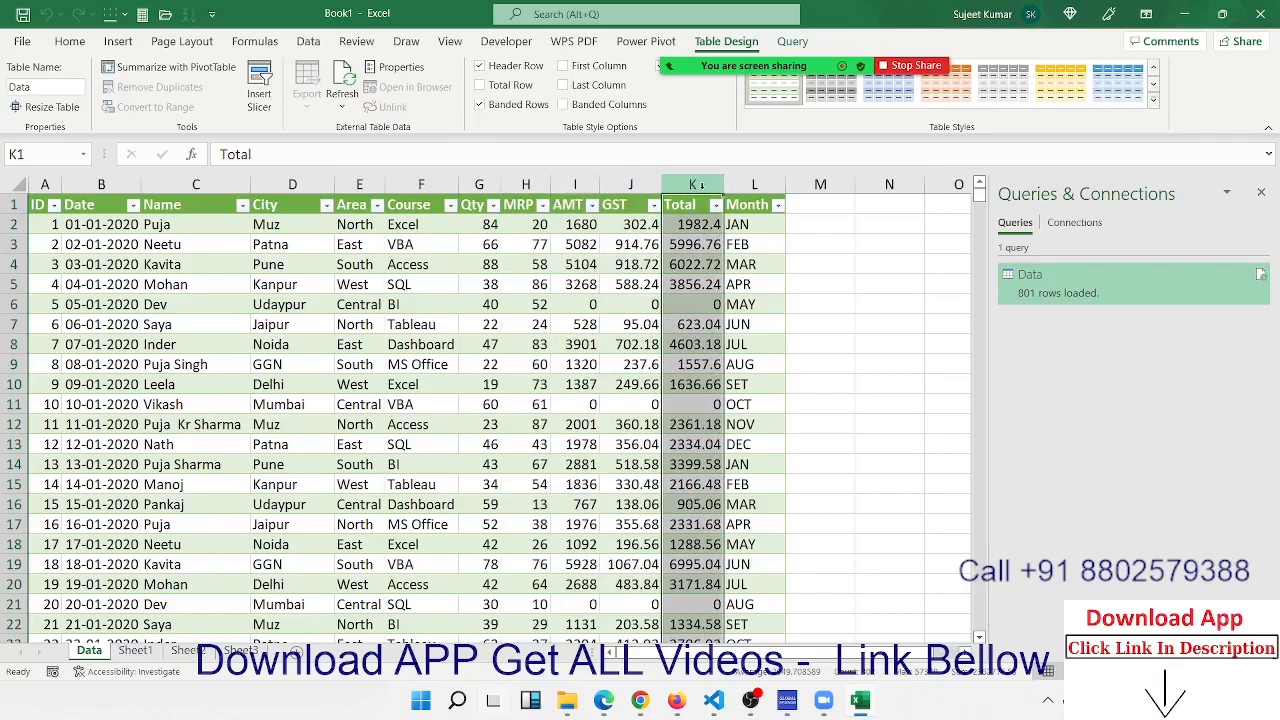
click(201, 258)
click(209, 244)
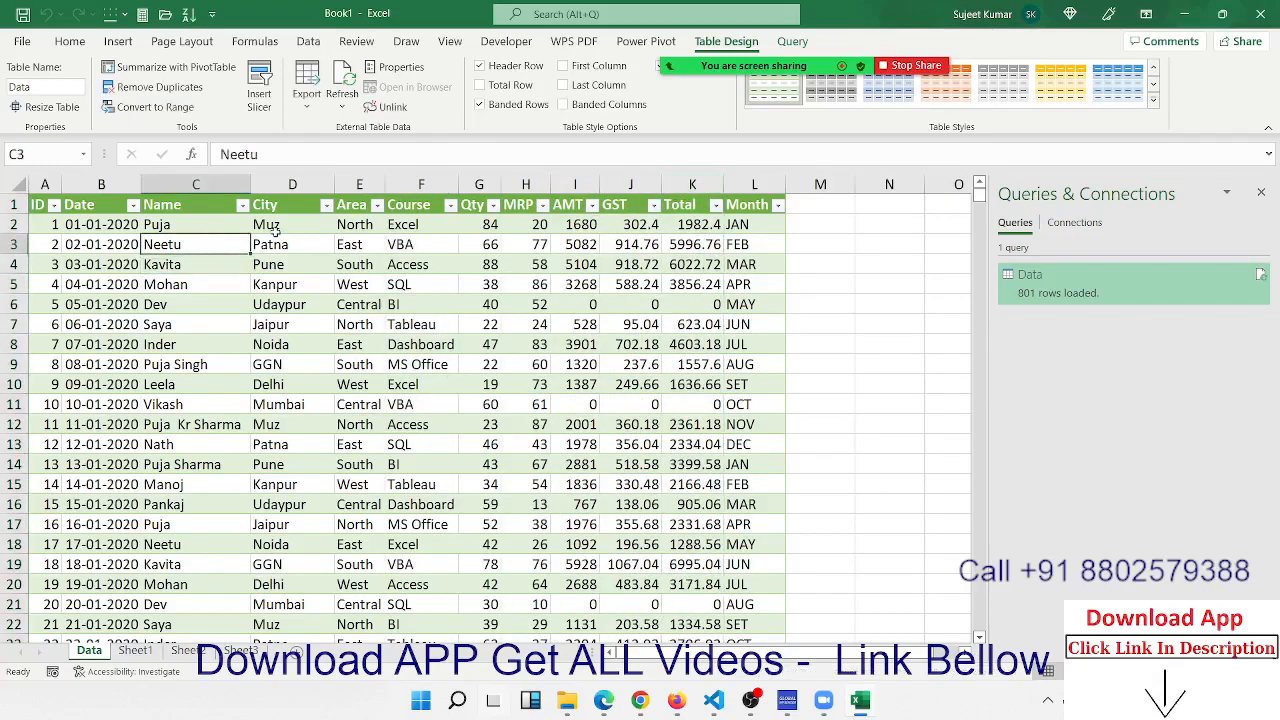
click(273, 228)
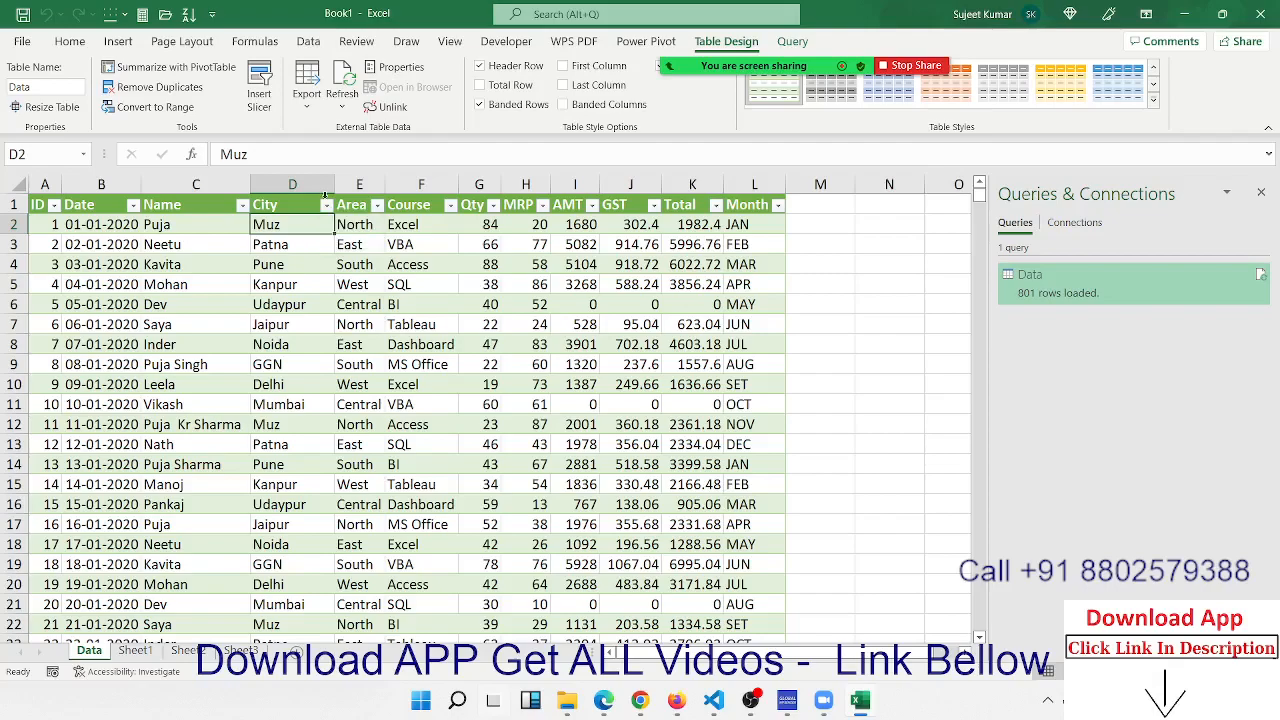
scroll(347, 337, down, 13)
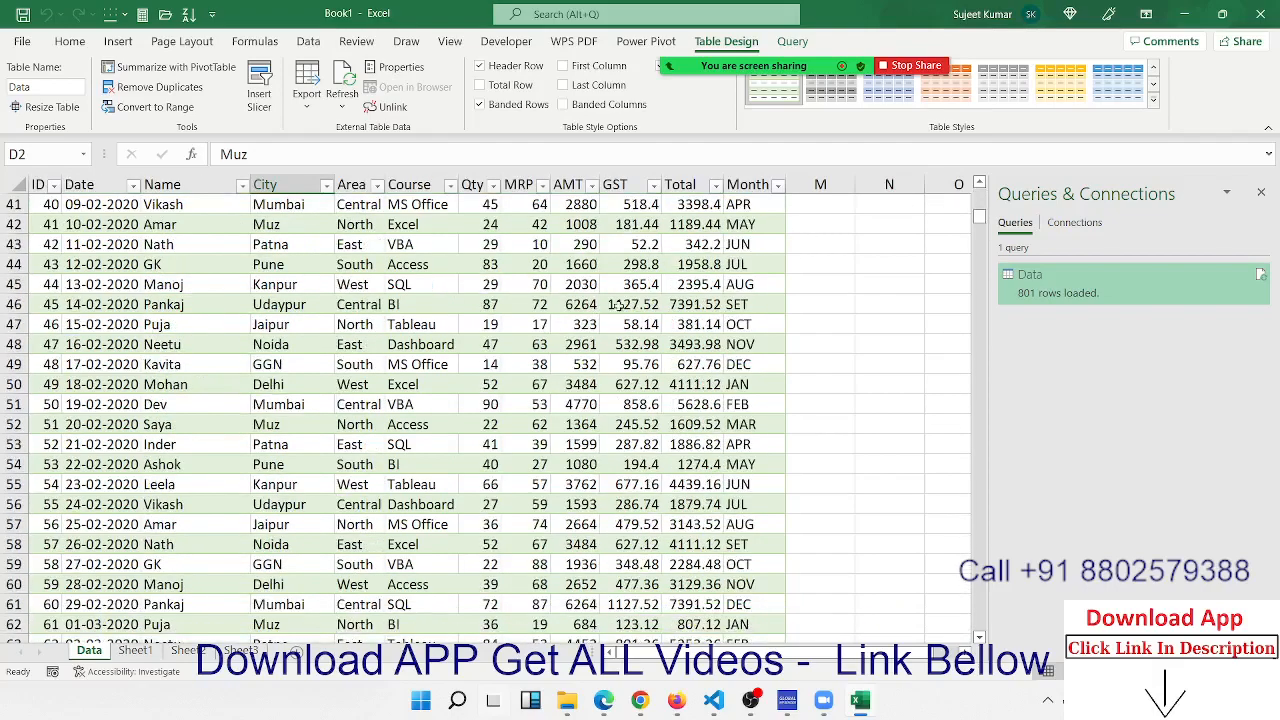
drag(988, 276, 980, 552)
drag(990, 173, 990, 176)
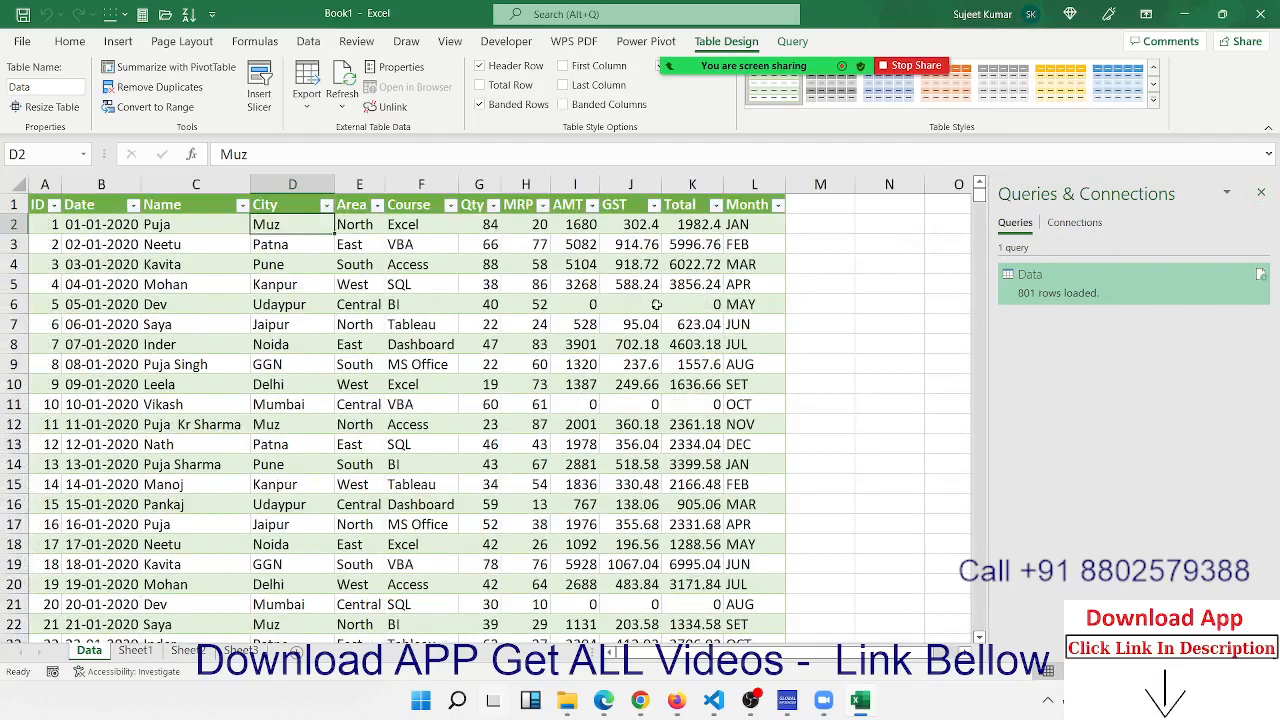
Open the Data query for editing in the Power Query Editor and review its columns
right_click(1071, 297)
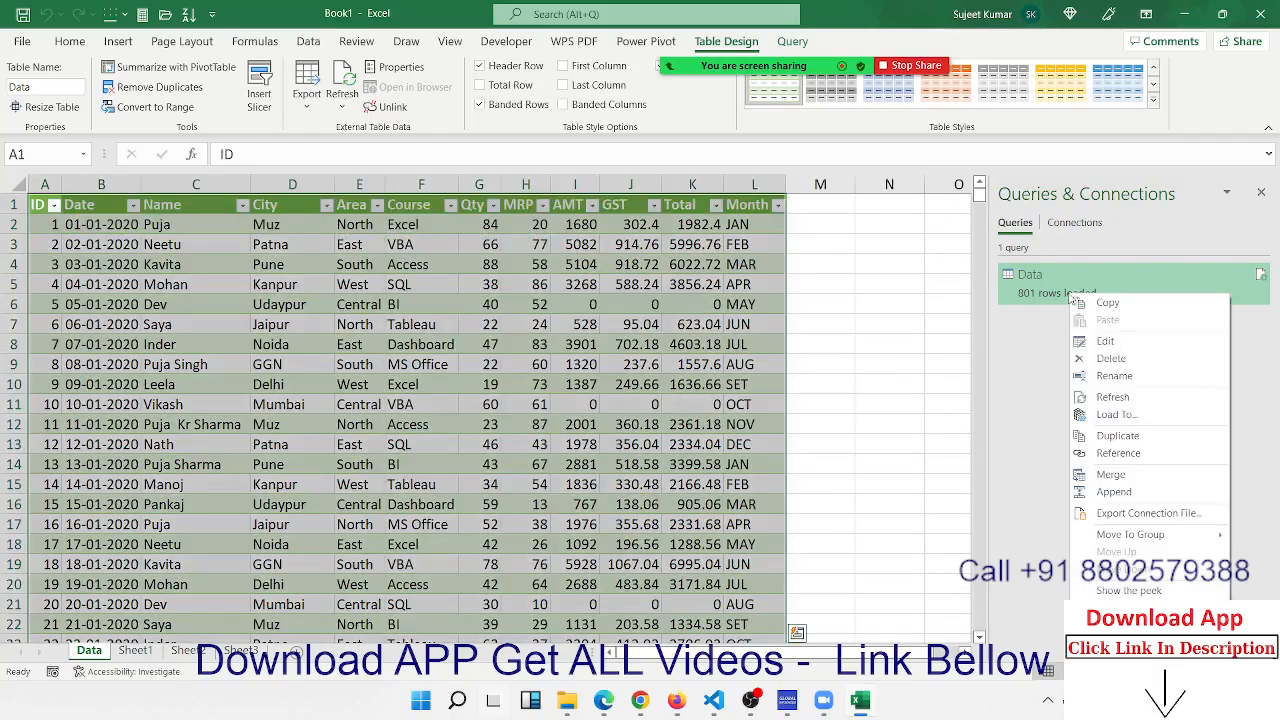
click(1100, 342)
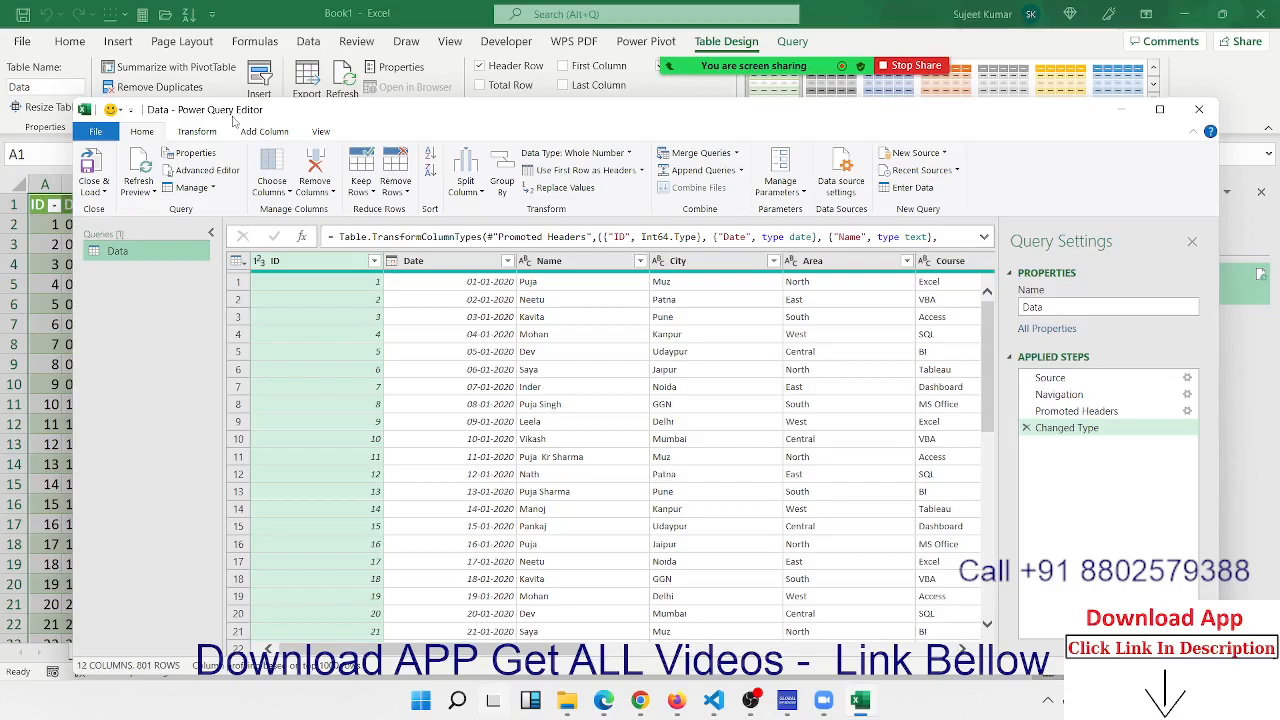
drag(418, 652, 825, 625)
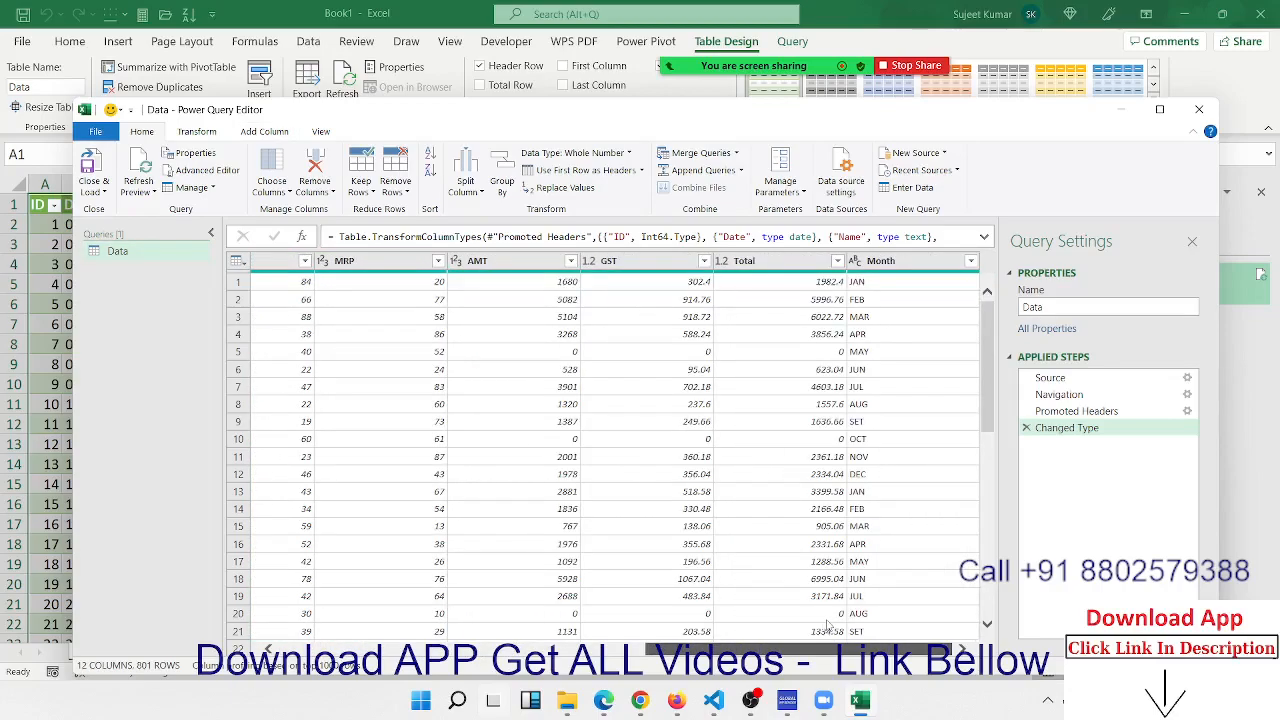
scroll(826, 625, left, 10)
click(331, 503)
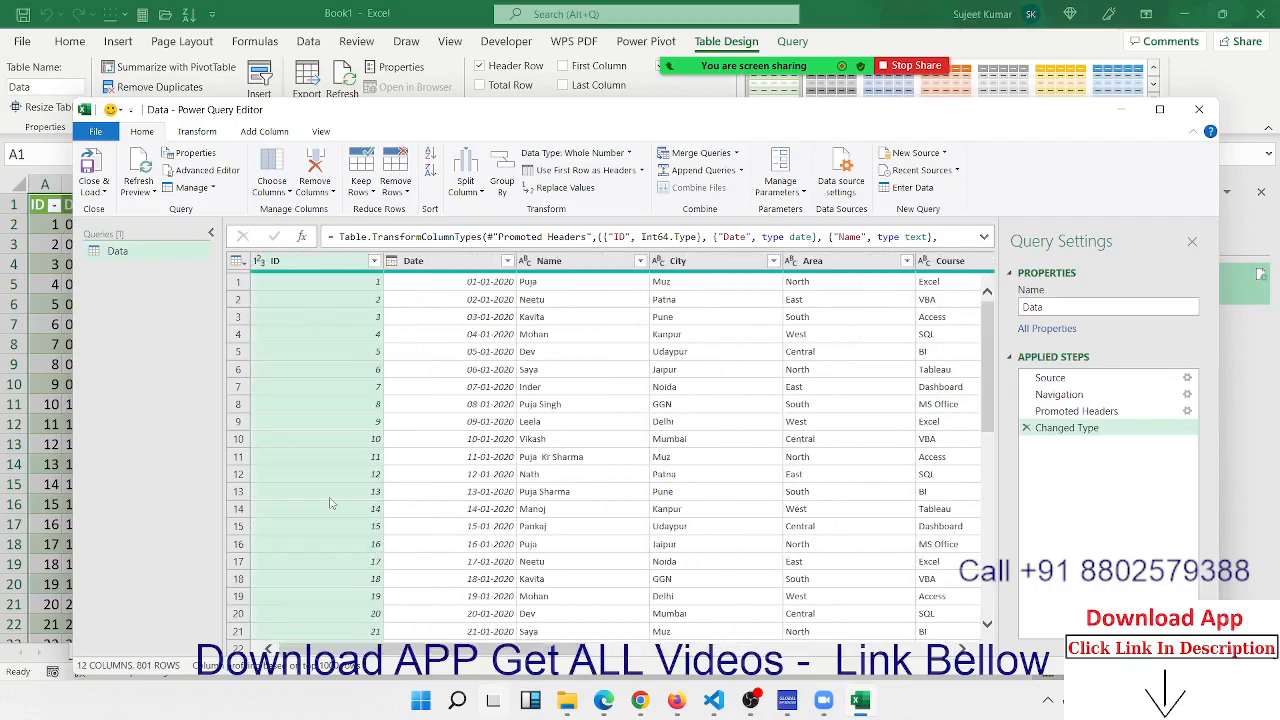
drag(562, 652, 840, 651)
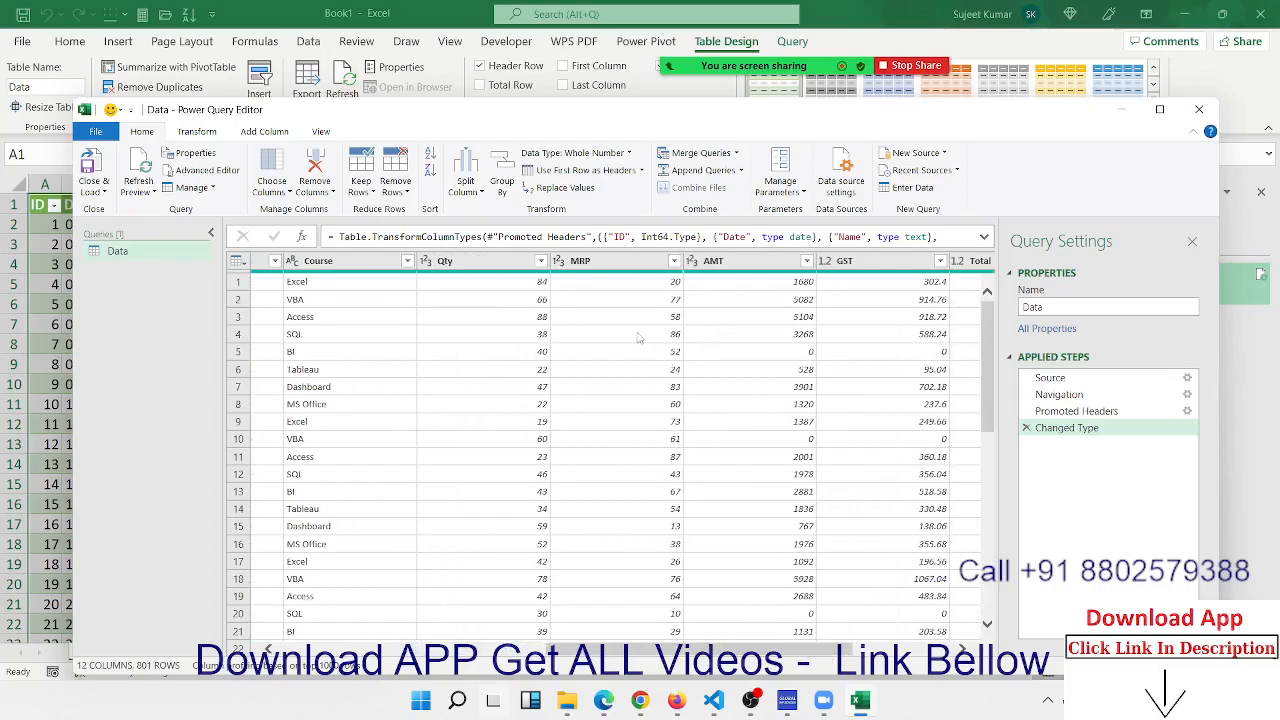
Remove the MRP column from the Data query
click(613, 276)
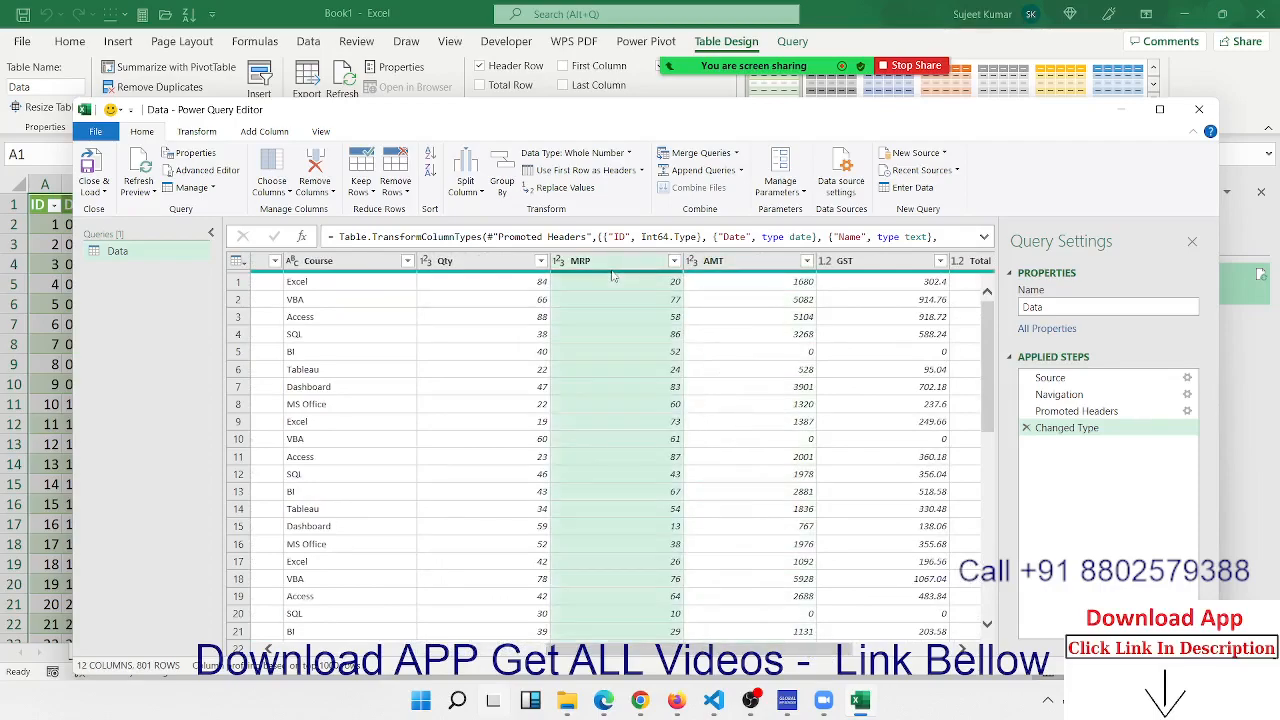
key(ctrl+a)
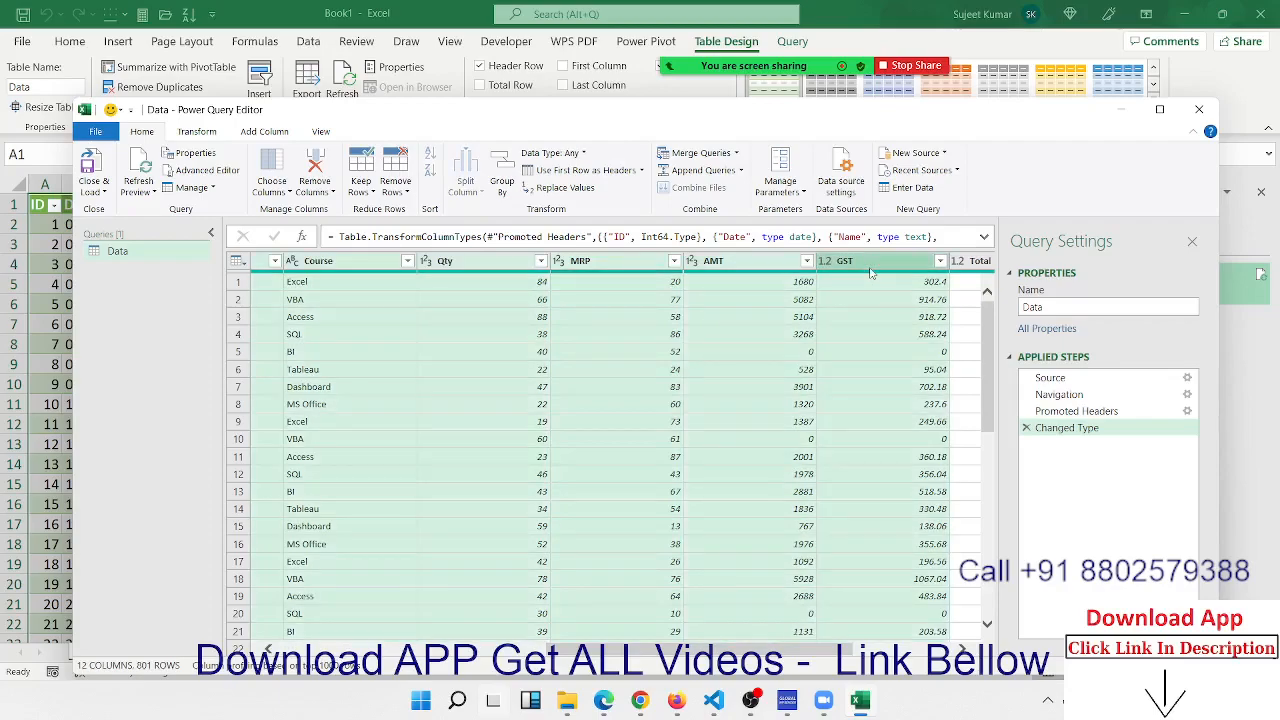
click(692, 293)
click(617, 263)
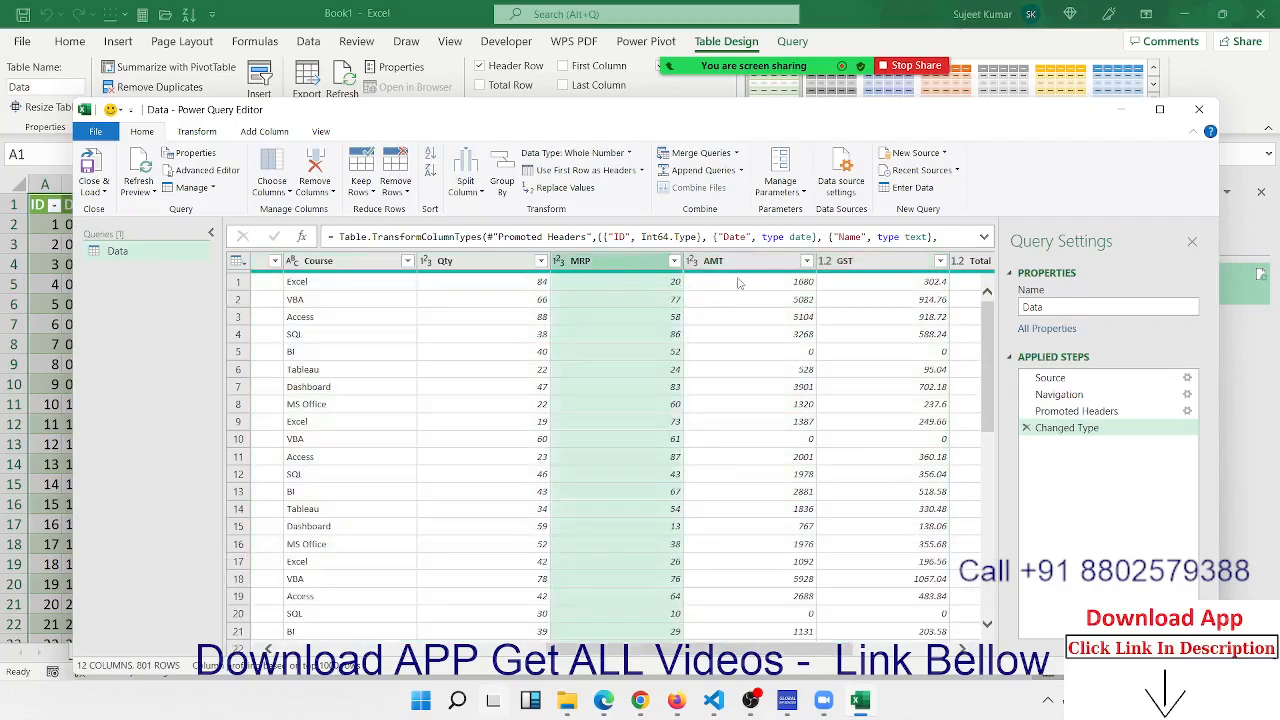
right_click(594, 267)
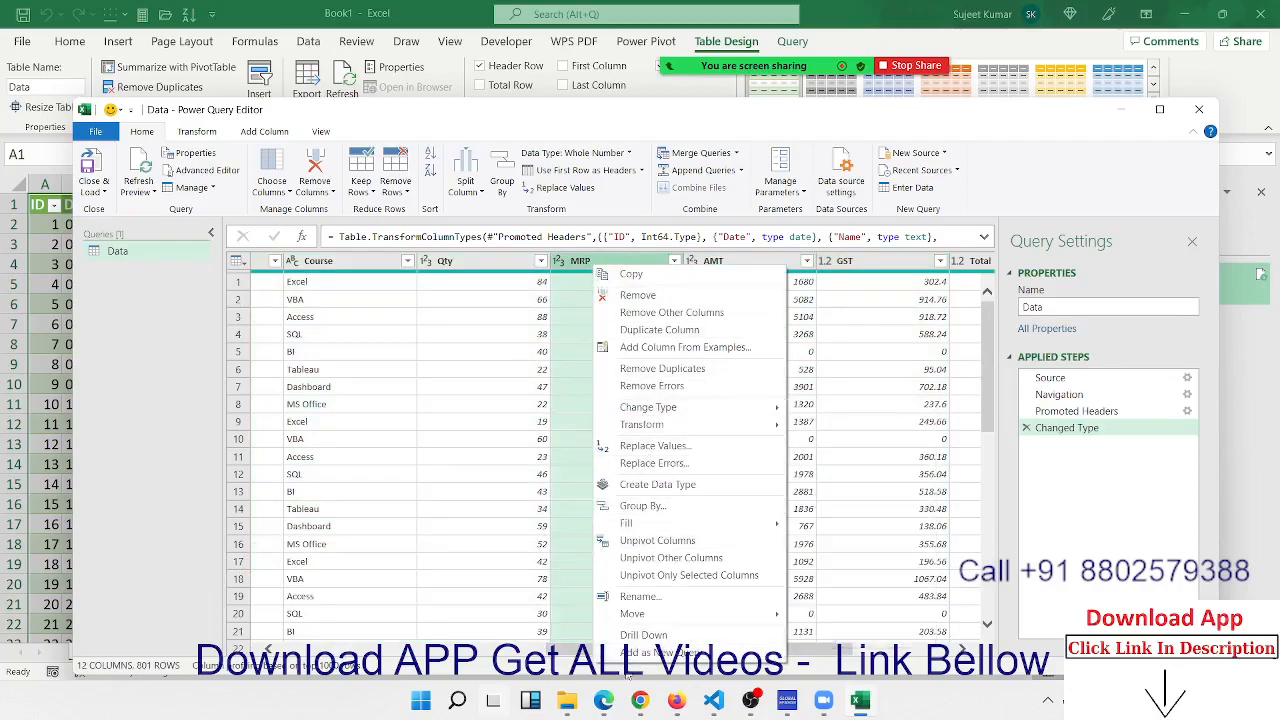
click(656, 298)
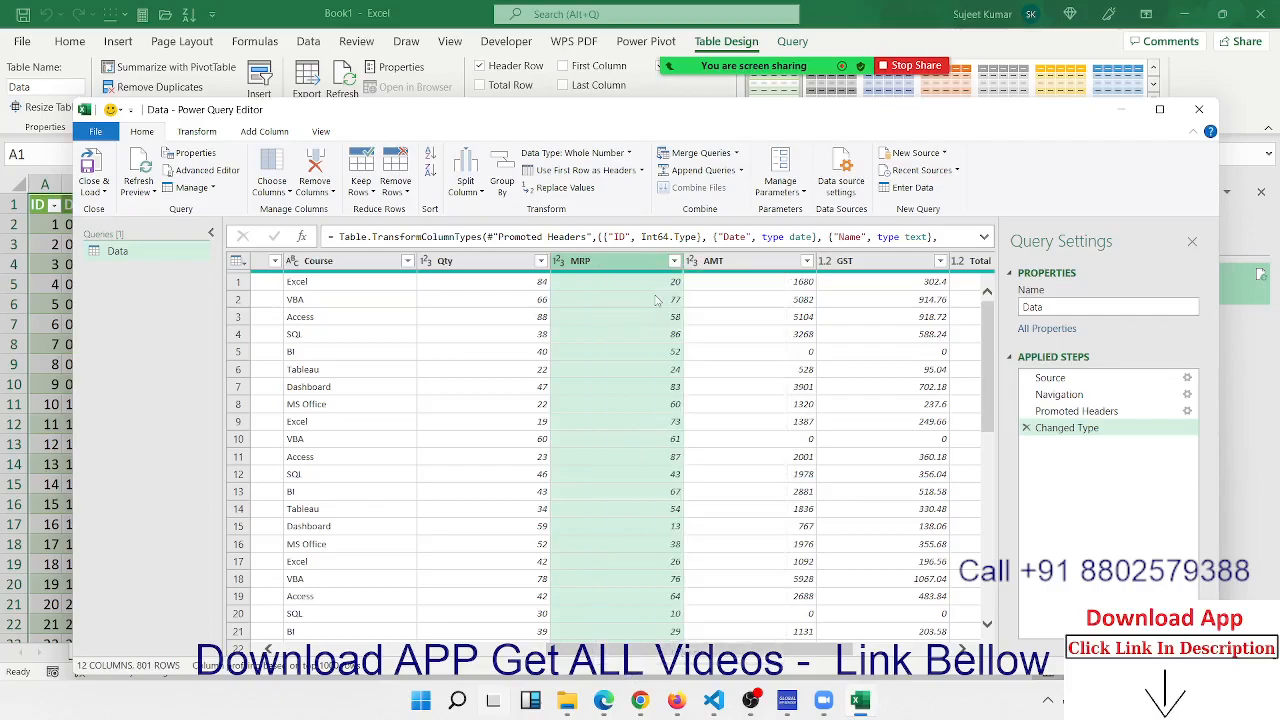
Remove the AMT and GST columns from the Data query
right_click(640, 261)
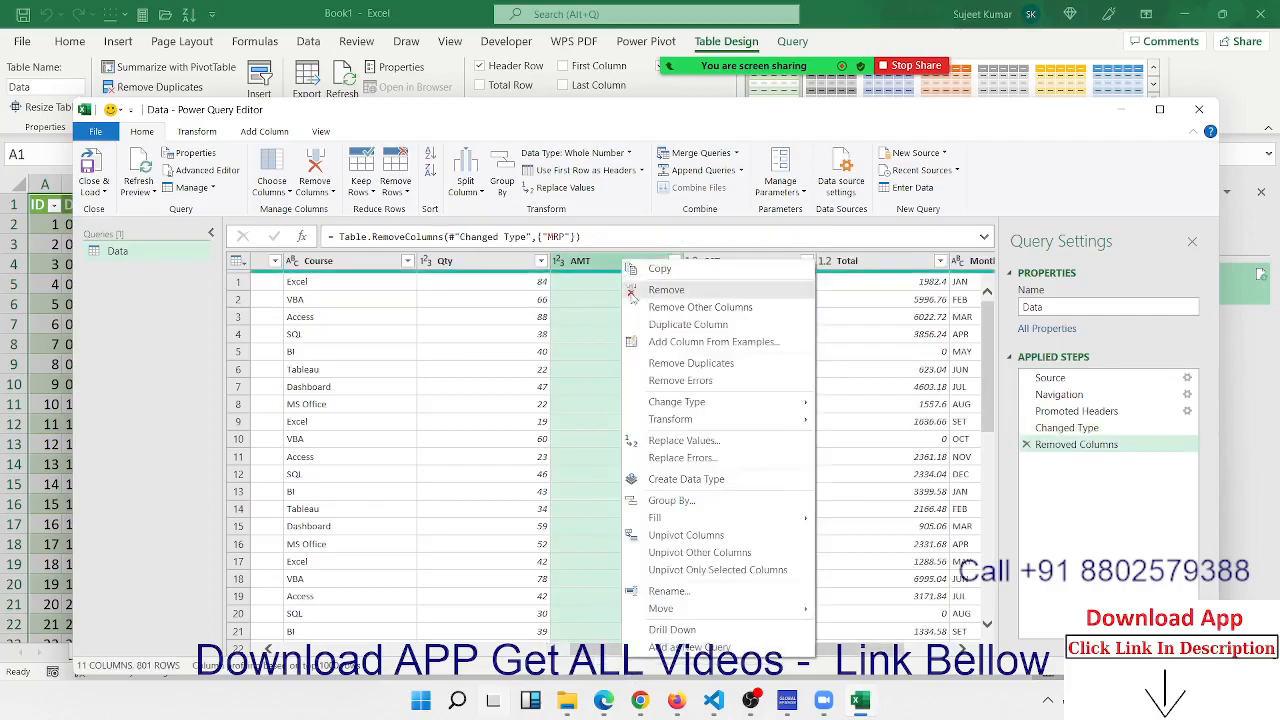
click(668, 292)
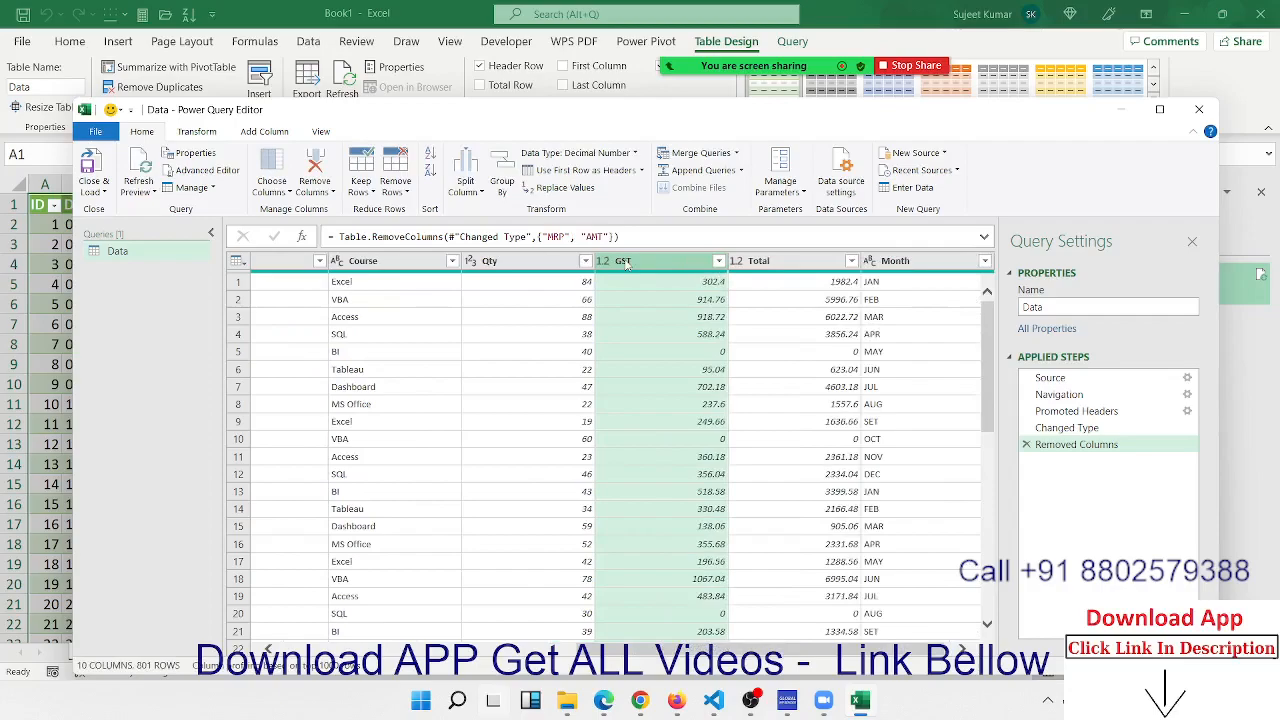
right_click(618, 260)
click(639, 292)
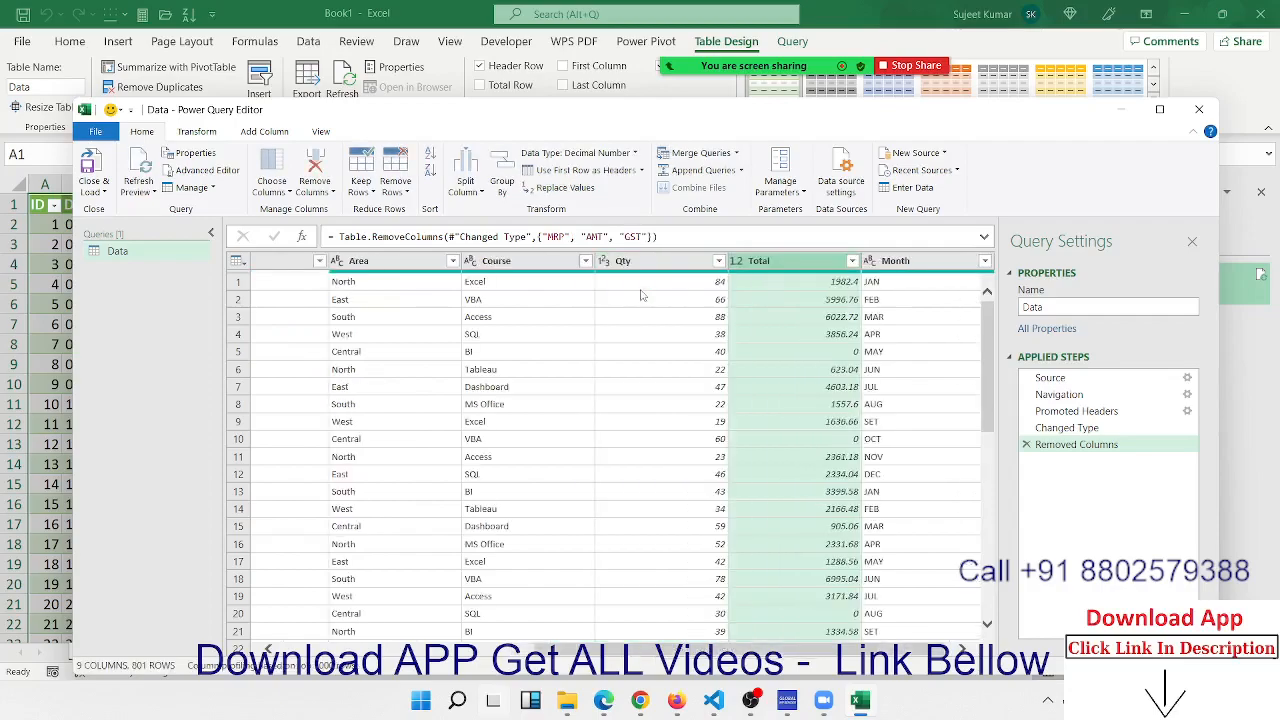
Filter the City column to keep only Delhi, Kanpur, Patna and Udaypur
click(556, 316)
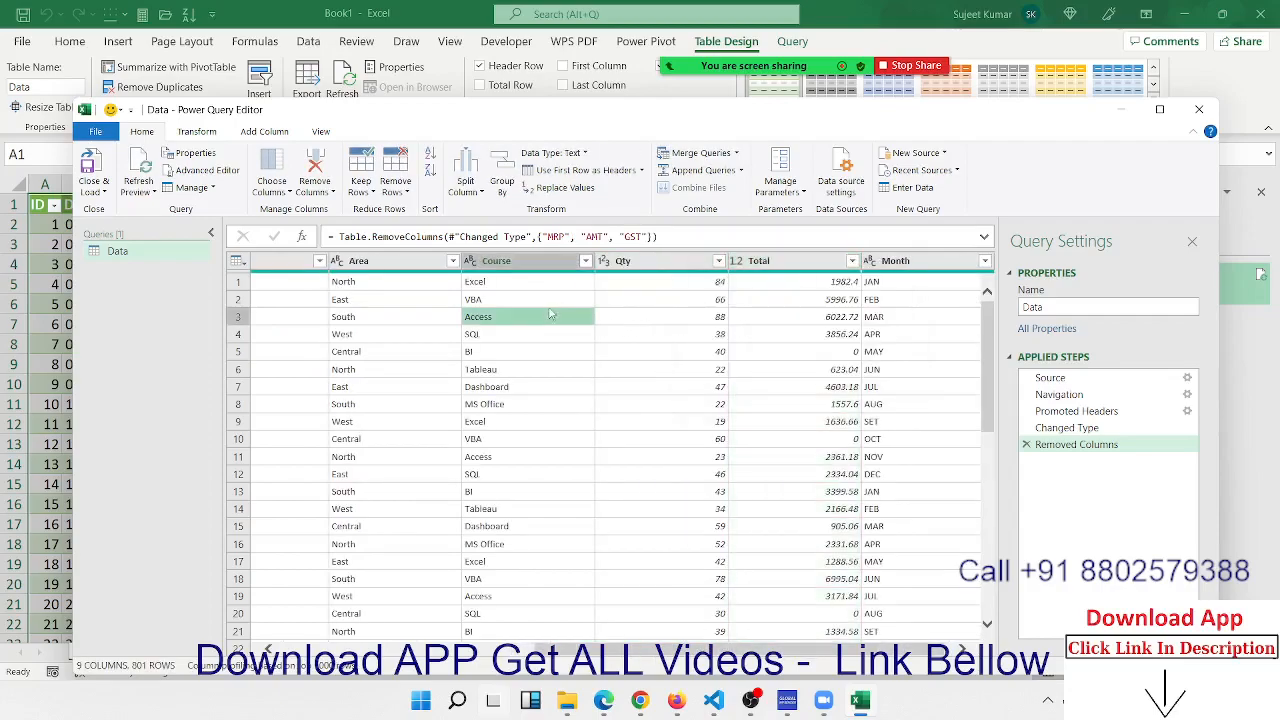
drag(640, 551, 398, 551)
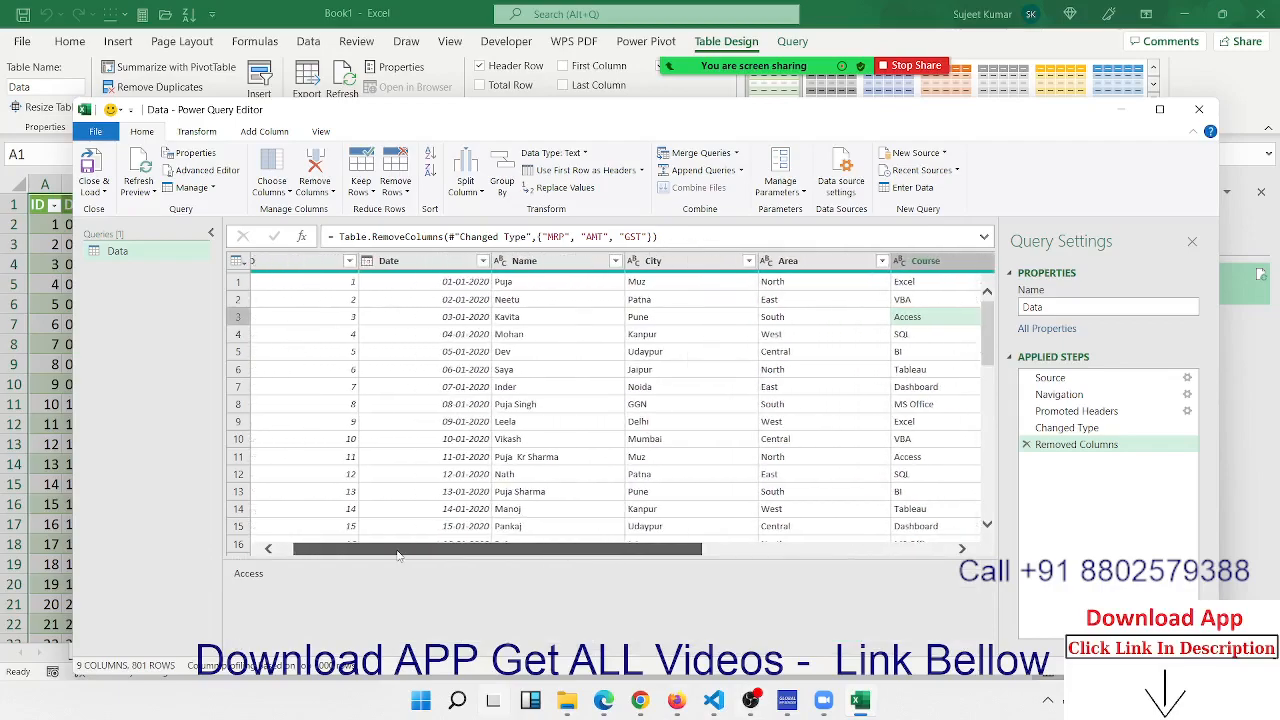
click(565, 283)
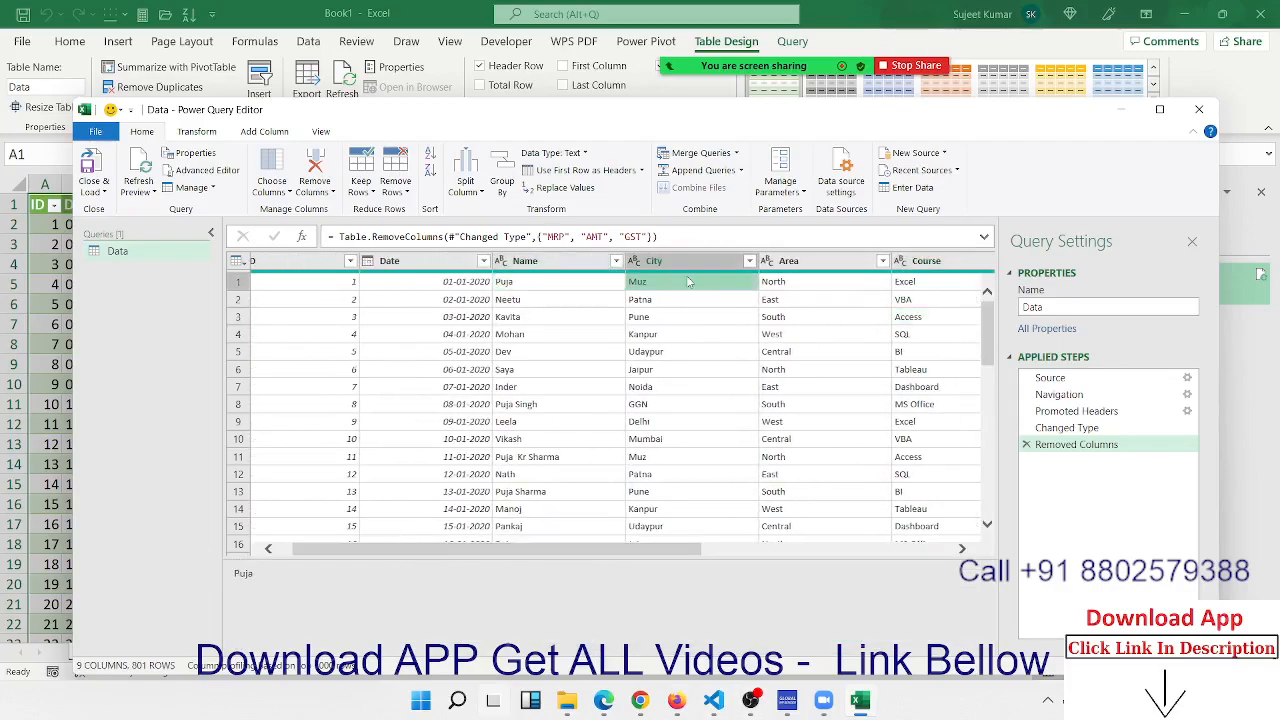
click(749, 261)
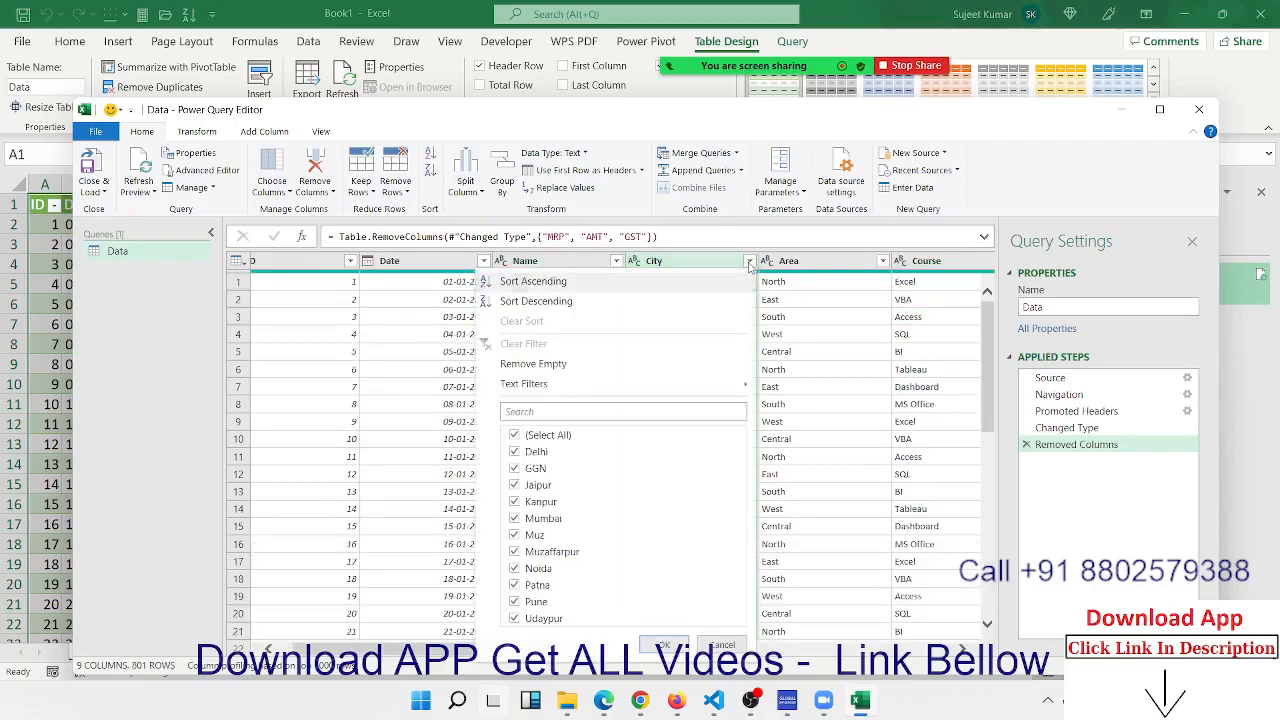
click(514, 435)
click(514, 452)
click(514, 502)
click(514, 585)
click(515, 619)
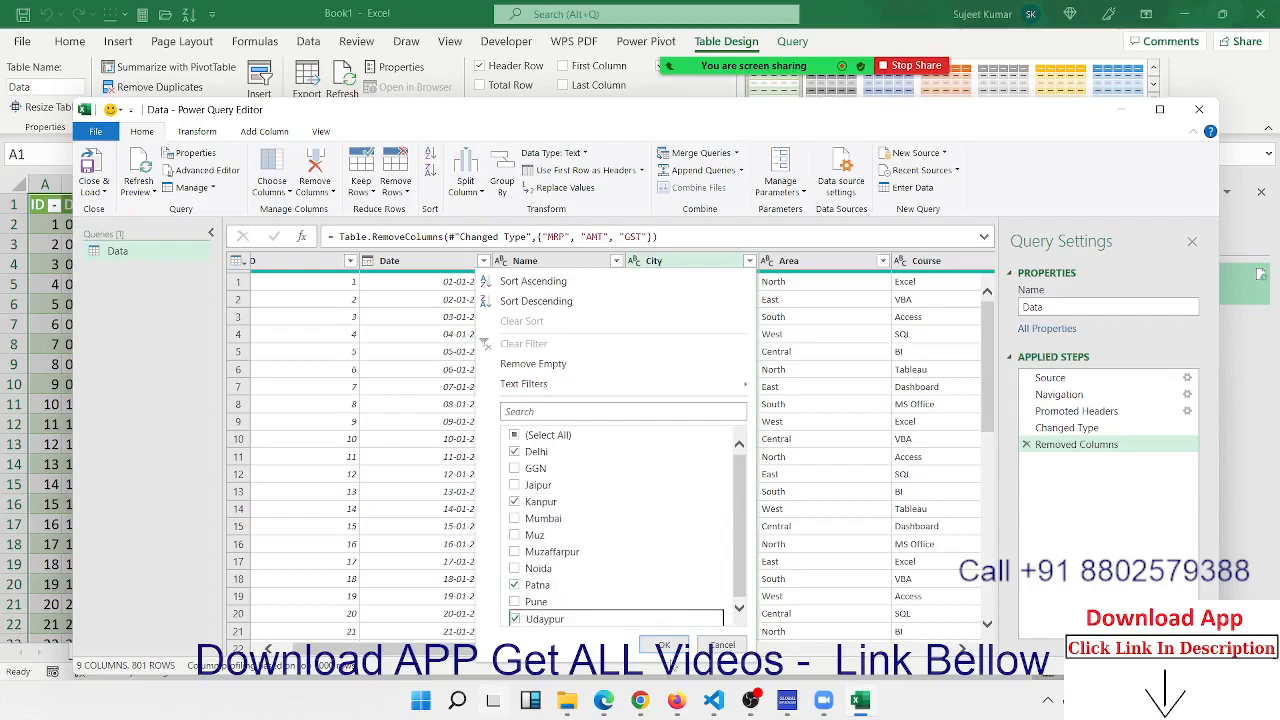
click(664, 644)
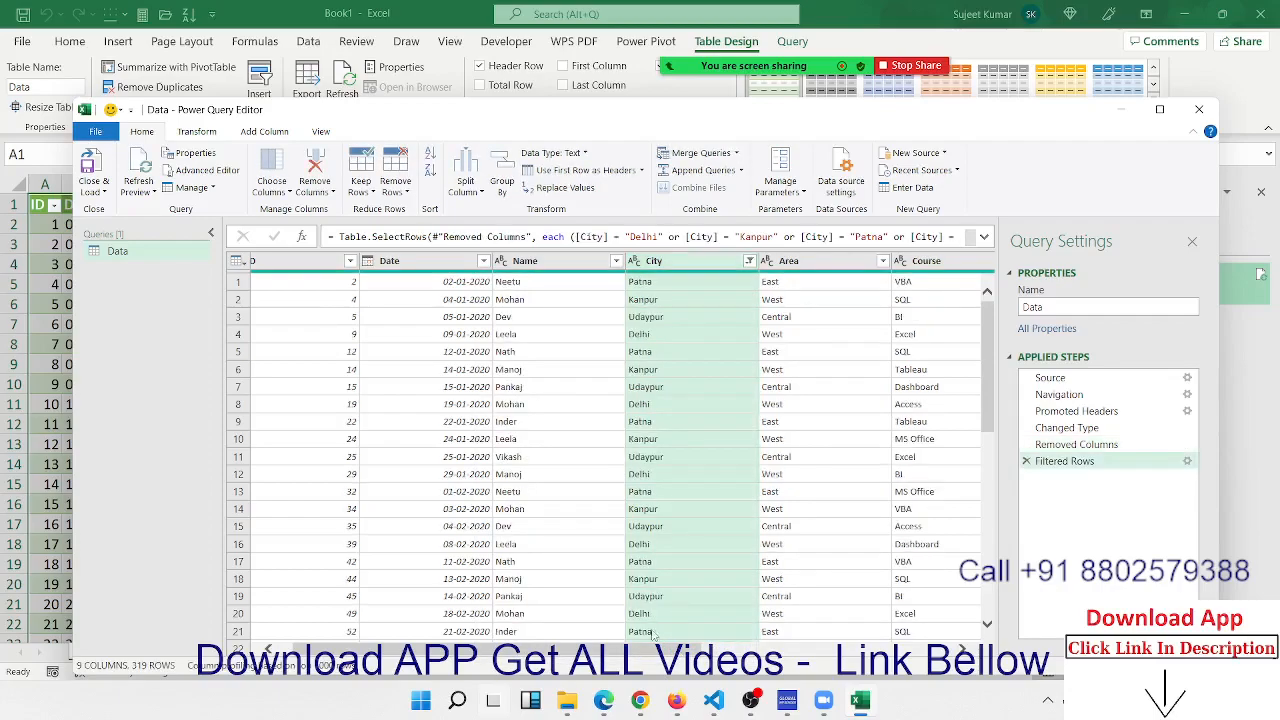
Close the query editor, load the edited query into the worksheet table, and check the values in its City column
click(100, 172)
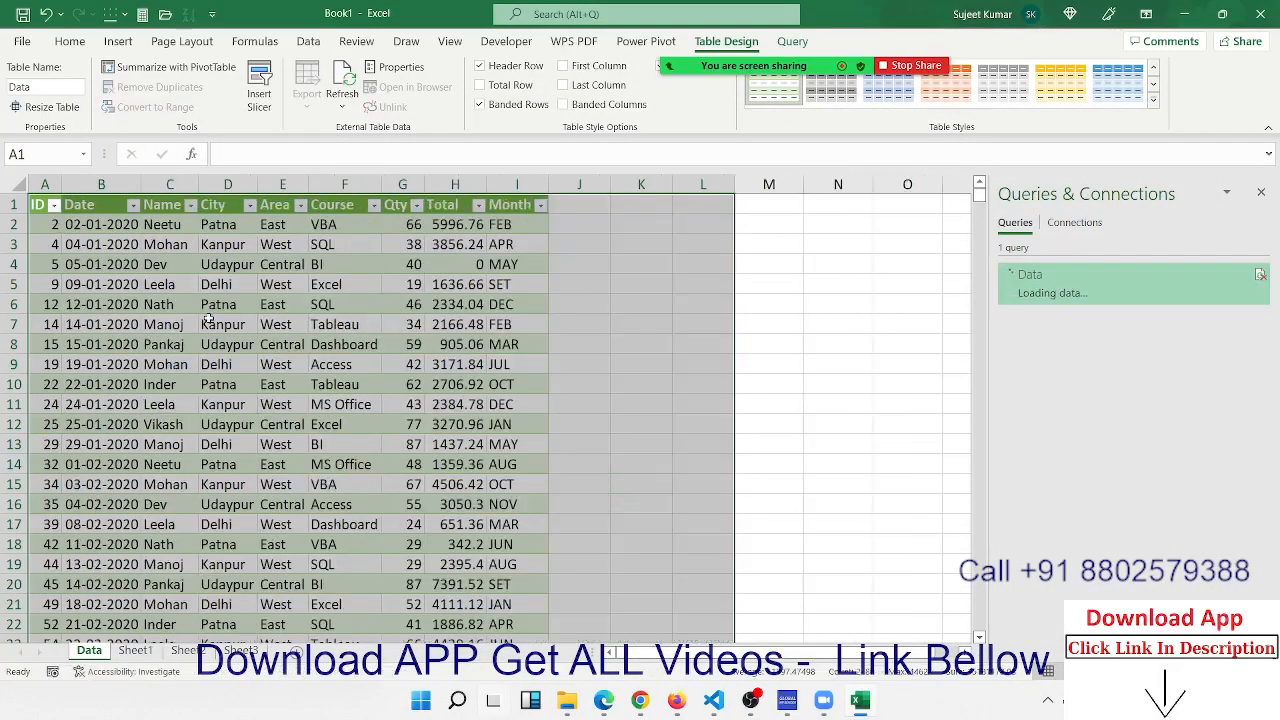
click(330, 304)
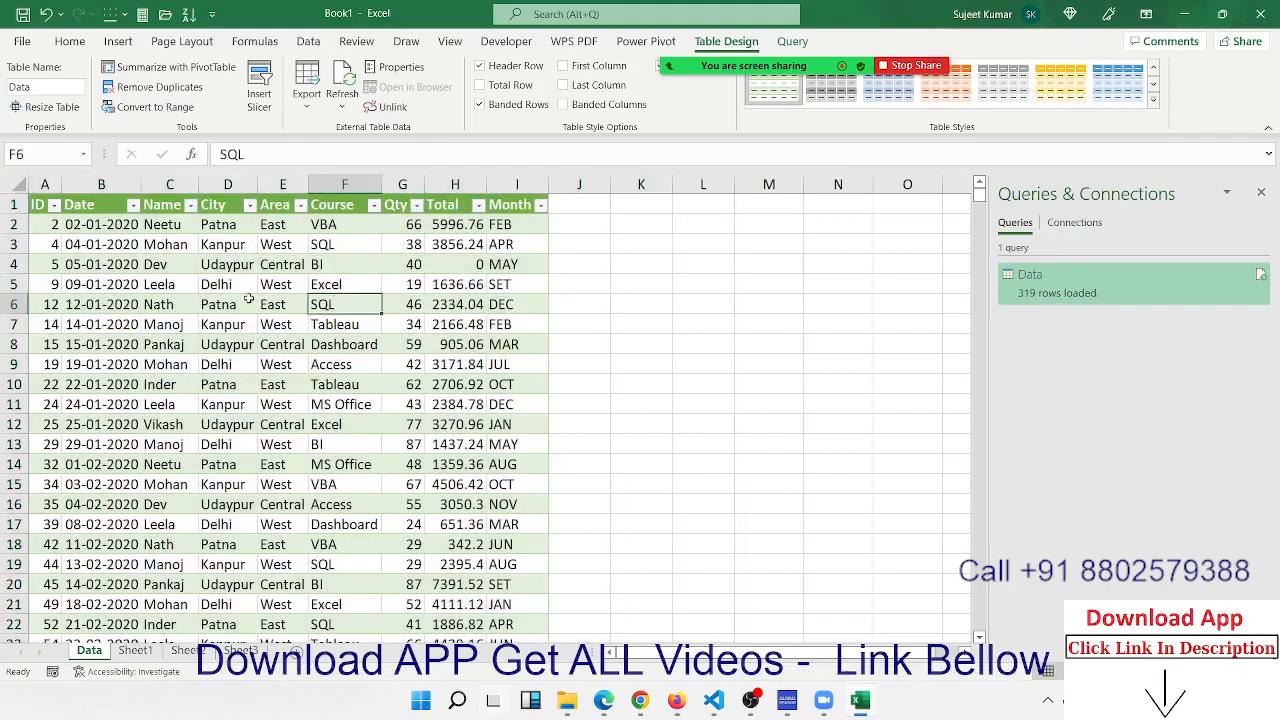
click(248, 300)
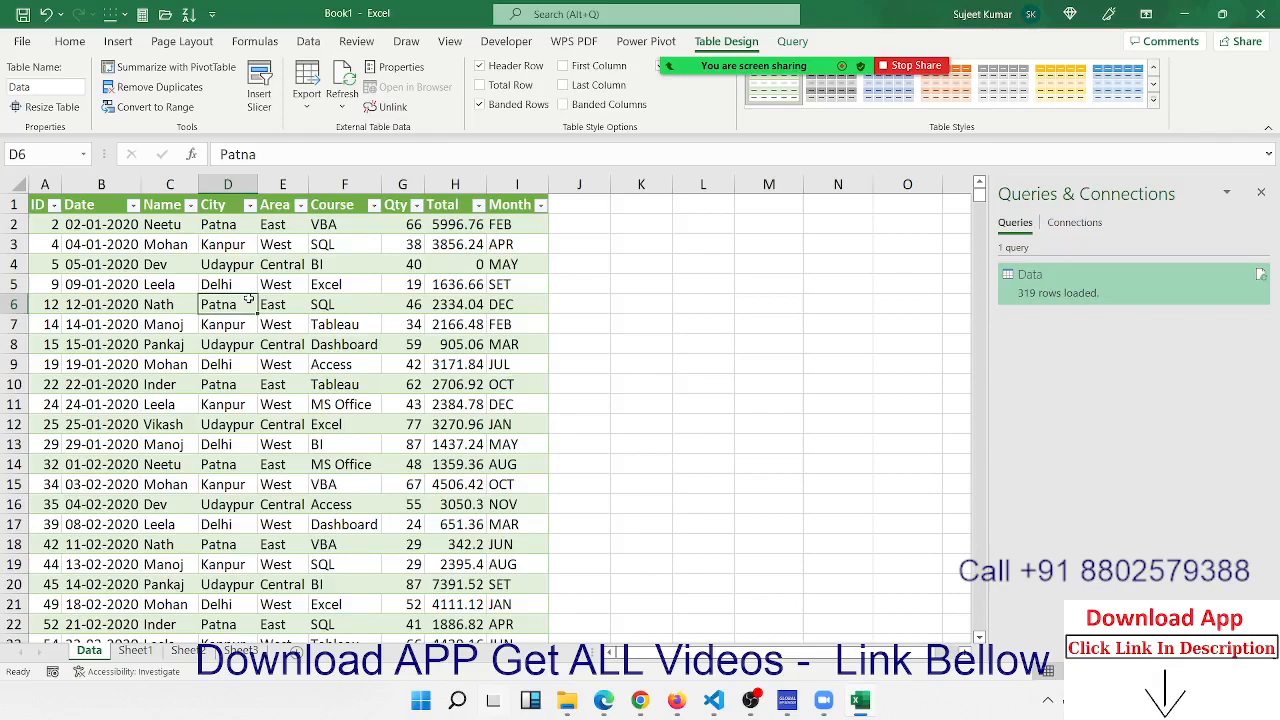
click(220, 226)
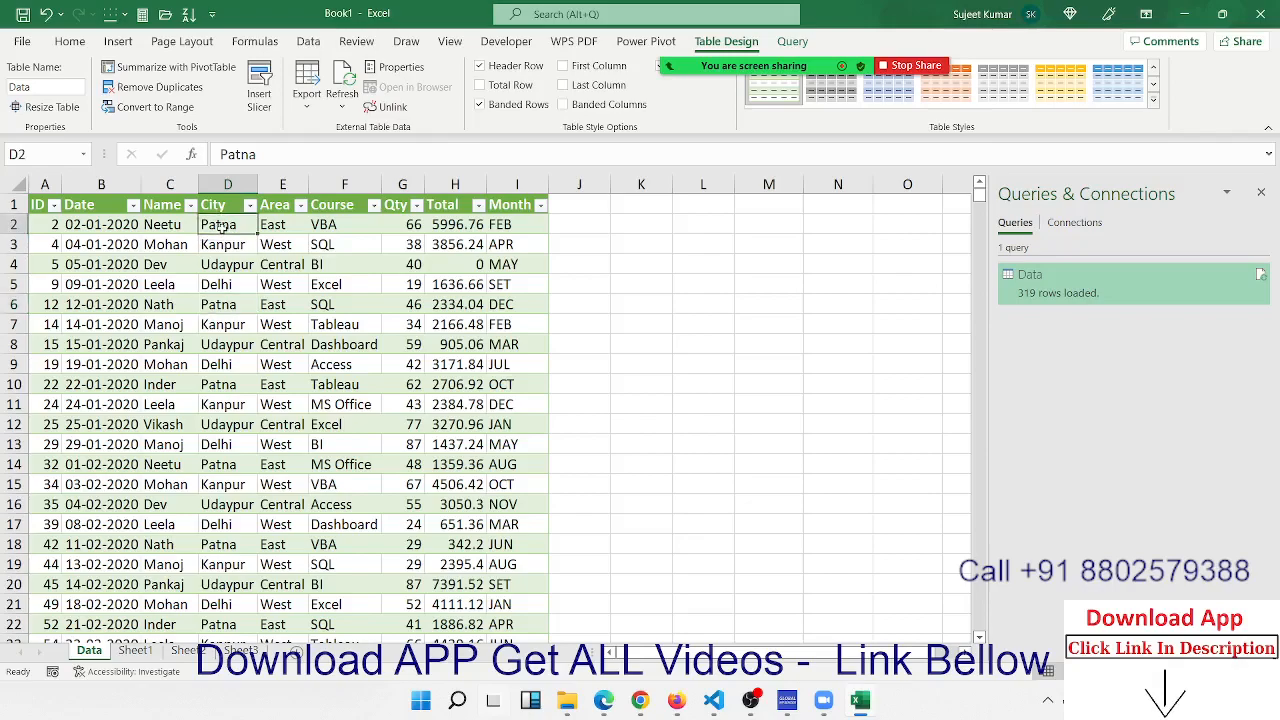
click(230, 344)
click(231, 465)
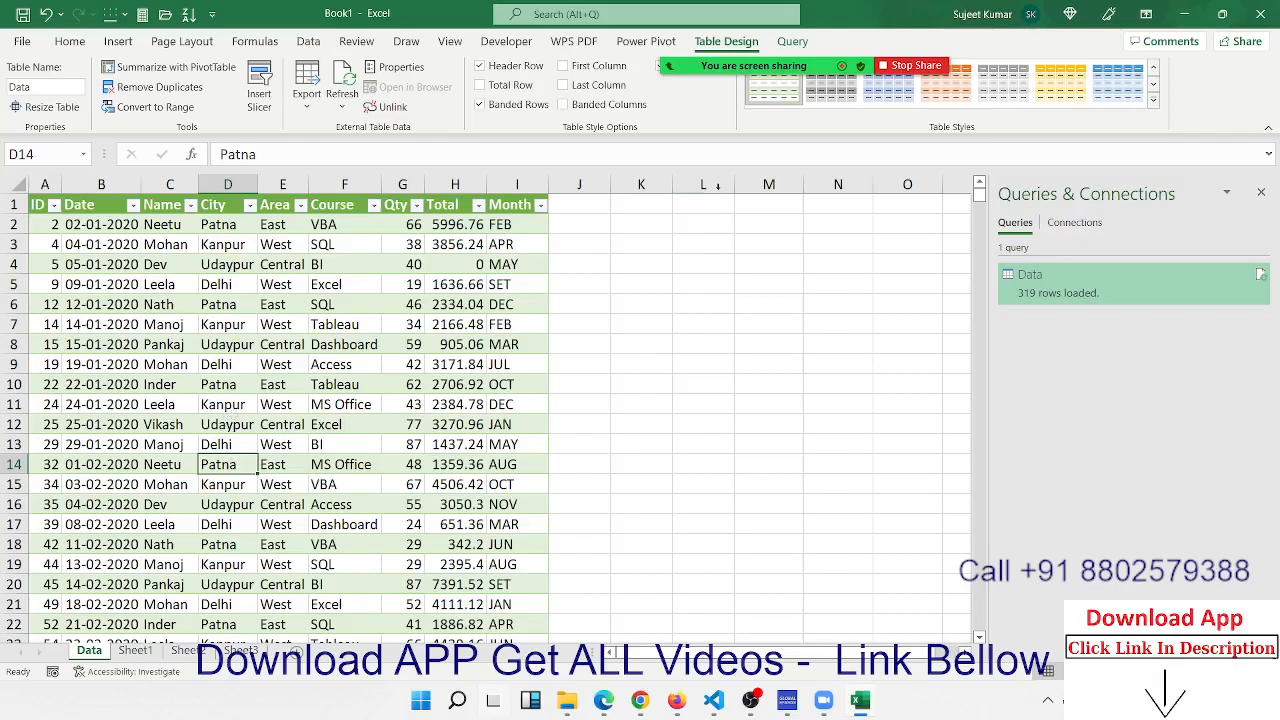
click(746, 204)
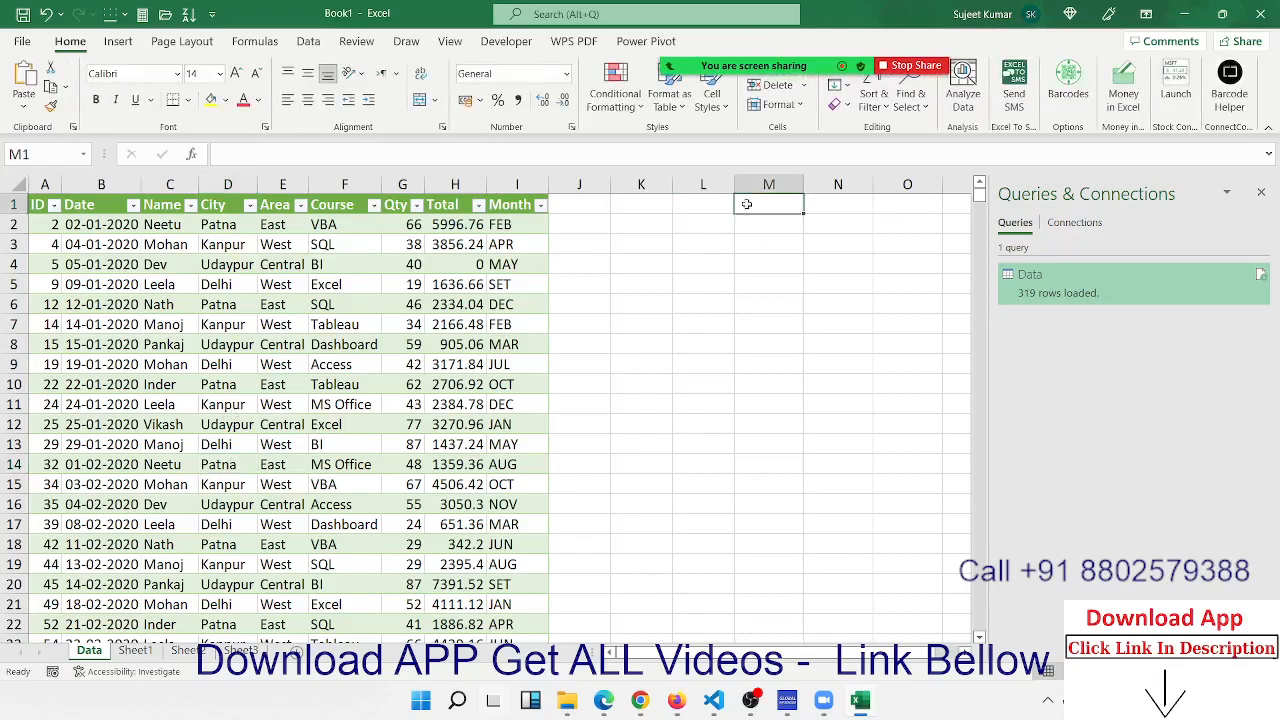
click(750, 226)
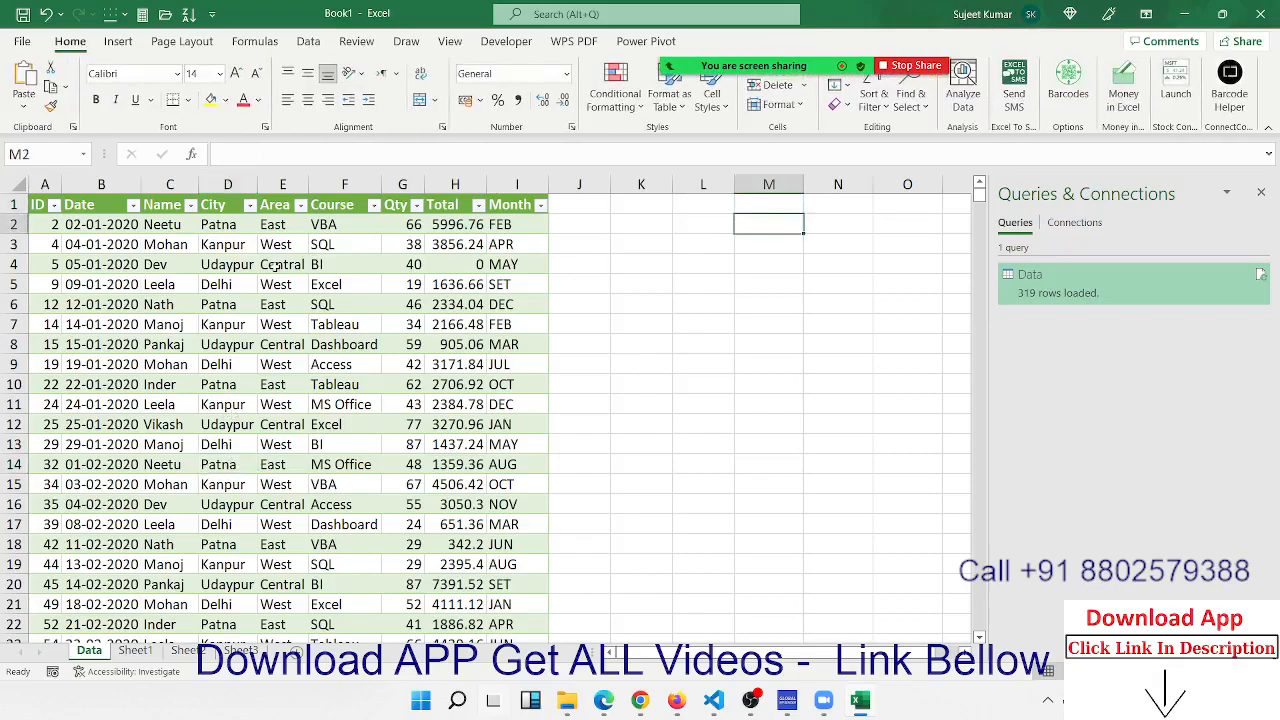
drag(186, 270, 390, 335)
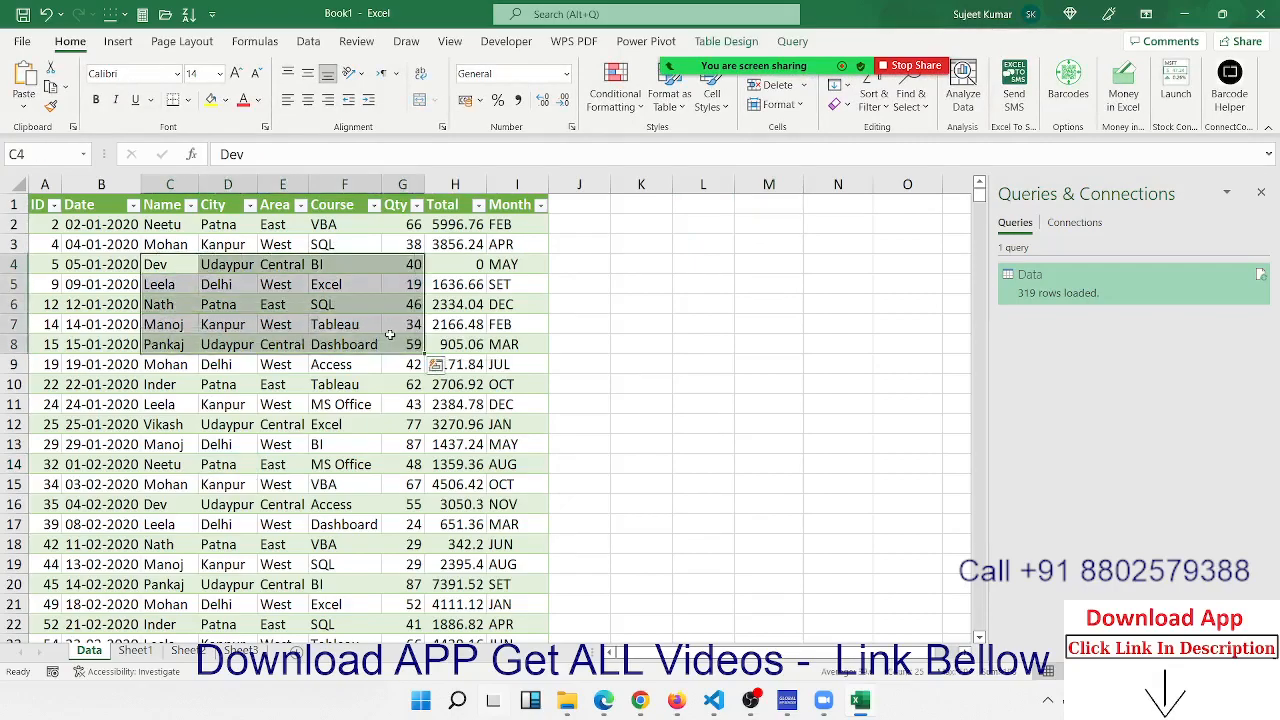
right_click(1167, 299)
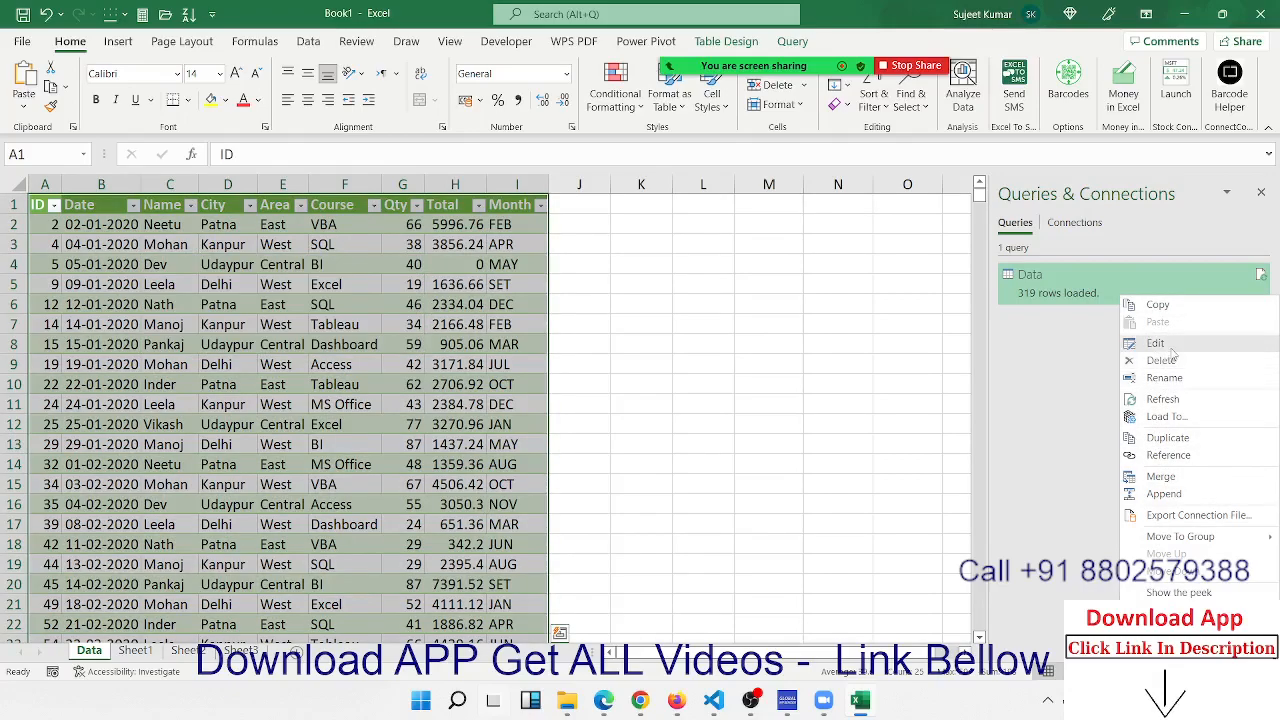
click(1156, 343)
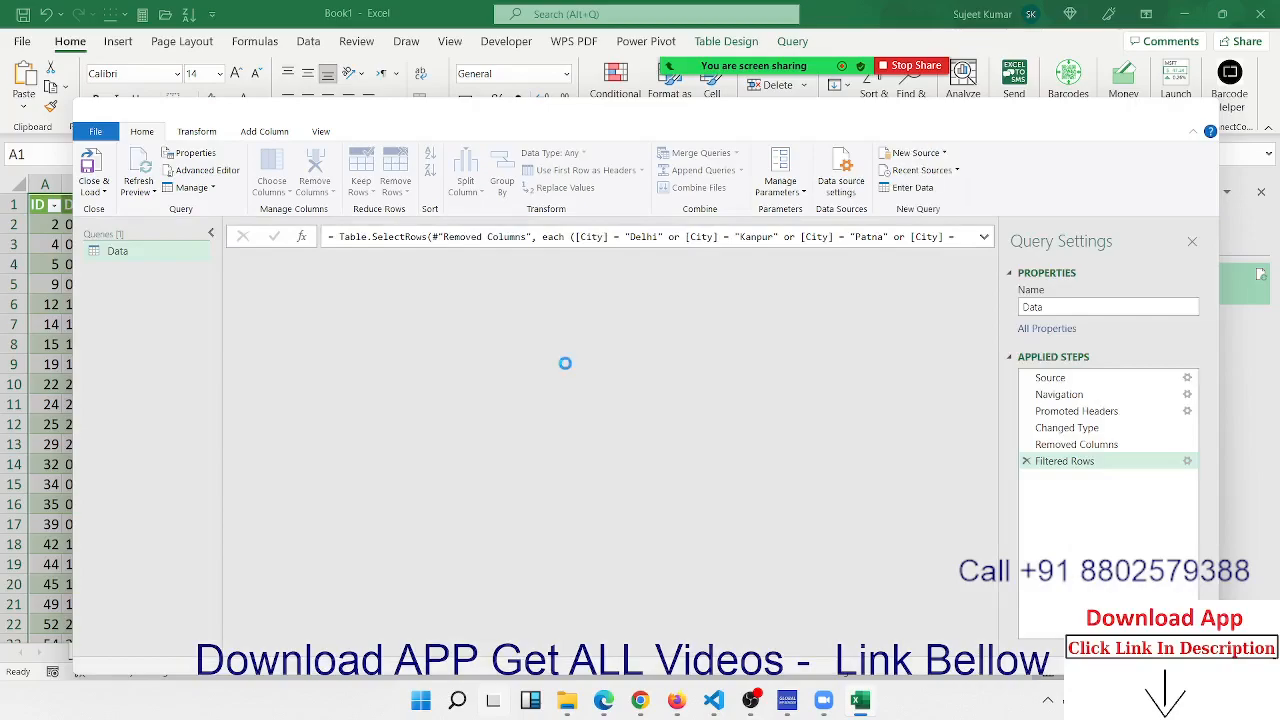
click(1202, 109)
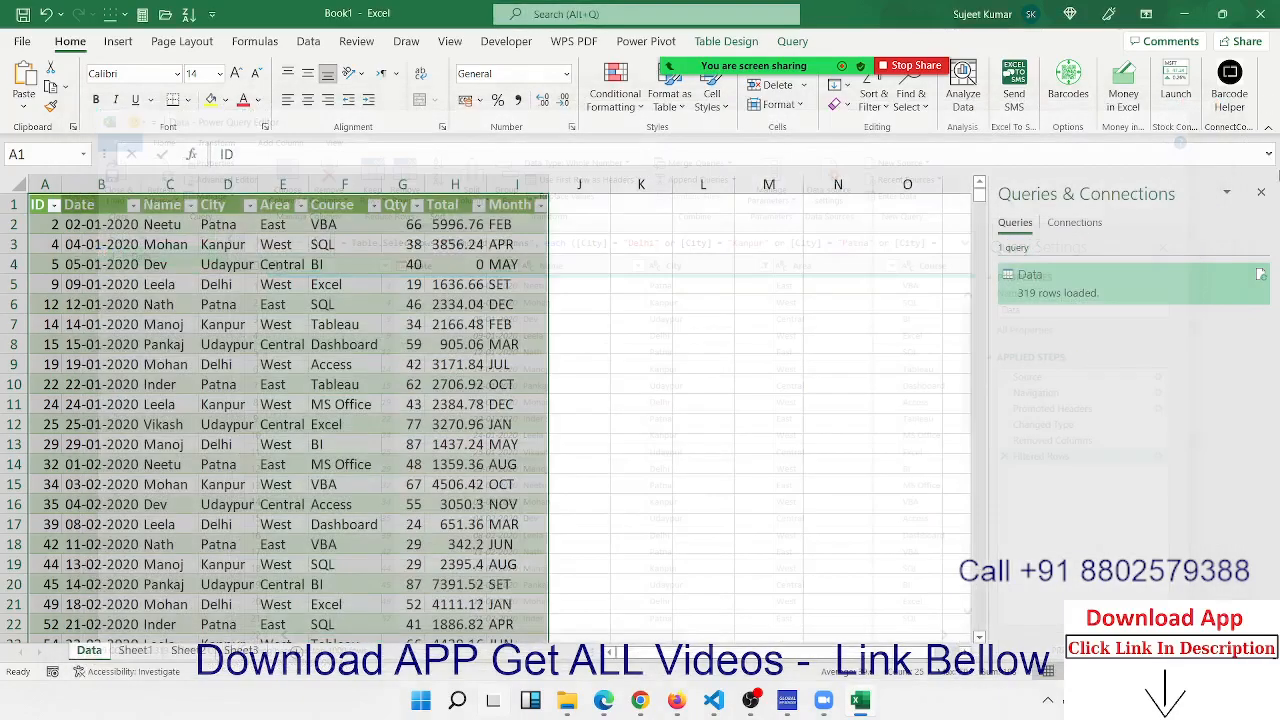
Close the query list and permanently delete the Data worksheet
click(1262, 194)
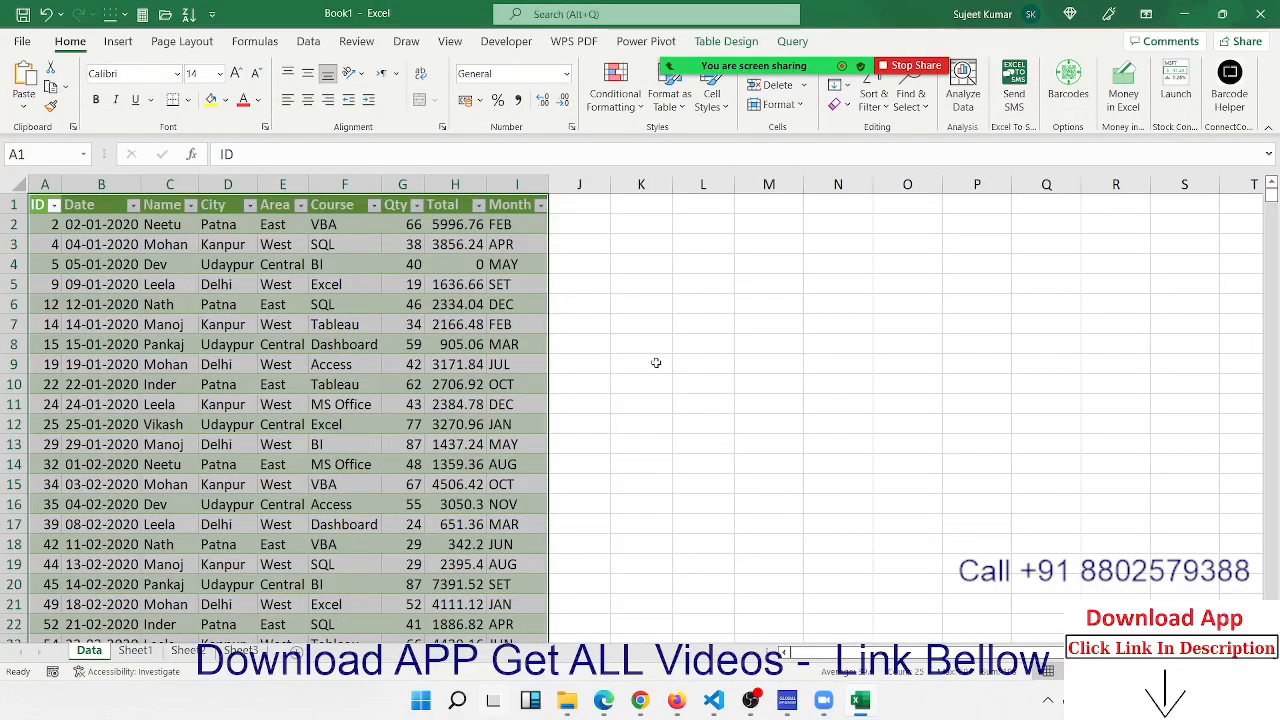
right_click(84, 652)
click(155, 443)
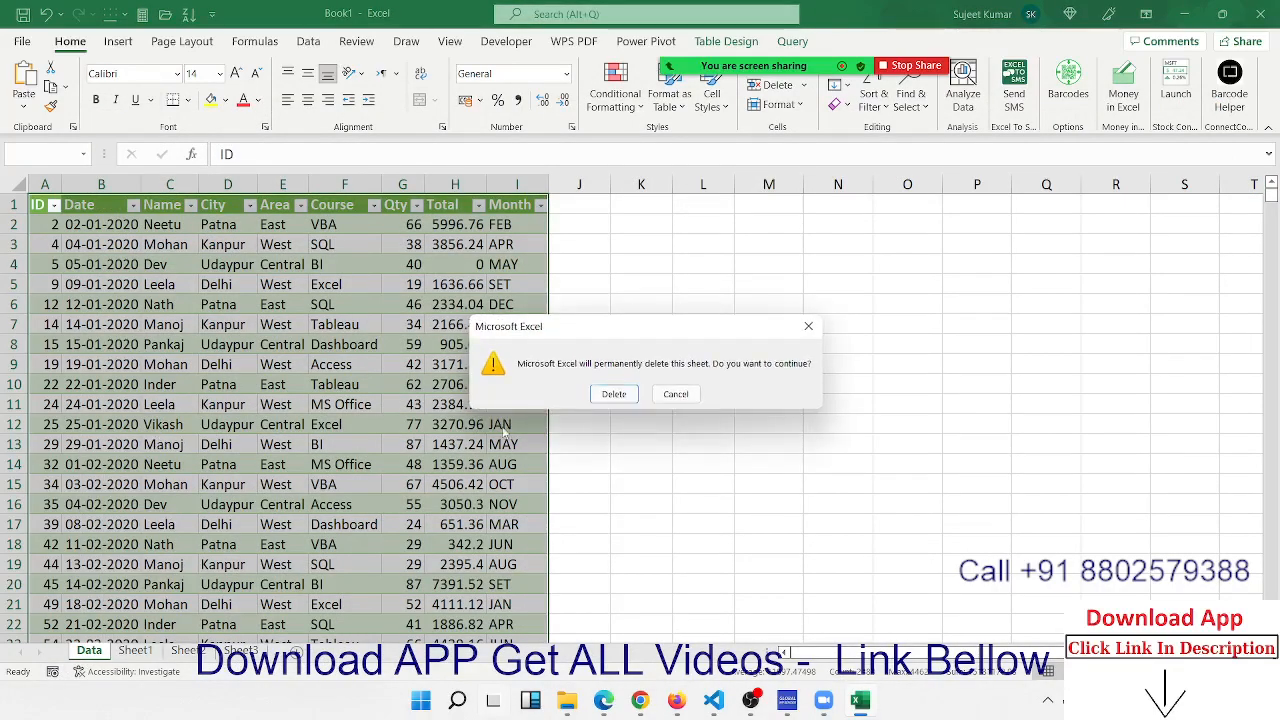
click(609, 393)
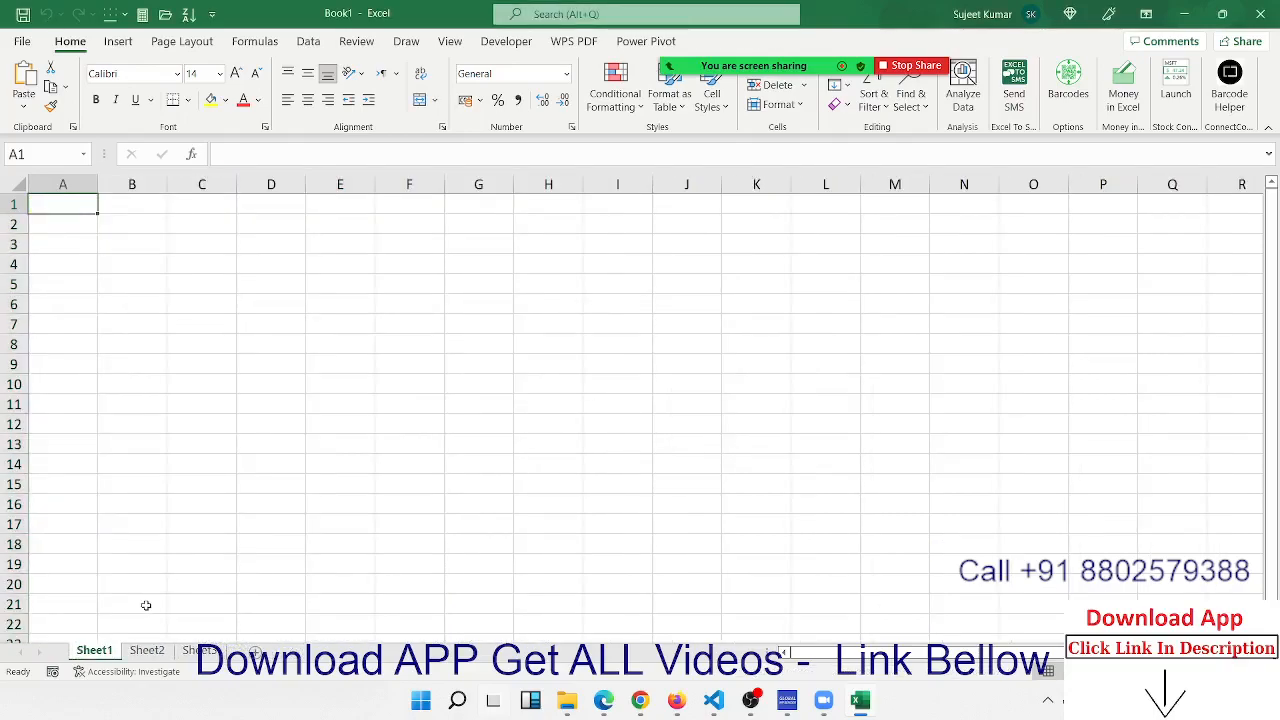
Start a Microsoft Query import on Sheet1 with Excel Files as the data source and the Query Wizard enabled
click(308, 41)
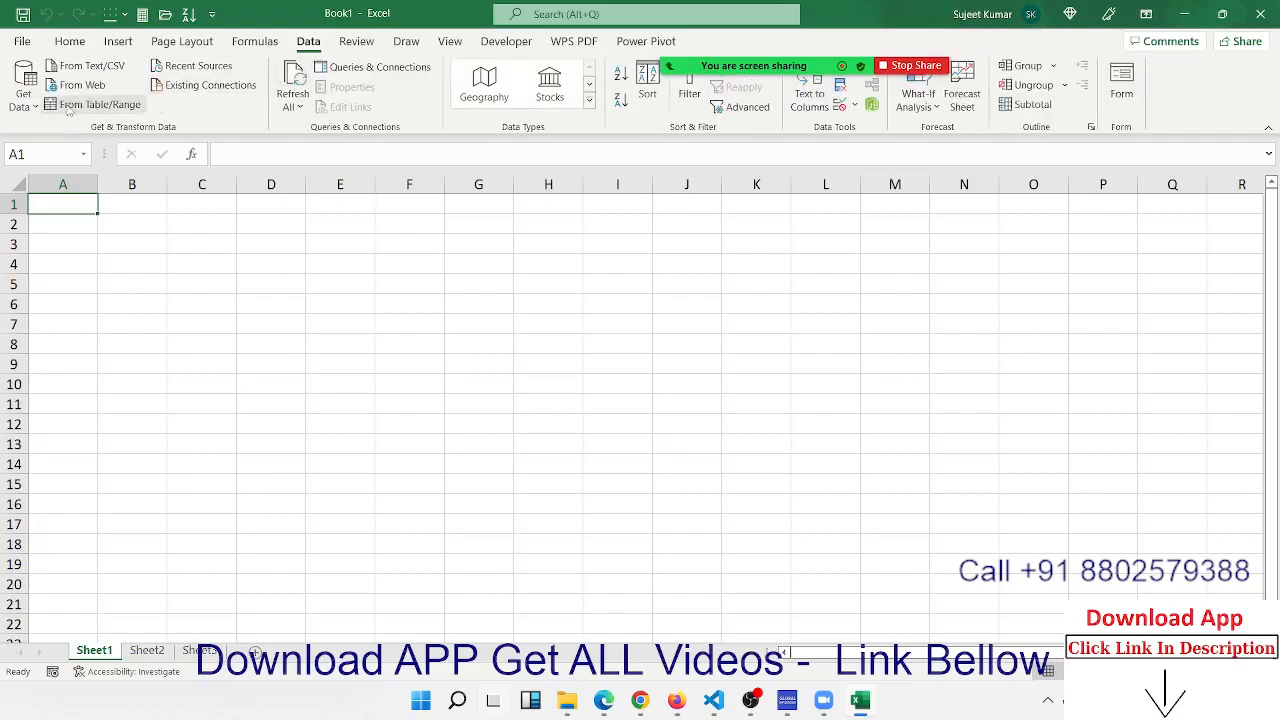
click(23, 95)
mouse_move(34, 148)
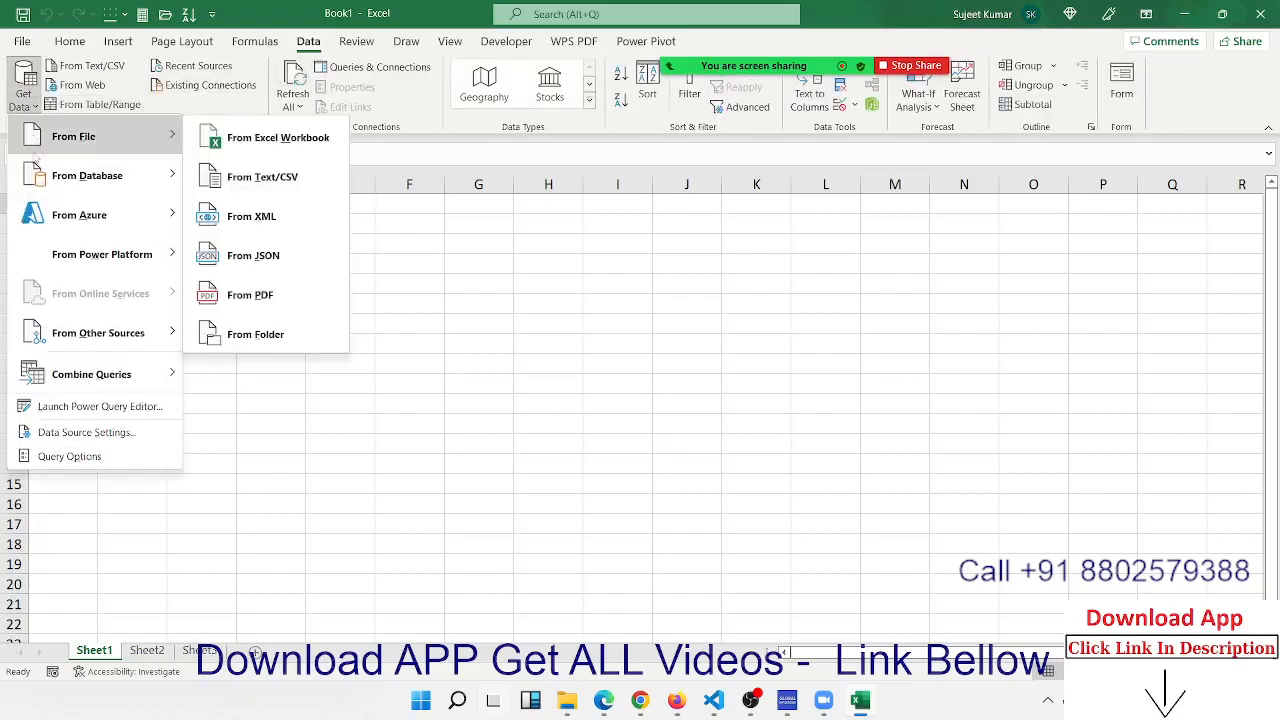
mouse_move(56, 330)
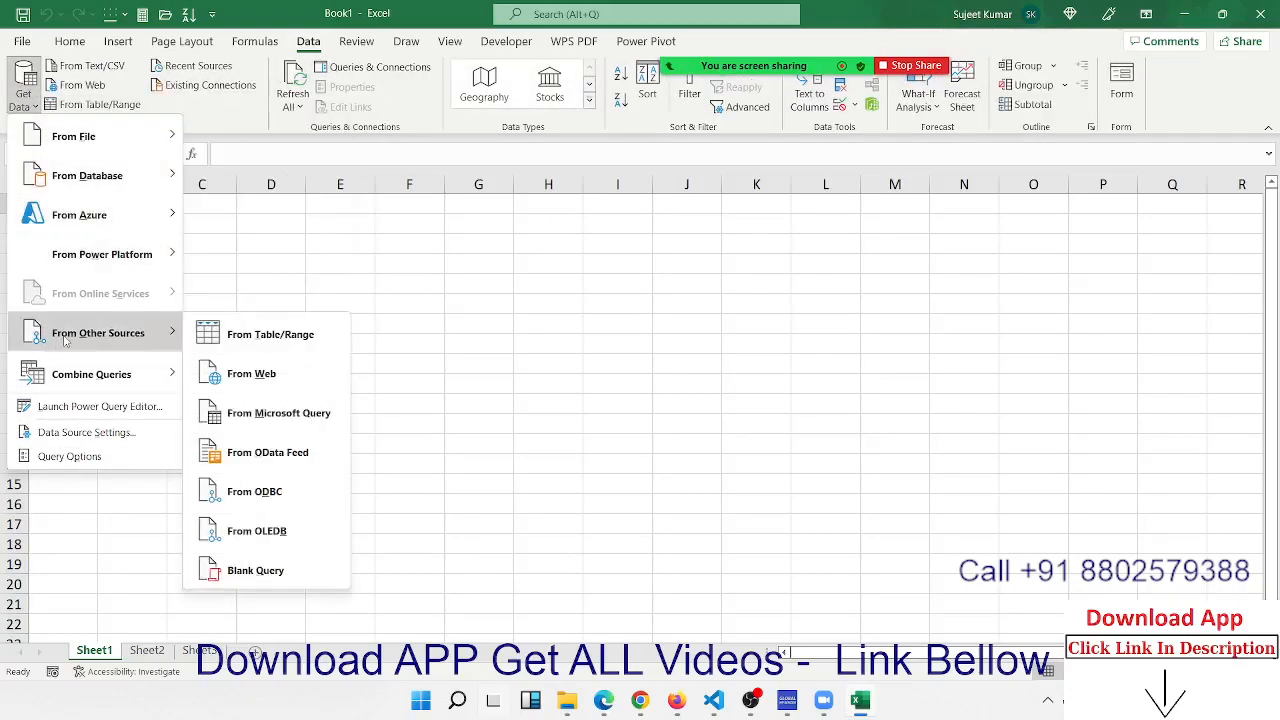
click(287, 414)
click(492, 326)
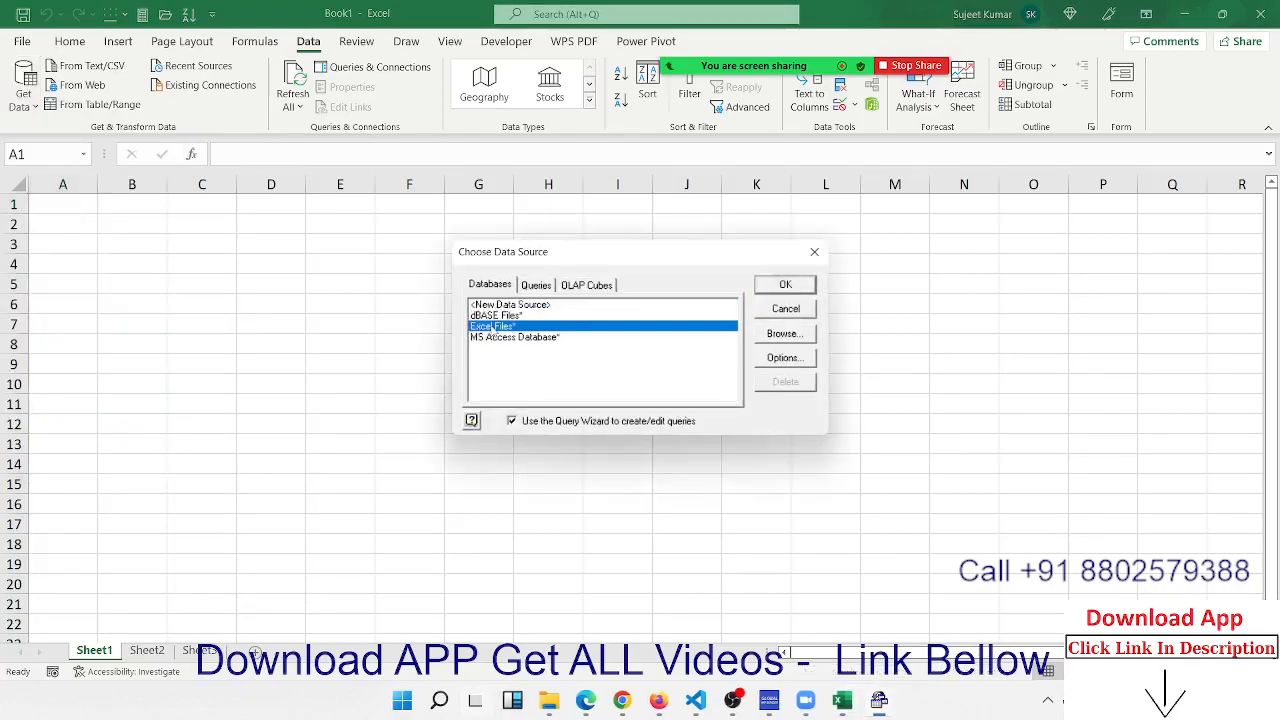
click(785, 285)
Show the root folder of drive f: for choosing the source workbook and open the list of drives
drag(160, 28, 333, 203)
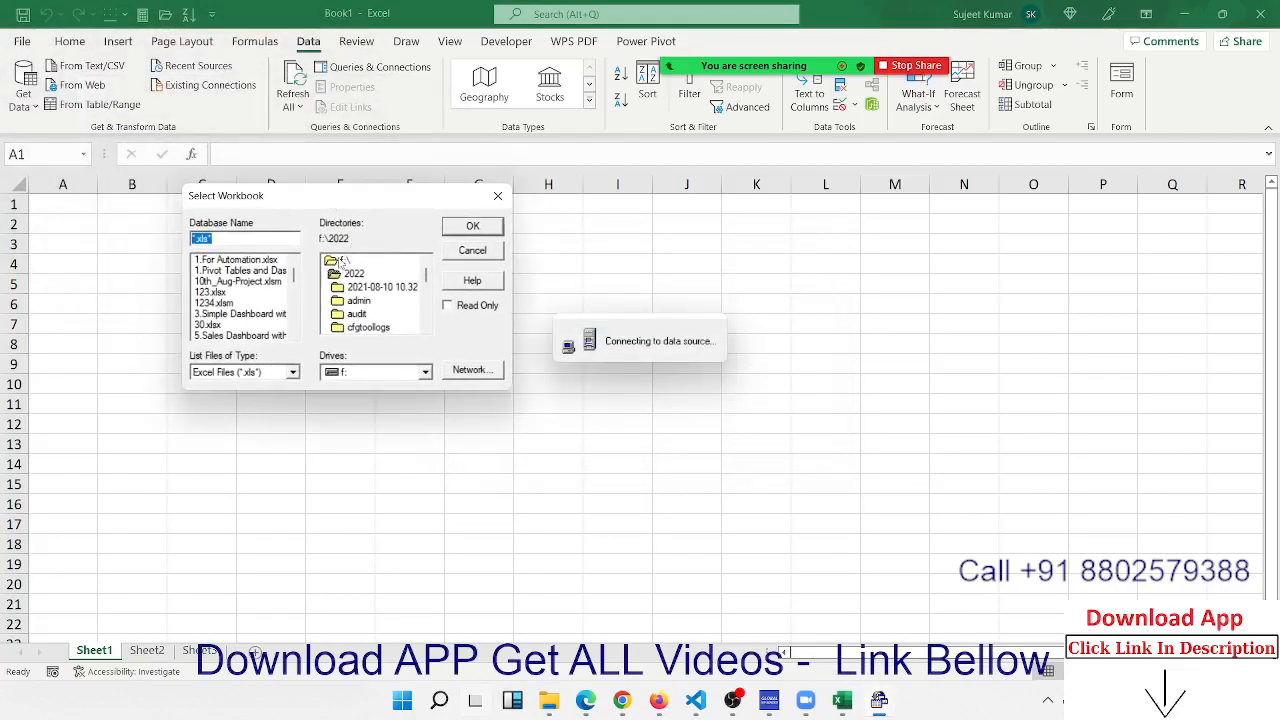
double_click(341, 261)
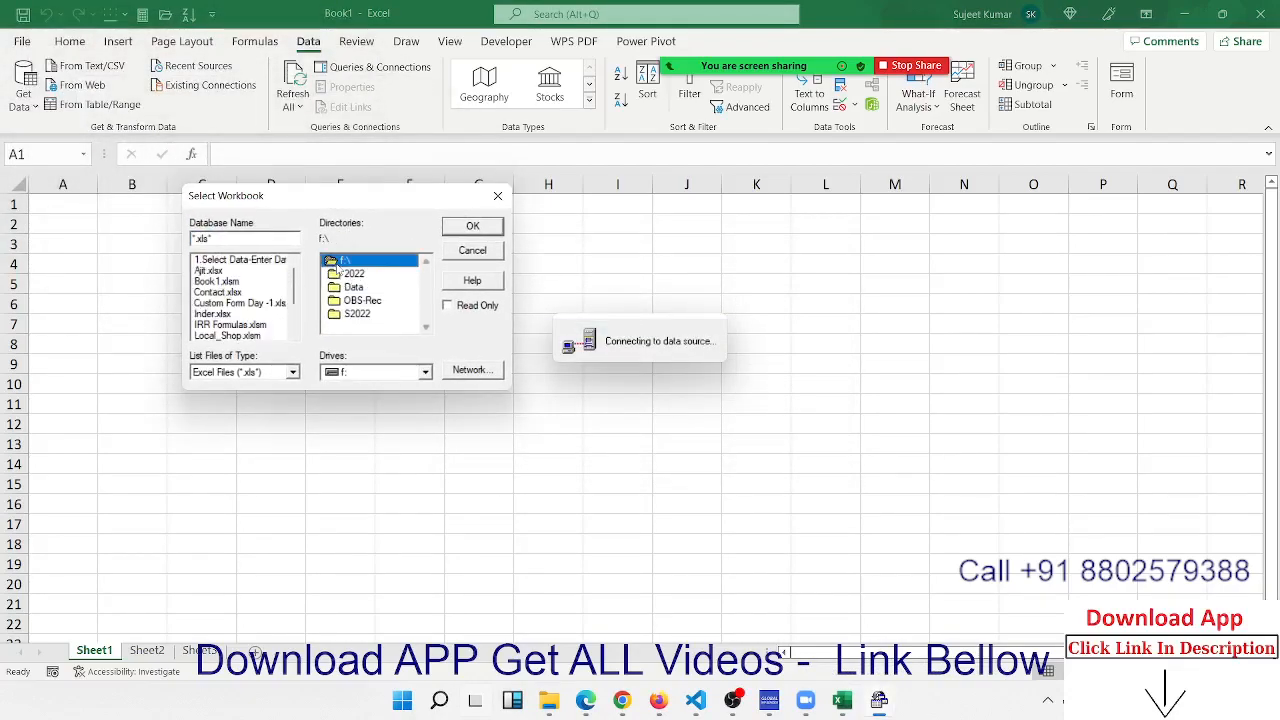
click(344, 373)
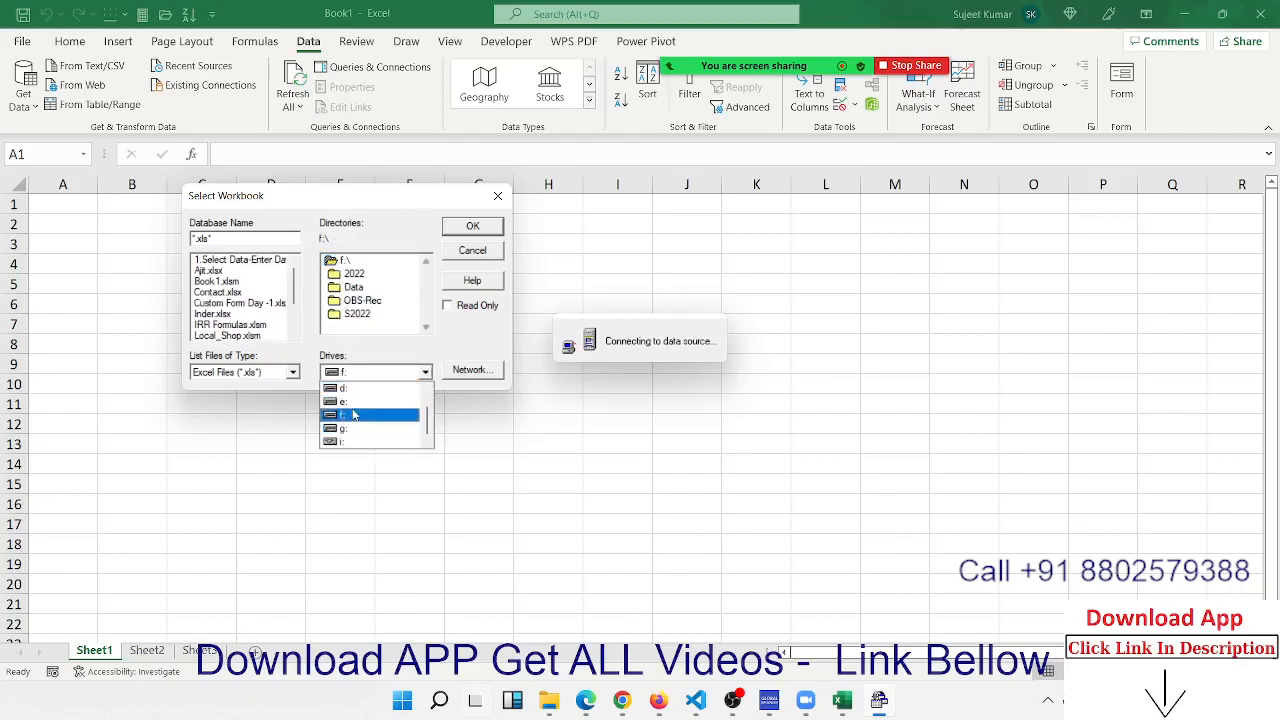
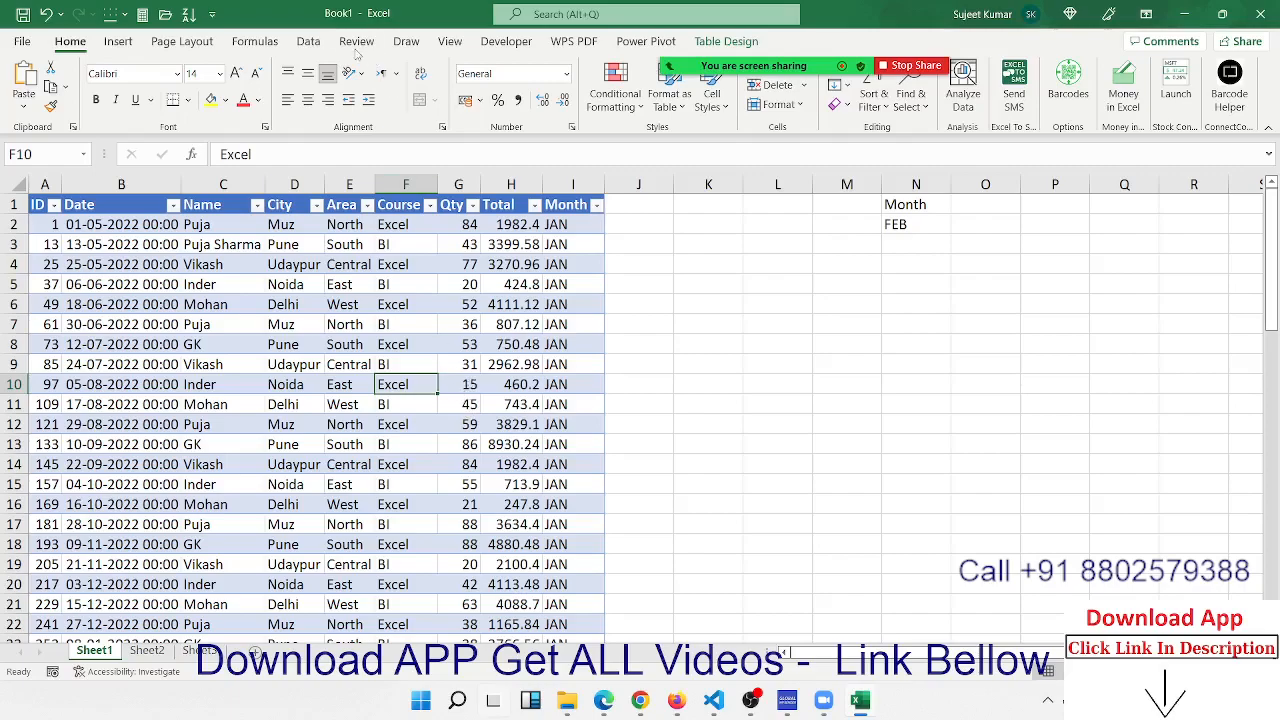
Open the properties of the "Query from Excel Files" connection and show its definition with the SQL command text
click(310, 42)
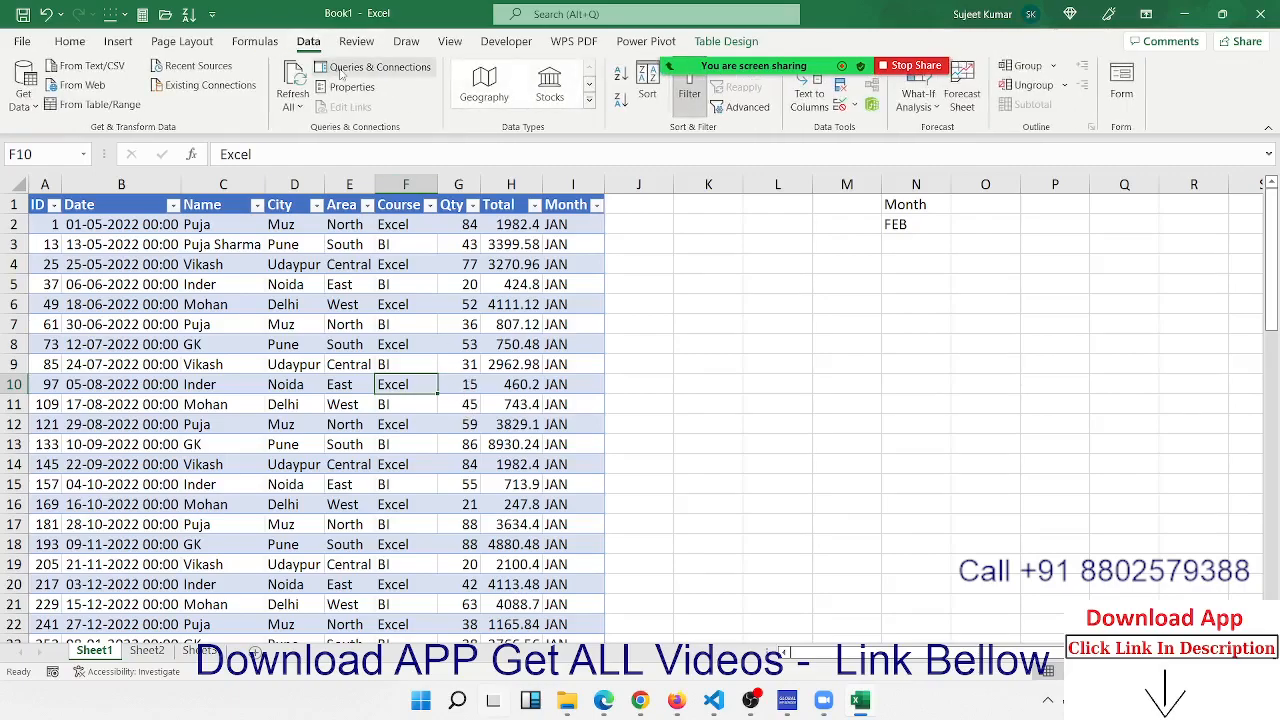
click(340, 73)
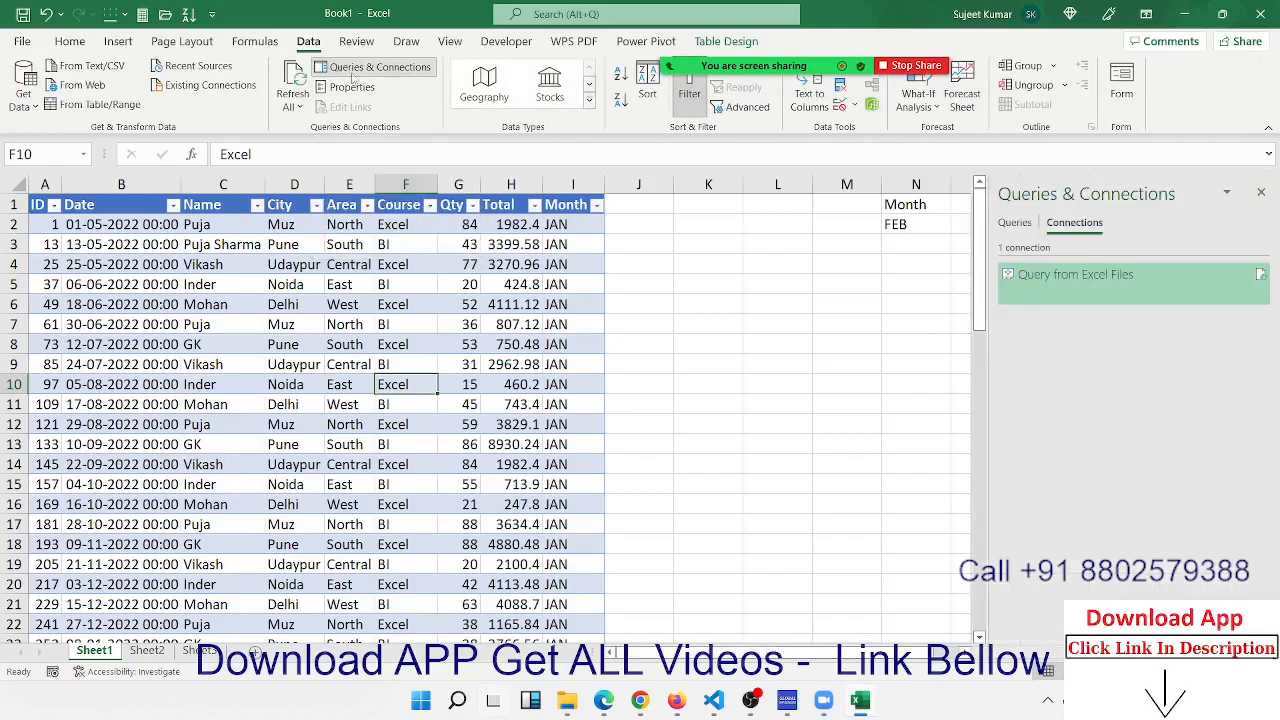
right_click(1071, 287)
click(1105, 333)
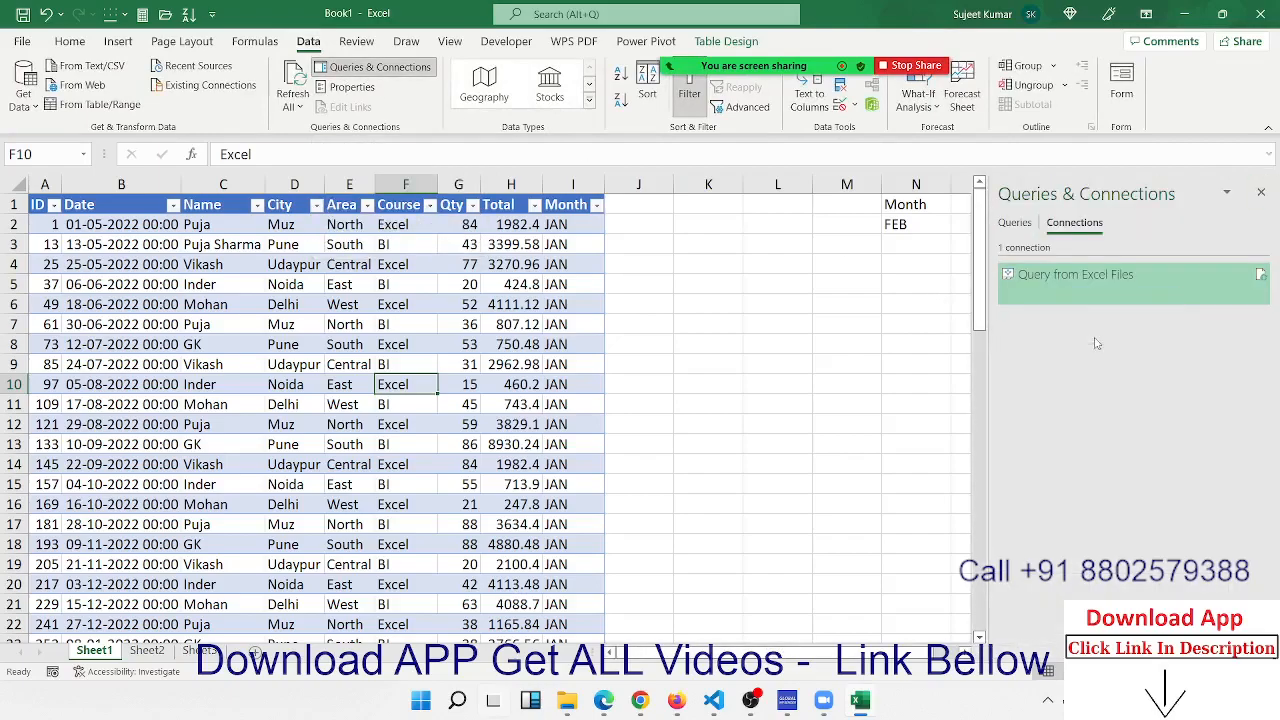
click(305, 195)
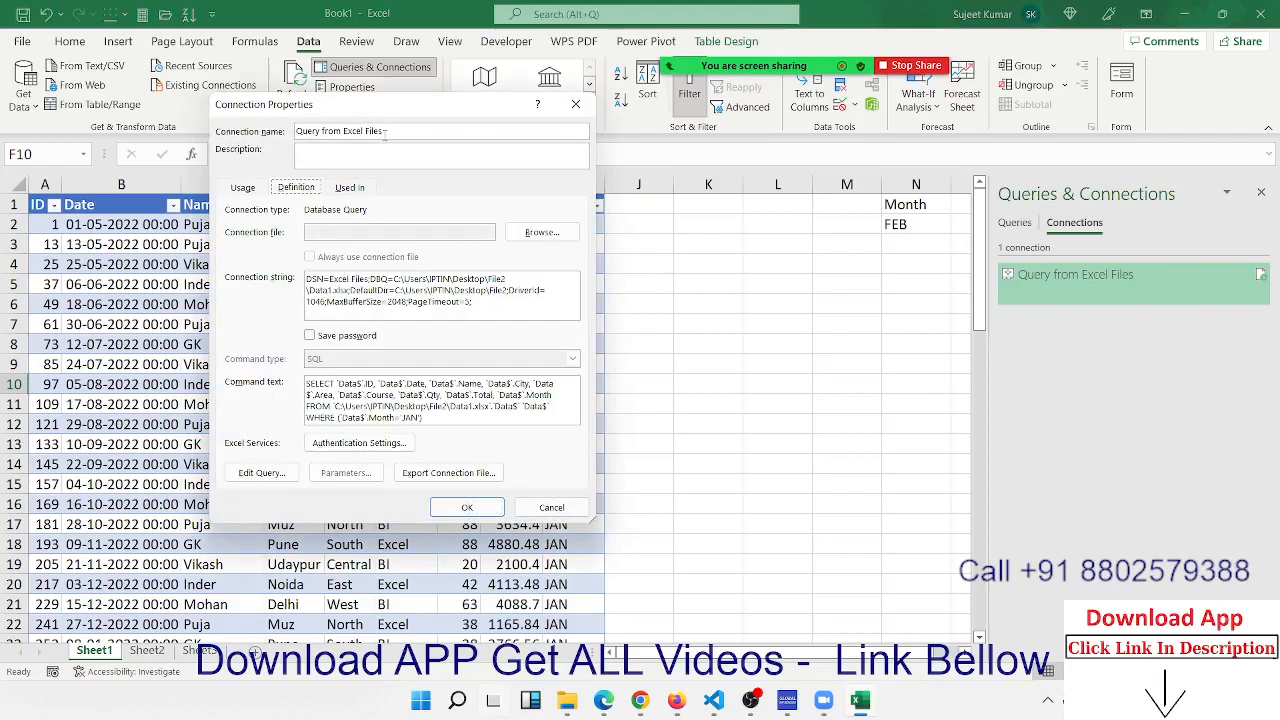
Remove the 'JAN' value from the Month condition in the WHERE clause of the connection's SQL command text and apply the change
drag(386, 116, 268, 130)
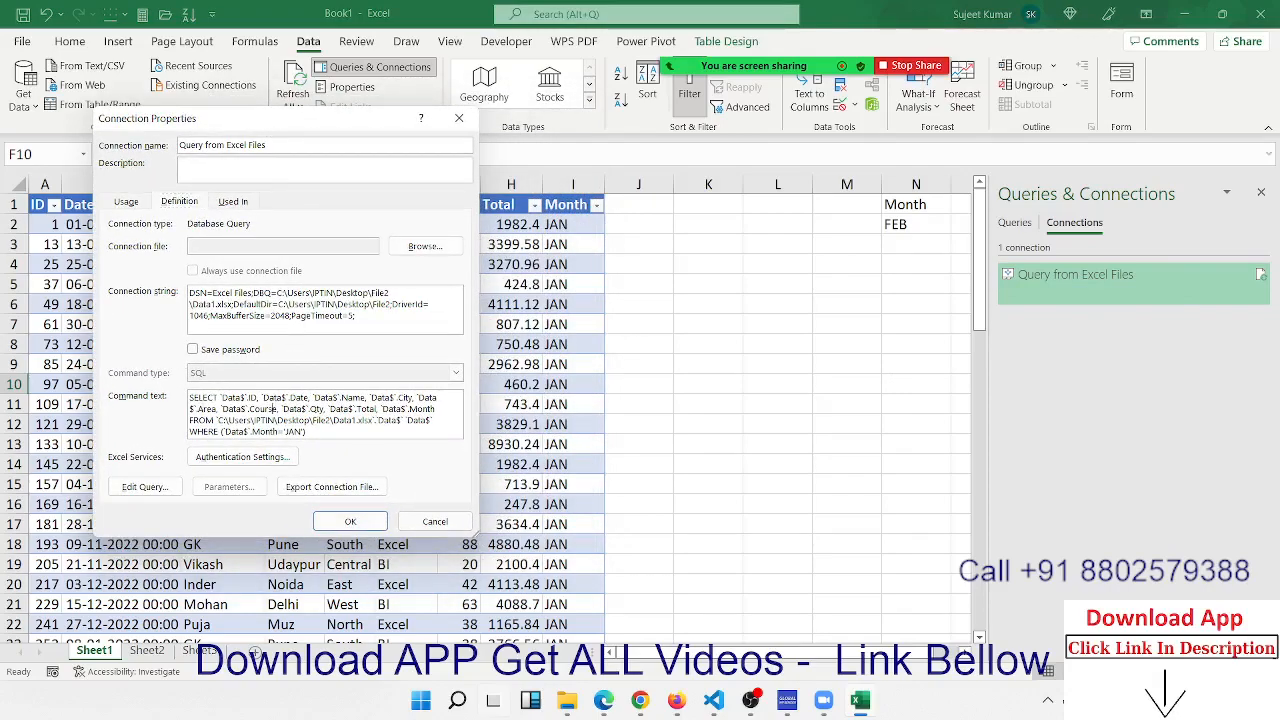
drag(199, 398, 318, 432)
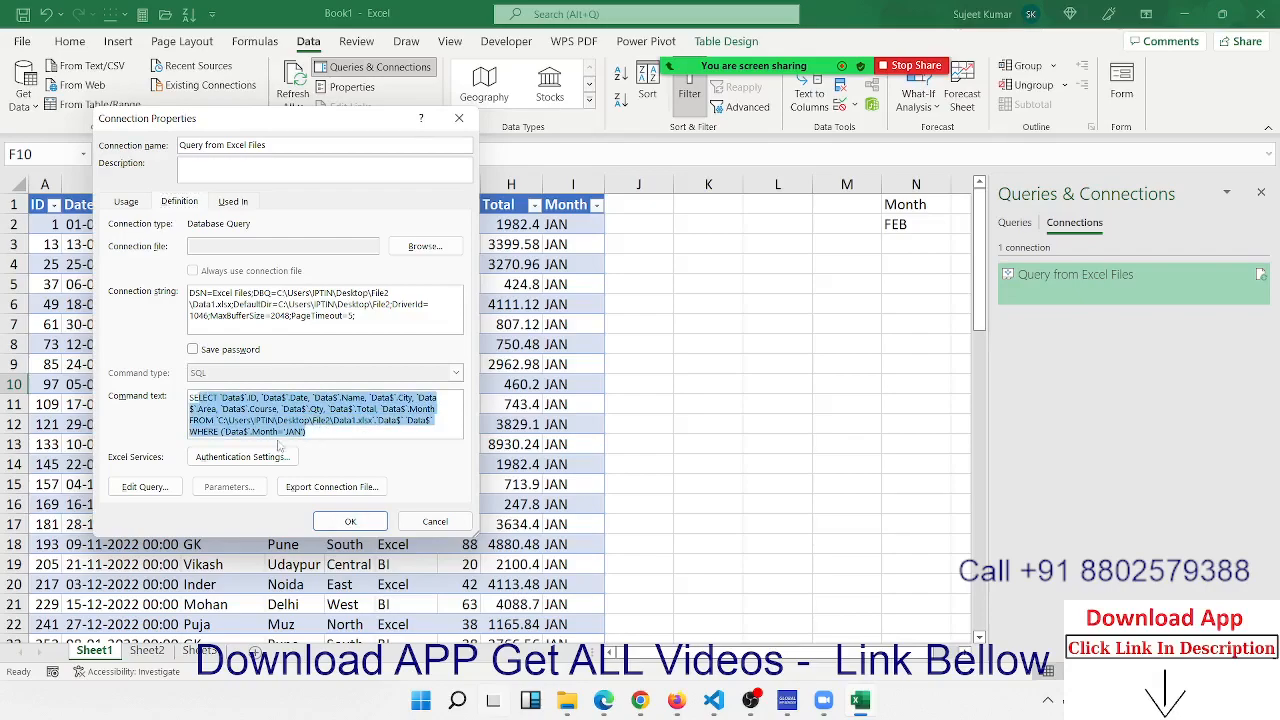
double_click(200, 432)
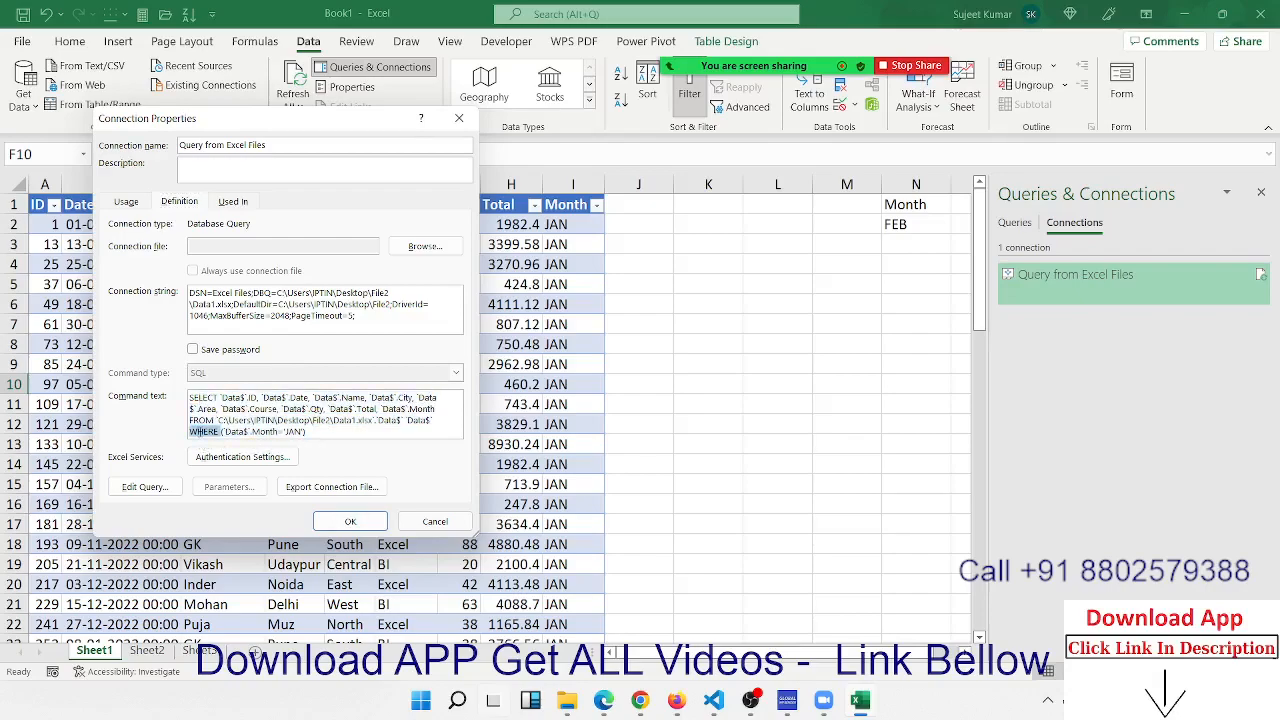
click(227, 432)
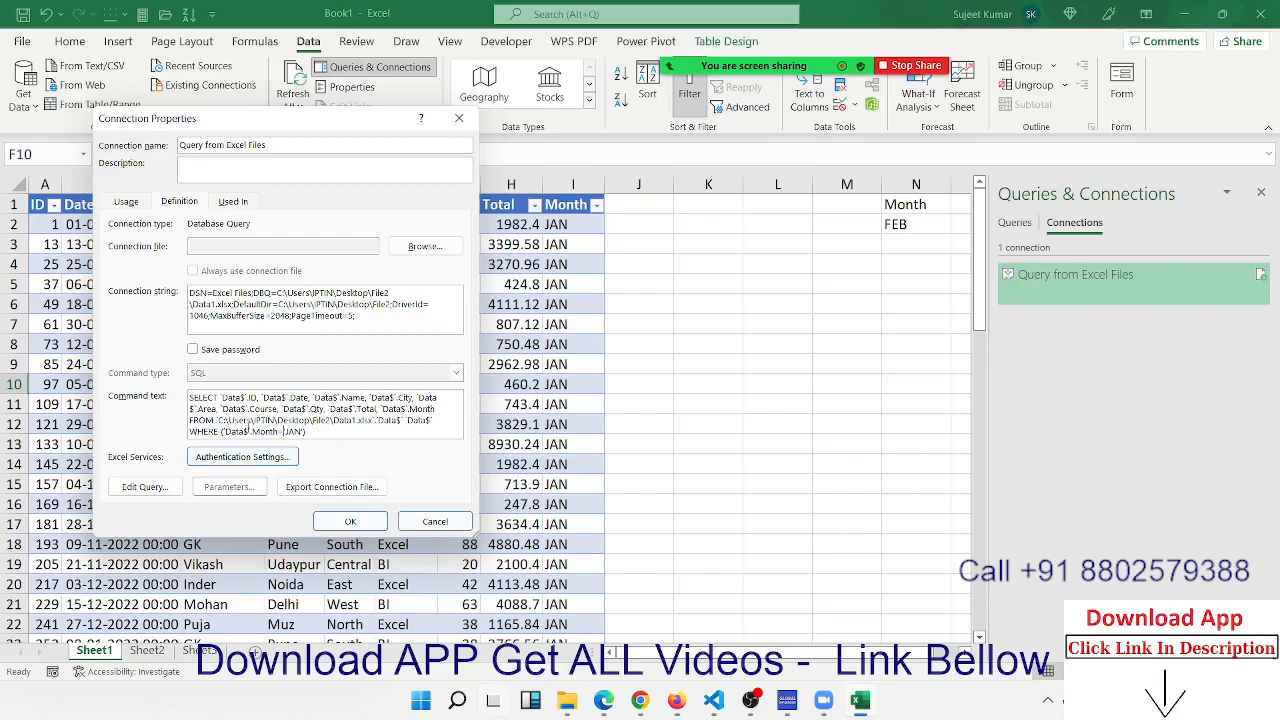
double_click(290, 431)
click(285, 431)
key(Delete)
key(Delete)
click(368, 525)
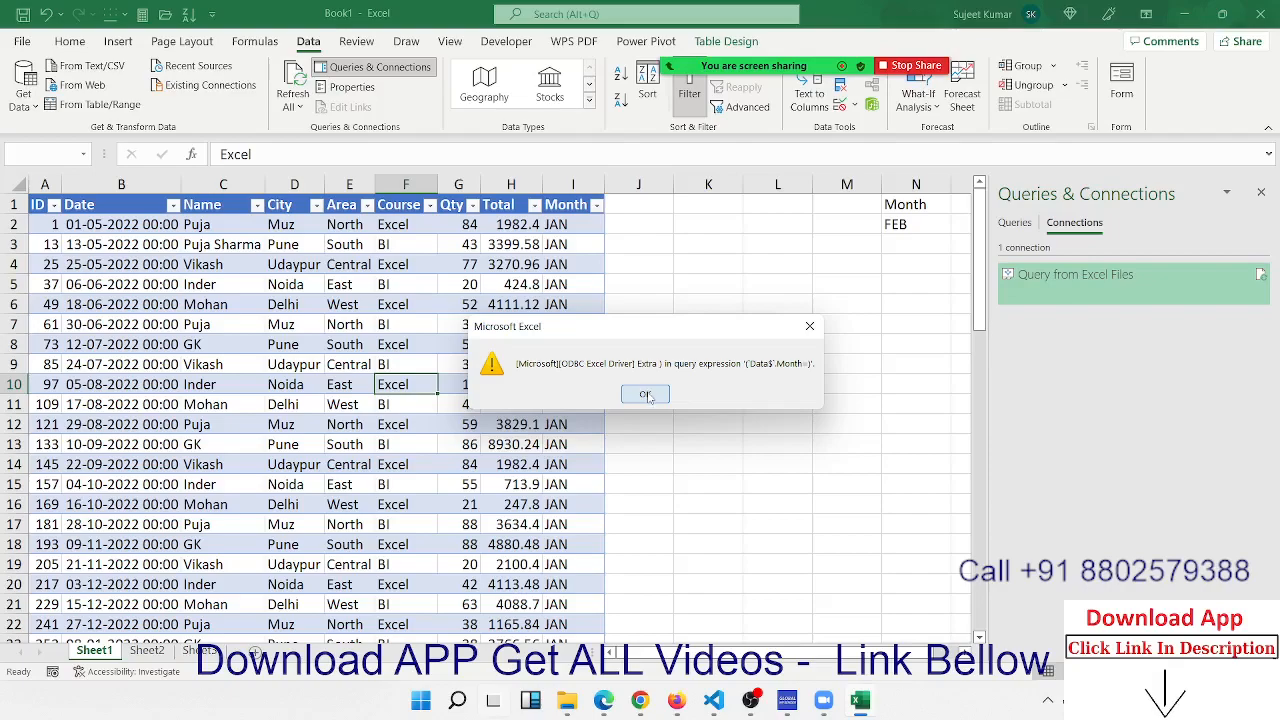
click(647, 396)
Reopen the connection's definition and complete the Month condition in the command text with a ? parameter placeholder
right_click(1139, 277)
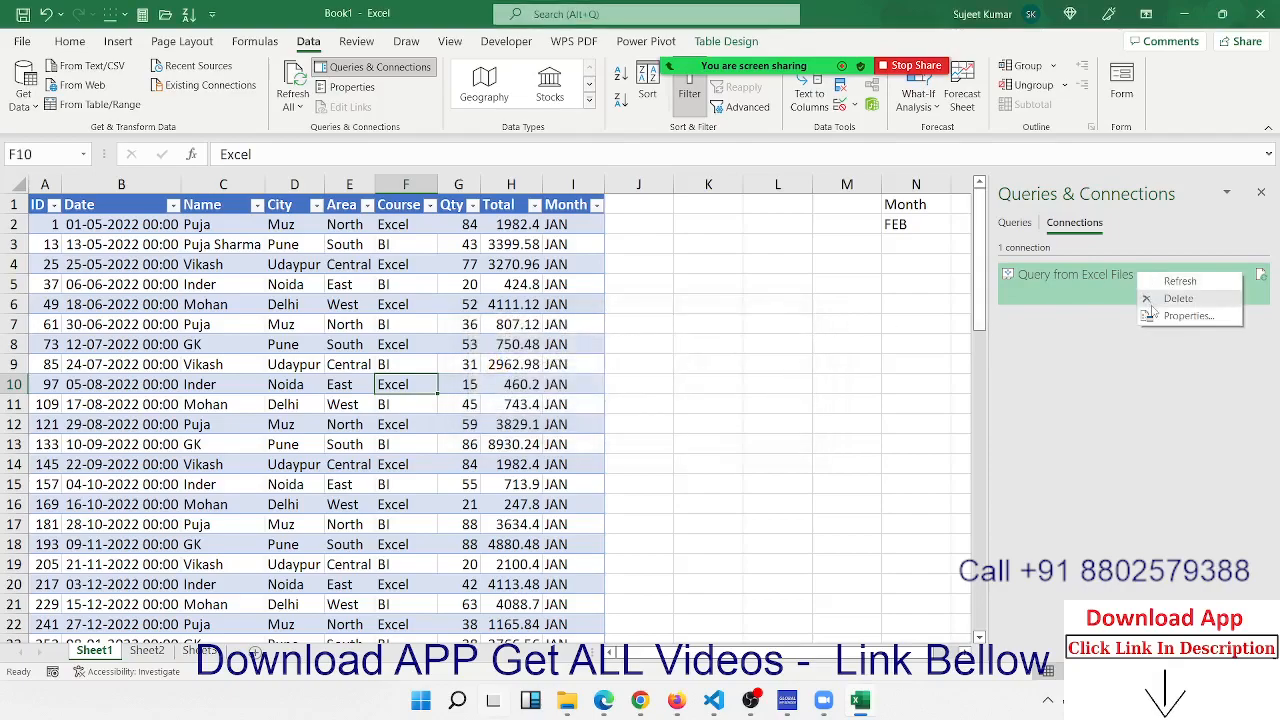
click(1180, 315)
click(193, 204)
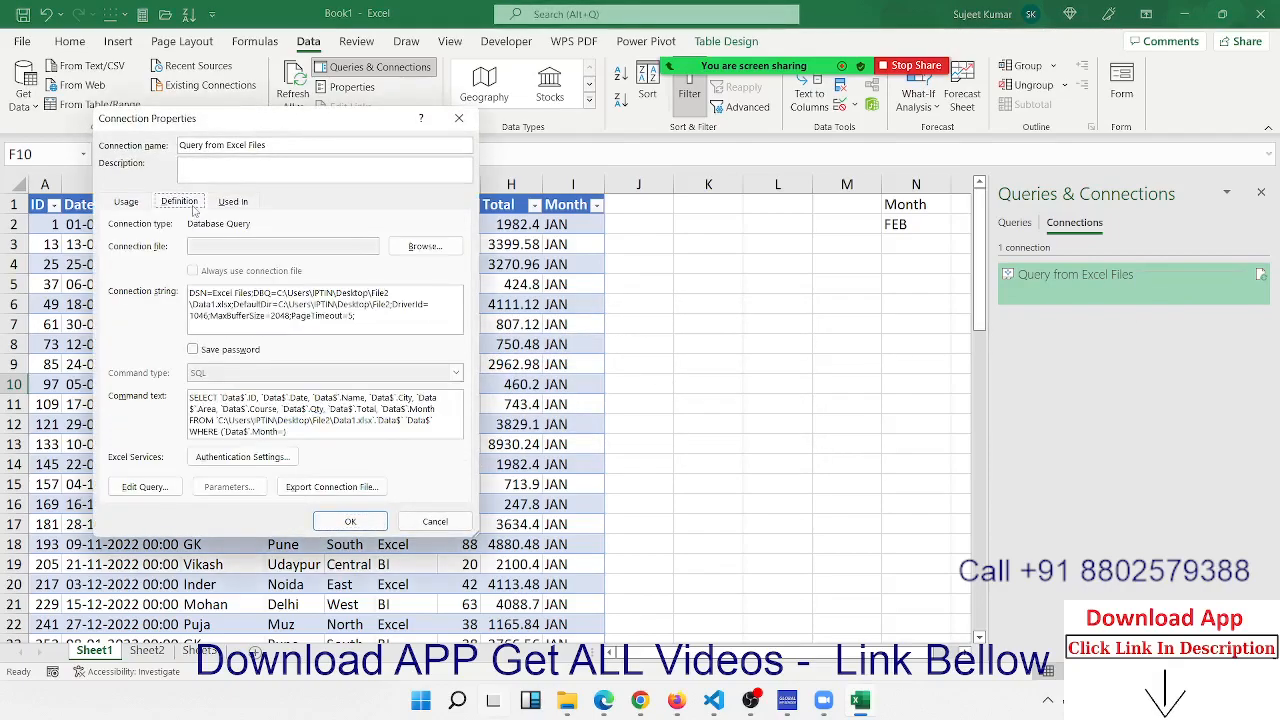
click(286, 434)
text(?)
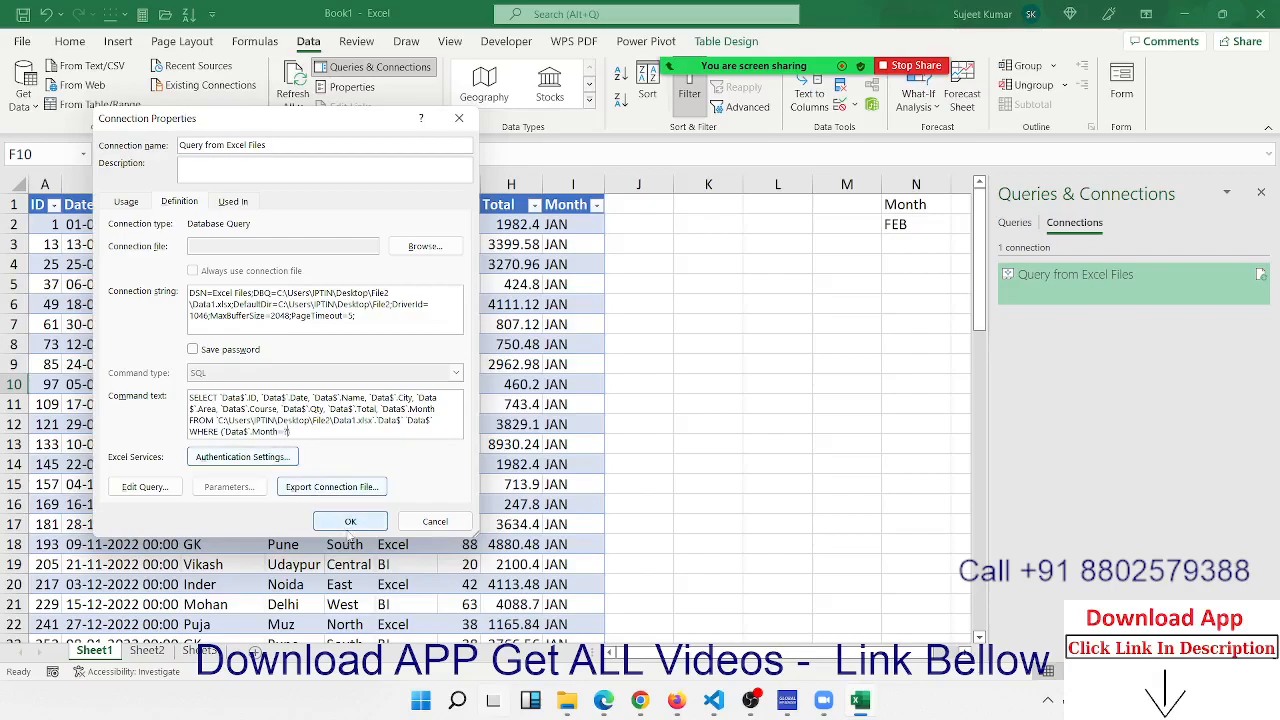
click(350, 522)
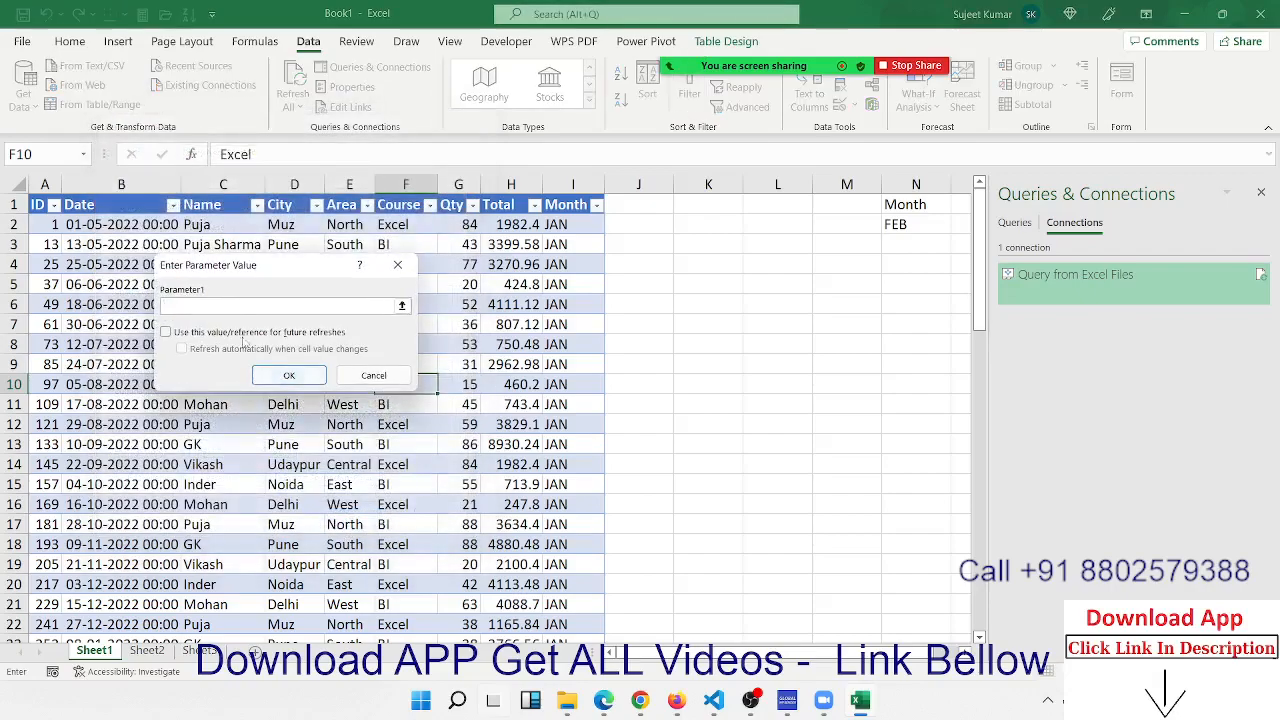
Link Parameter1 to cell N2, using the reference for future refreshes with automatic refresh on cell changes, and close the connections list
drag(227, 271, 447, 357)
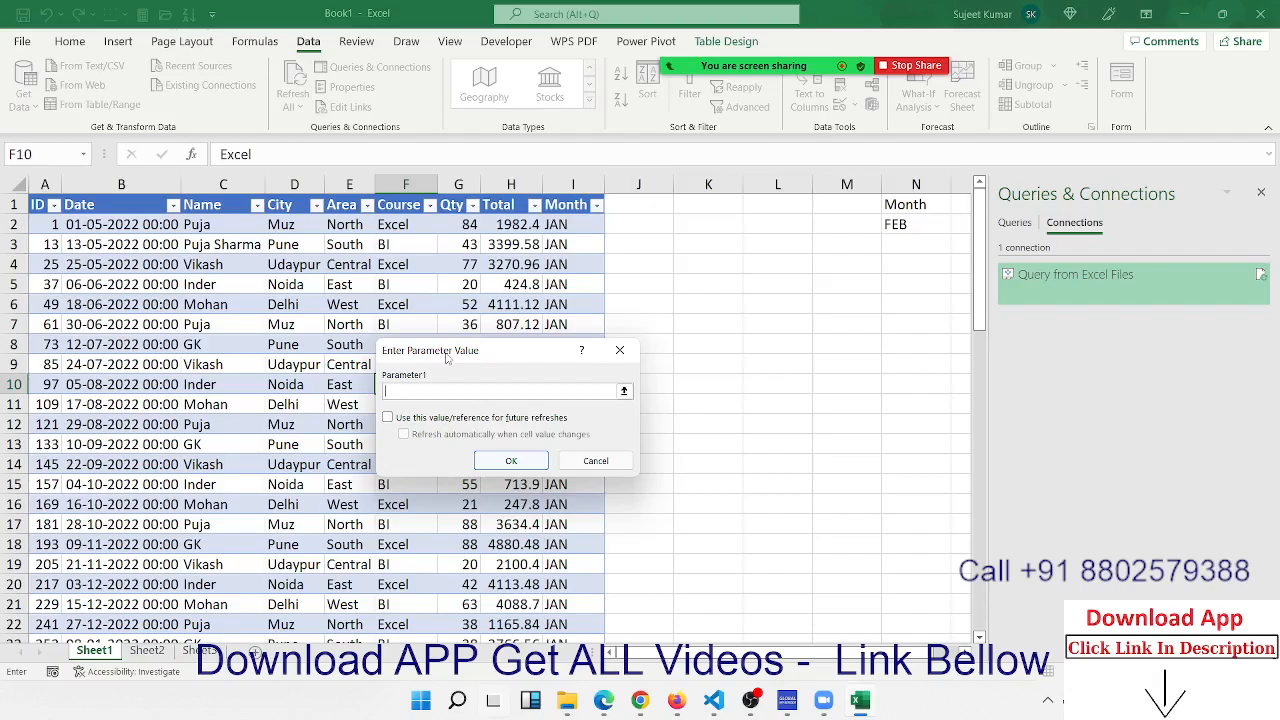
click(424, 419)
click(420, 436)
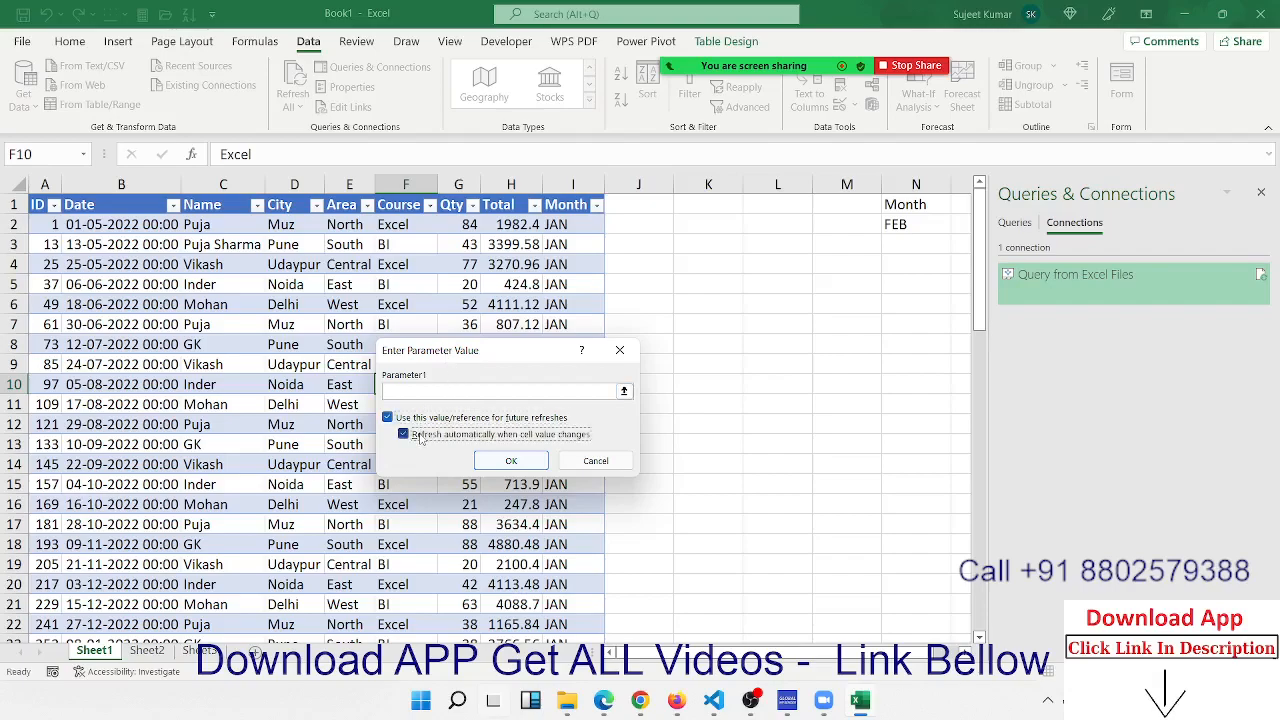
click(411, 392)
click(903, 227)
click(530, 458)
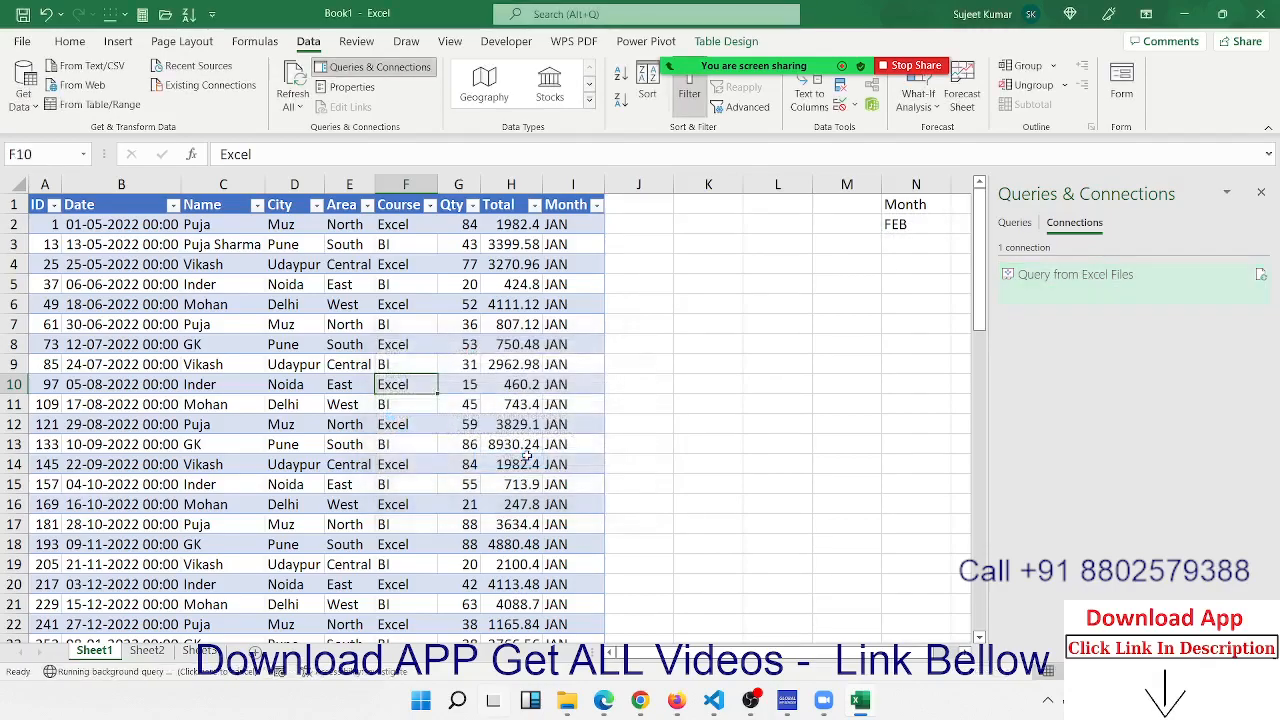
click(1261, 192)
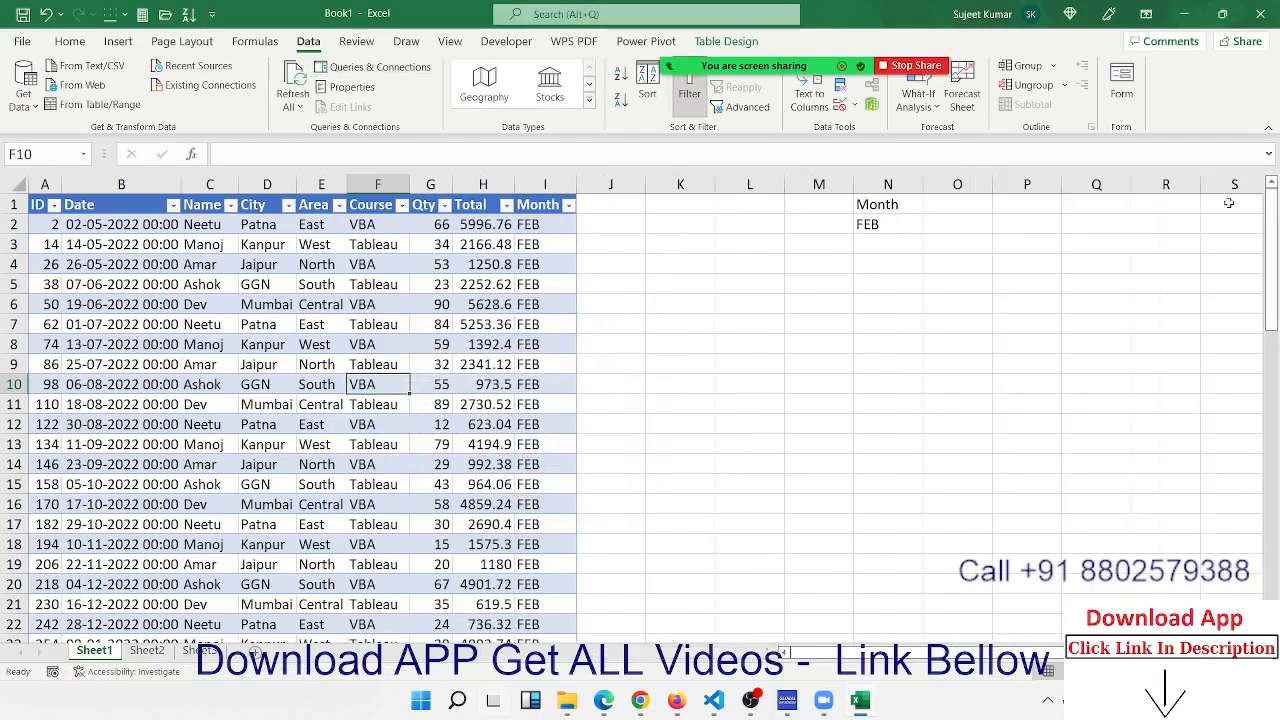
Change the month criterion in cell N2 first to Mar and then to Apr to refilter the imported table
click(498, 290)
click(888, 227)
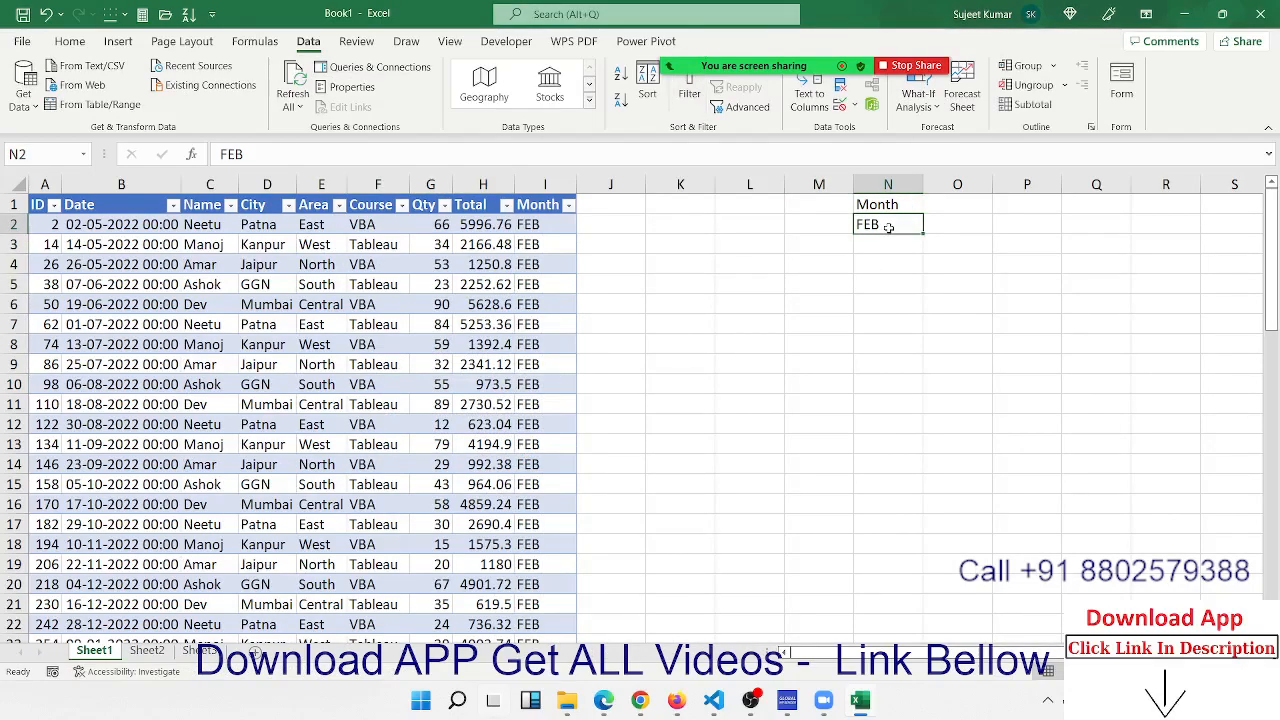
text(Mar)
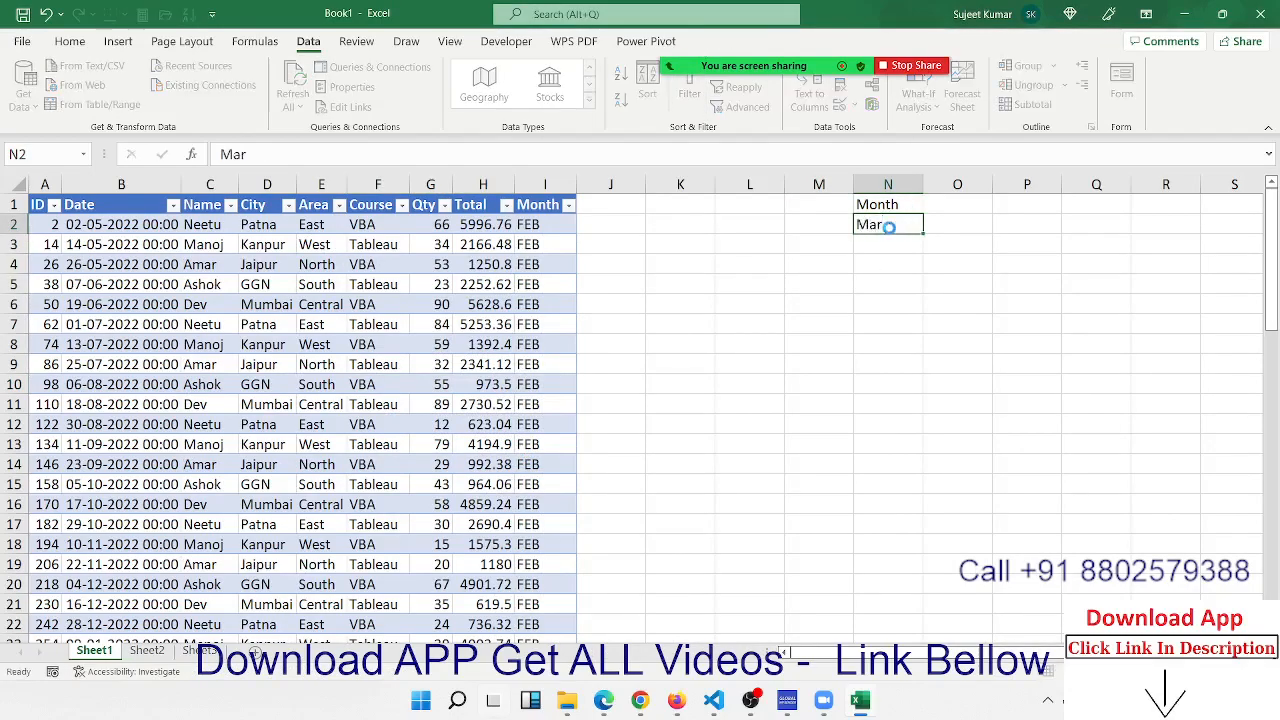
key(Return)
click(888, 226)
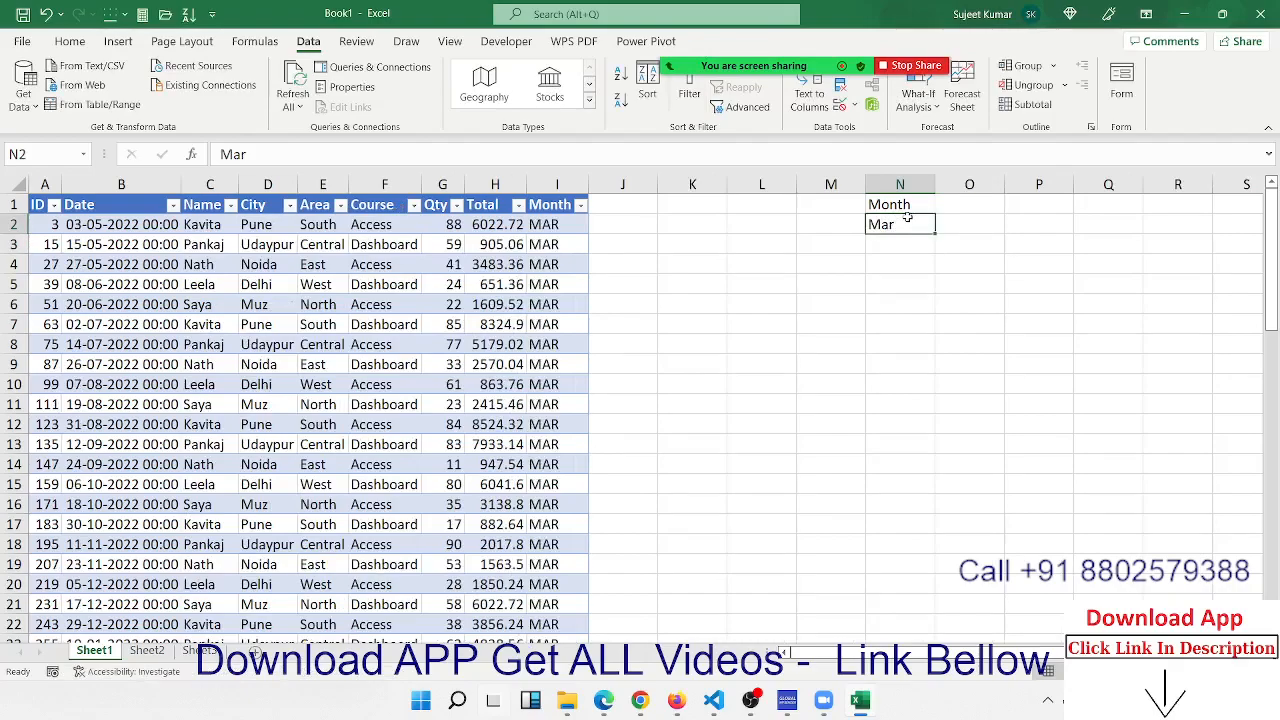
text(Apr)
key(Return)
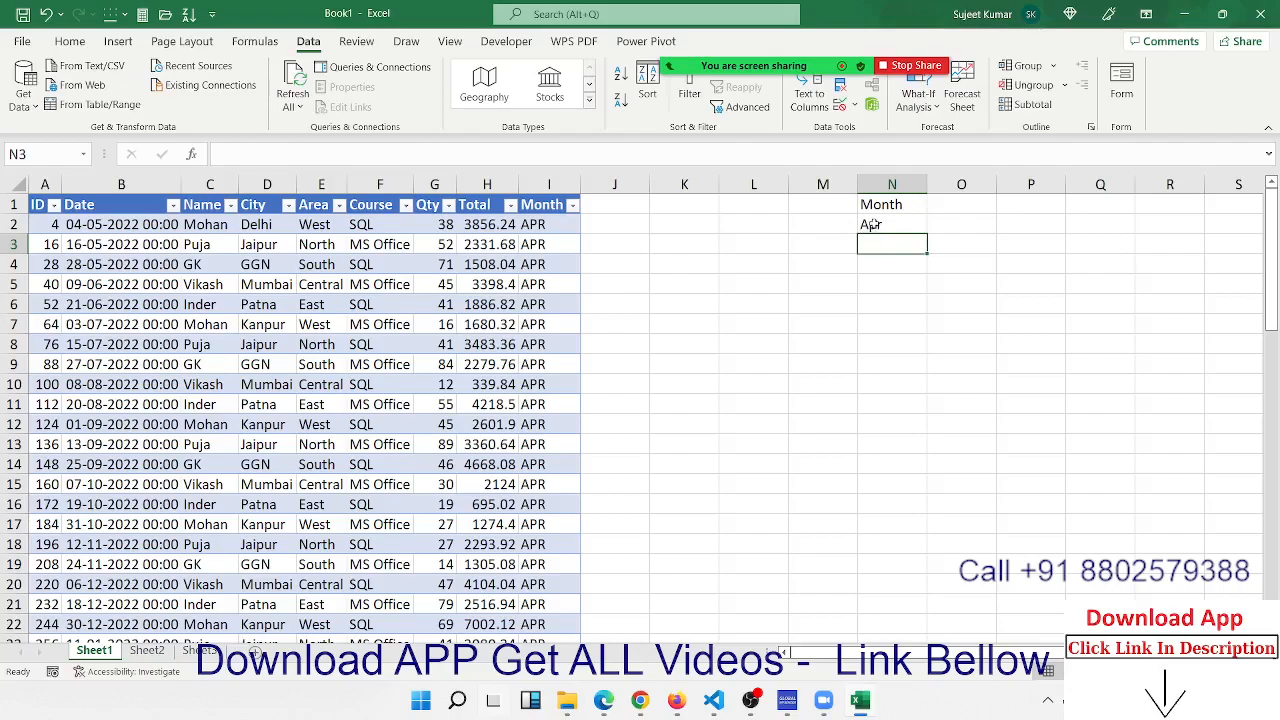
click(873, 225)
drag(873, 224, 873, 212)
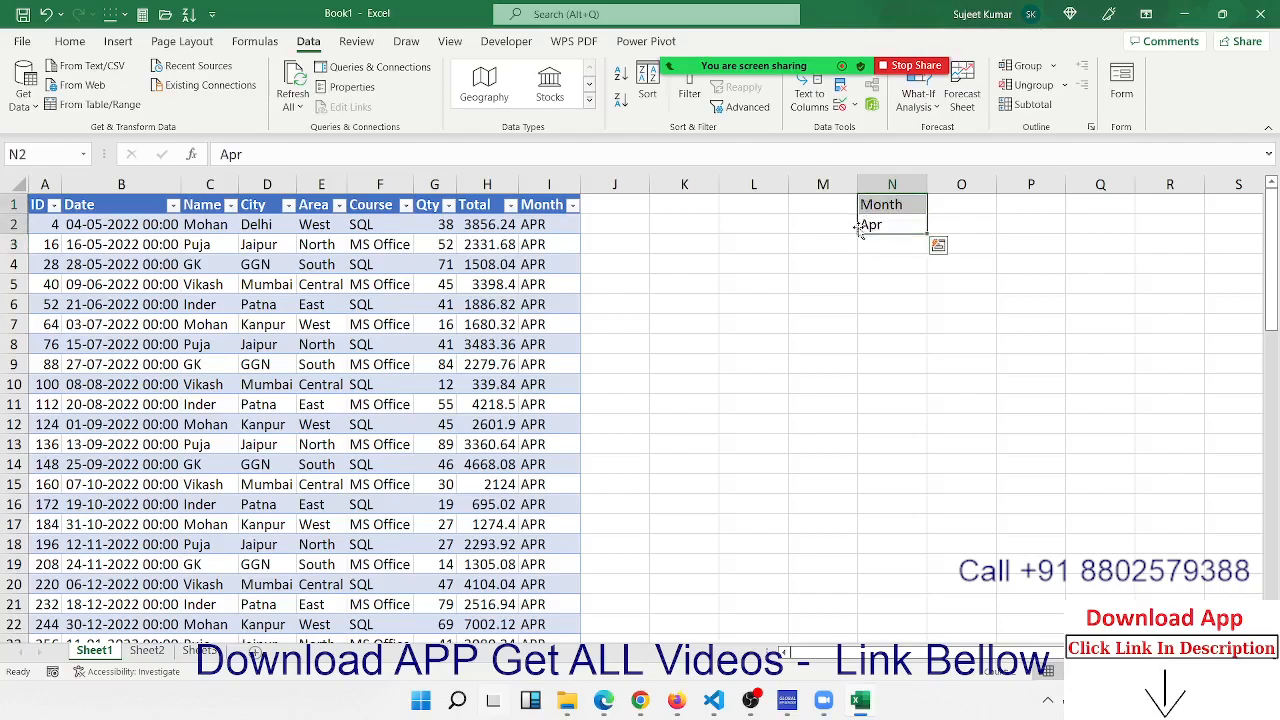
click(866, 224)
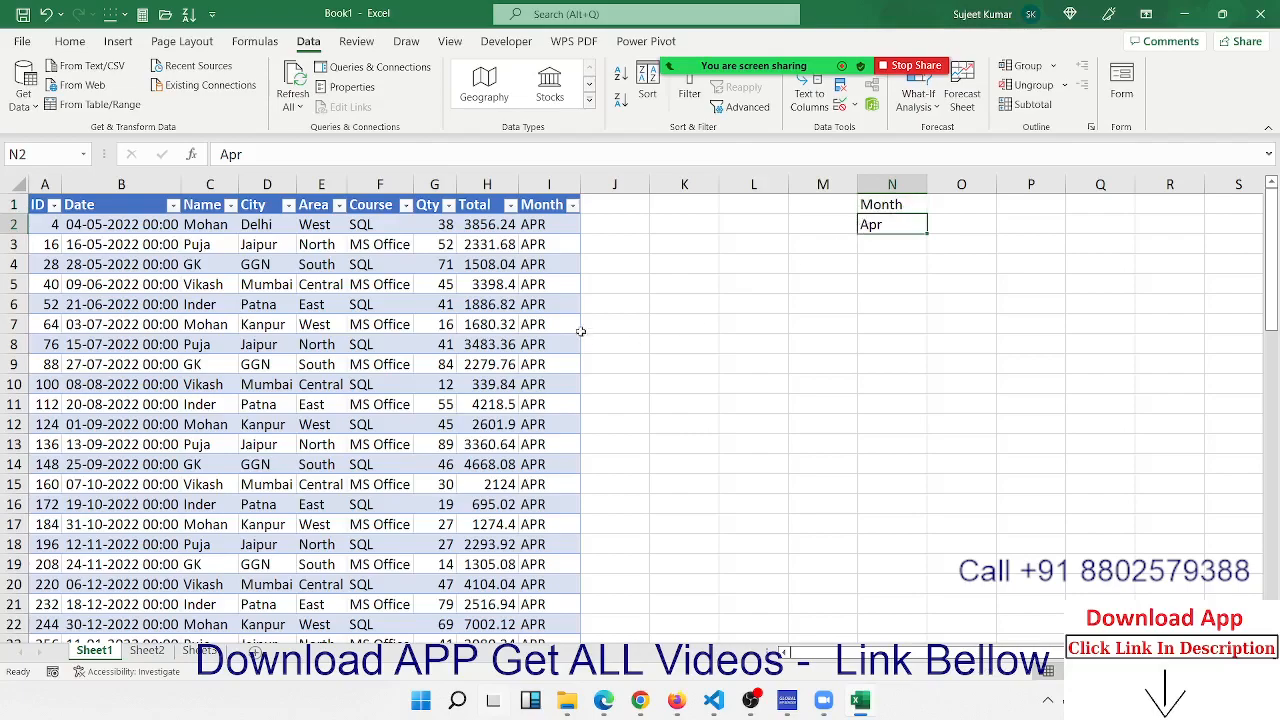
click(528, 320)
right_click(531, 322)
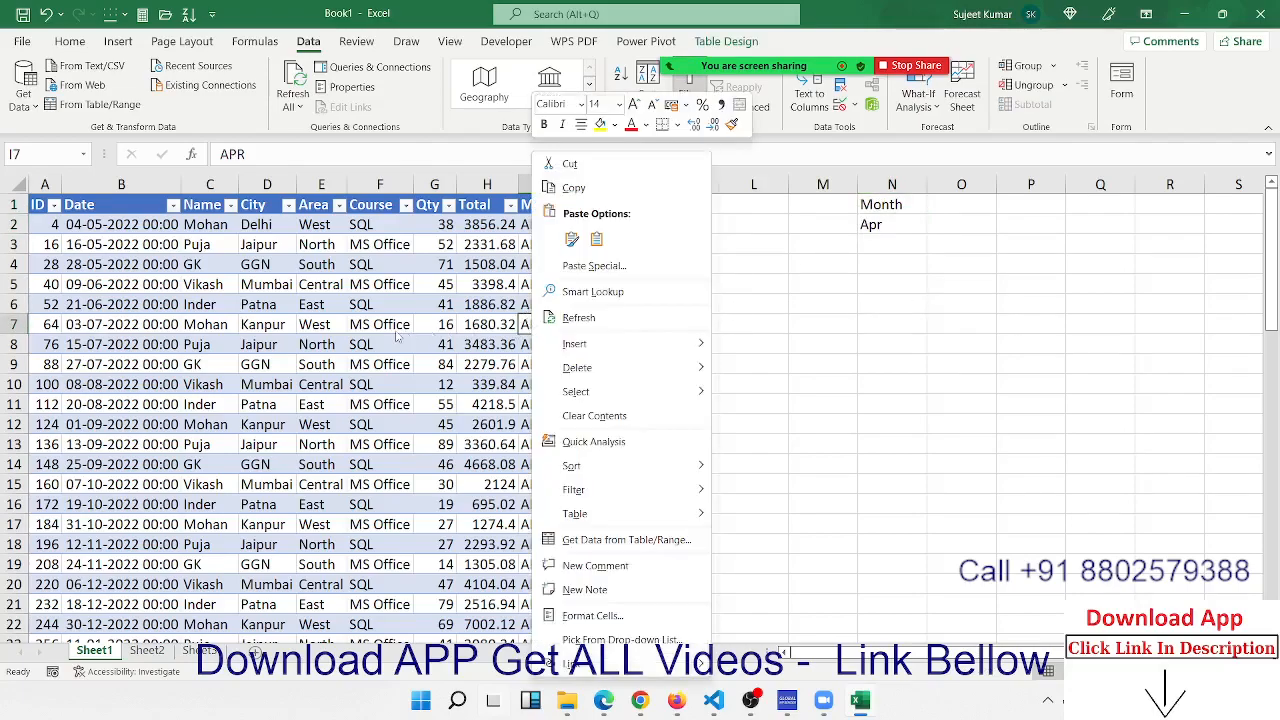
key(Escape)
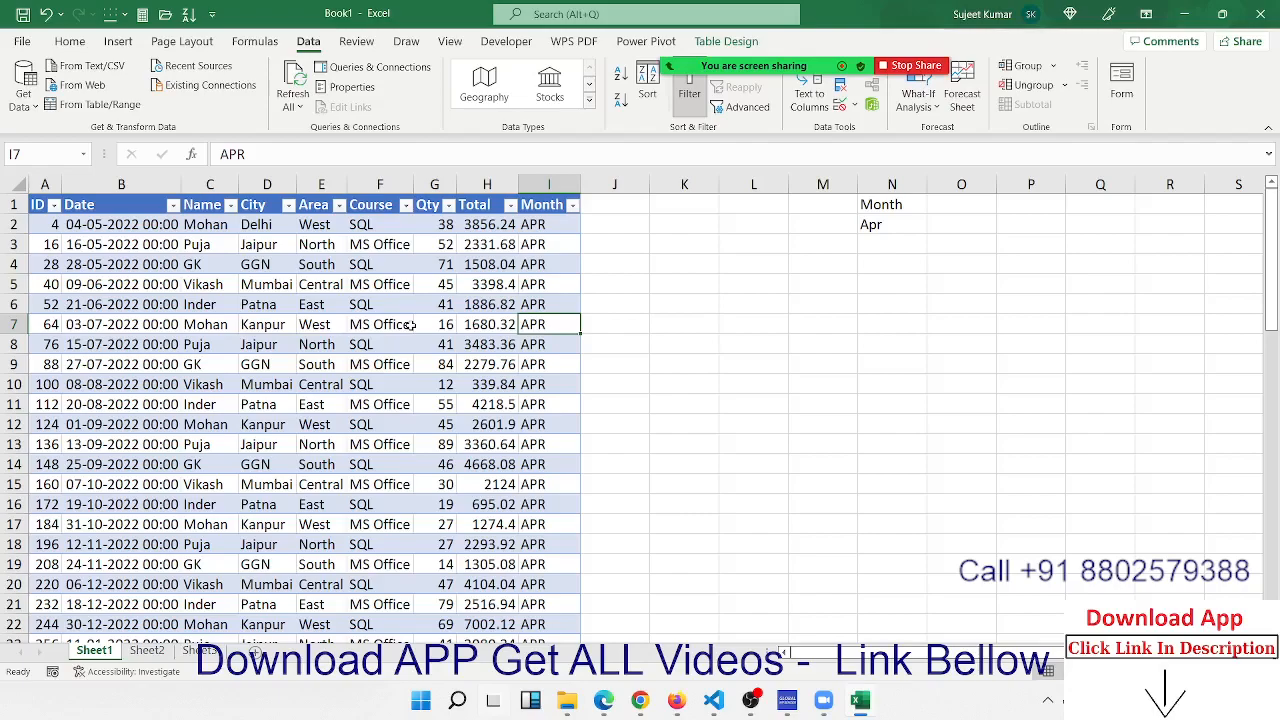
drag(155, 246, 472, 404)
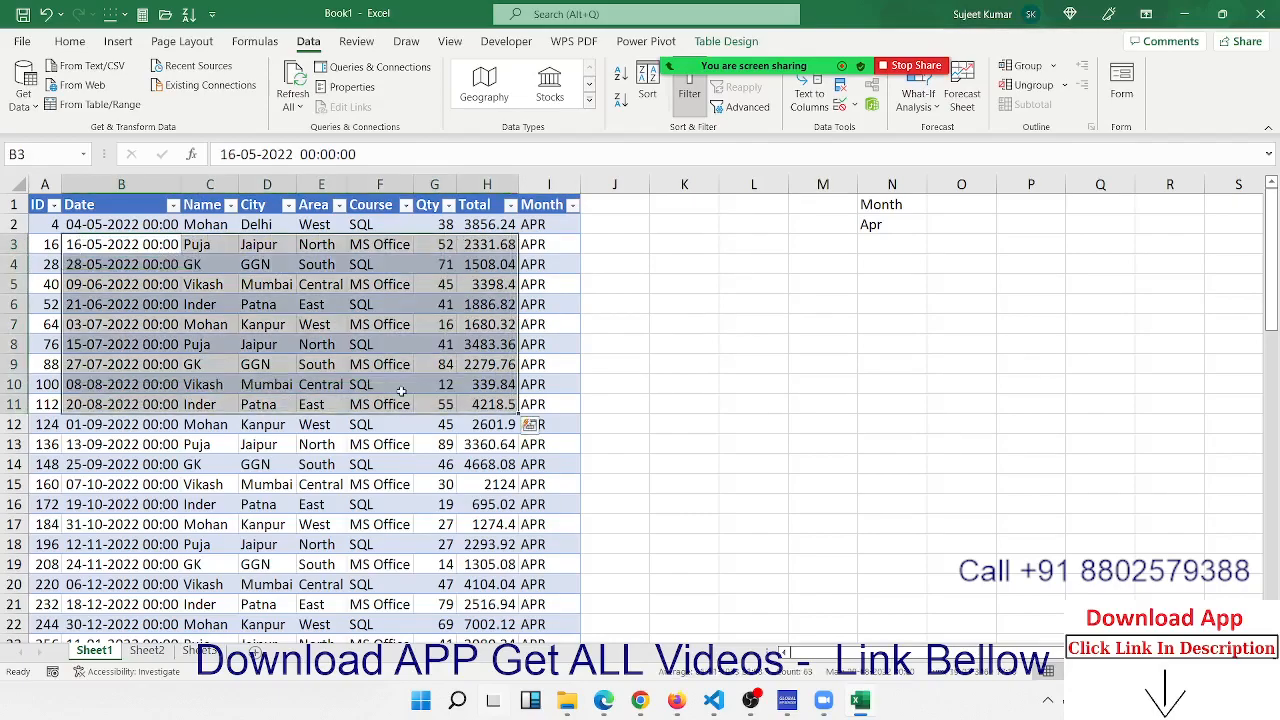
drag(215, 226, 212, 344)
drag(445, 224, 441, 285)
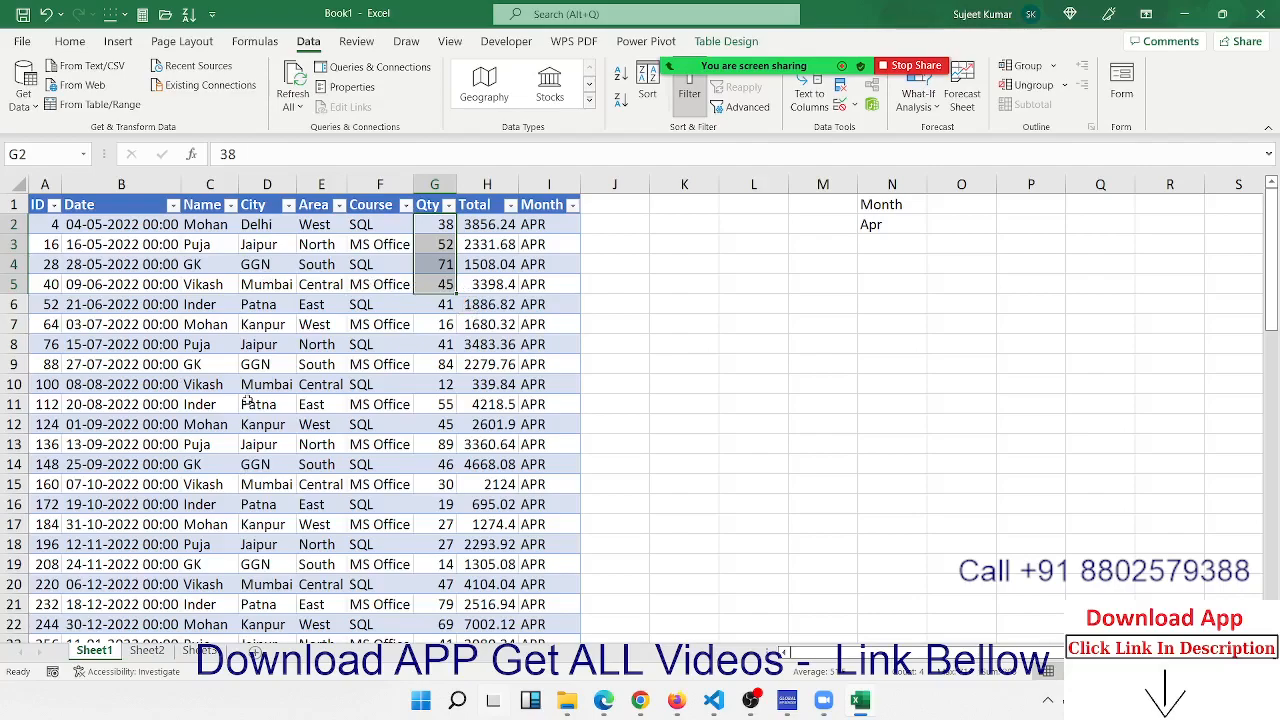
On Sheet2, enter the header Name in A1 and a first name in A2, then fill the name list down to A10
click(152, 651)
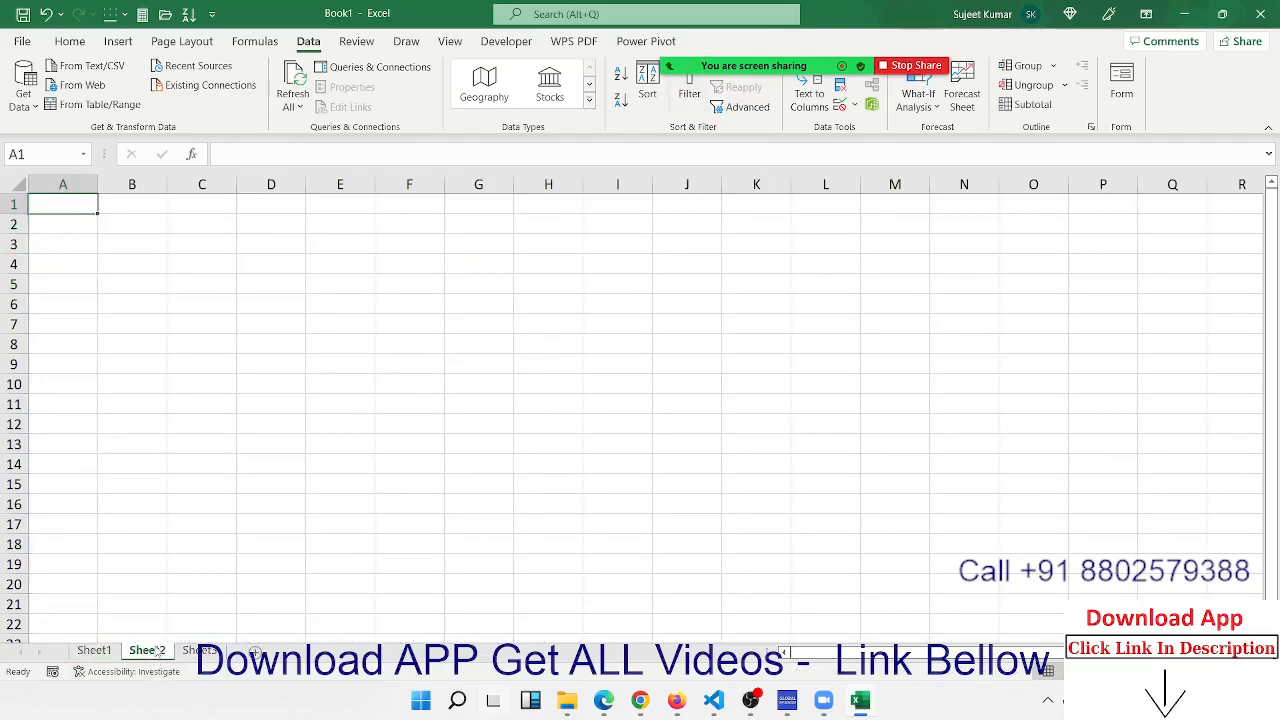
text(Name)
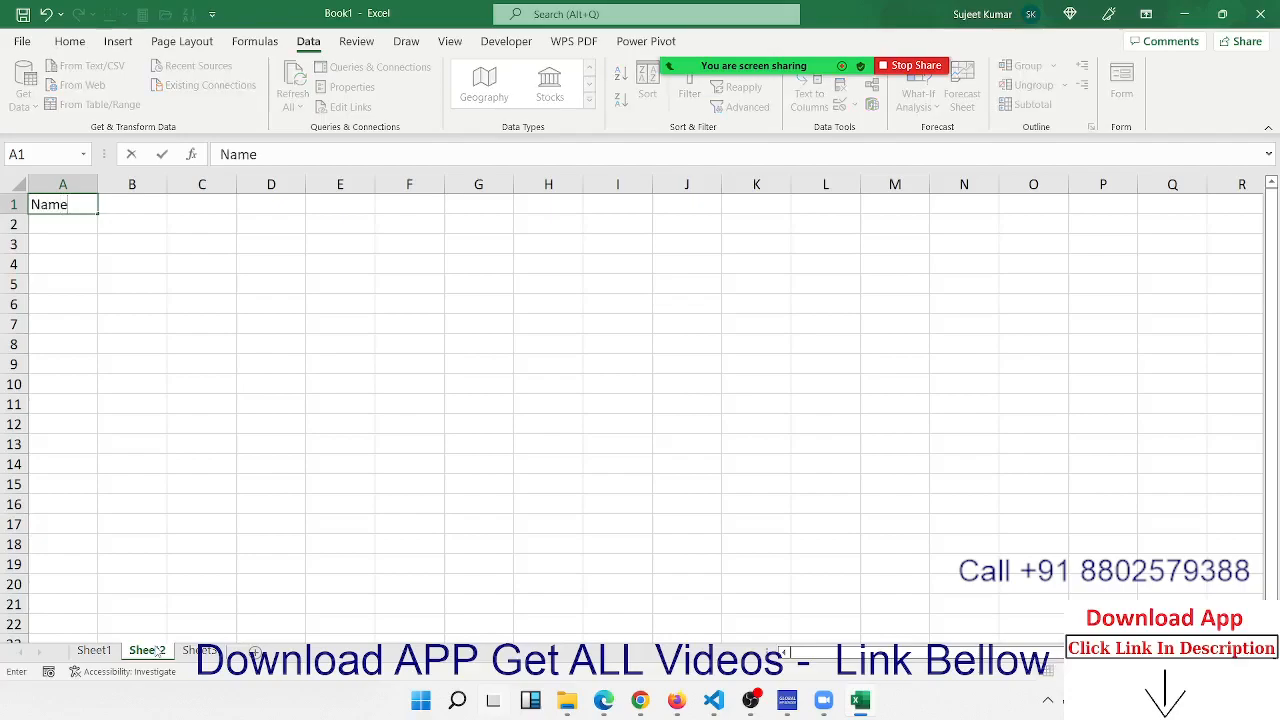
key(Return)
text(Puja)
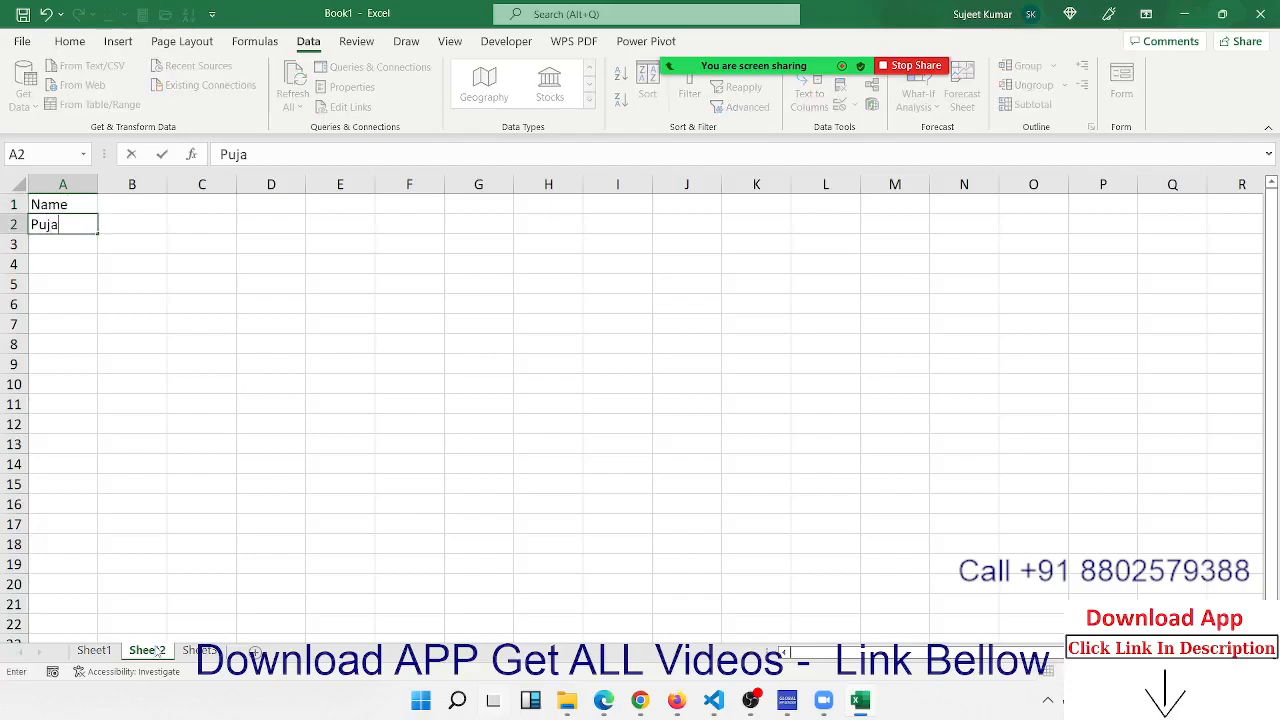
key(Return)
click(68, 225)
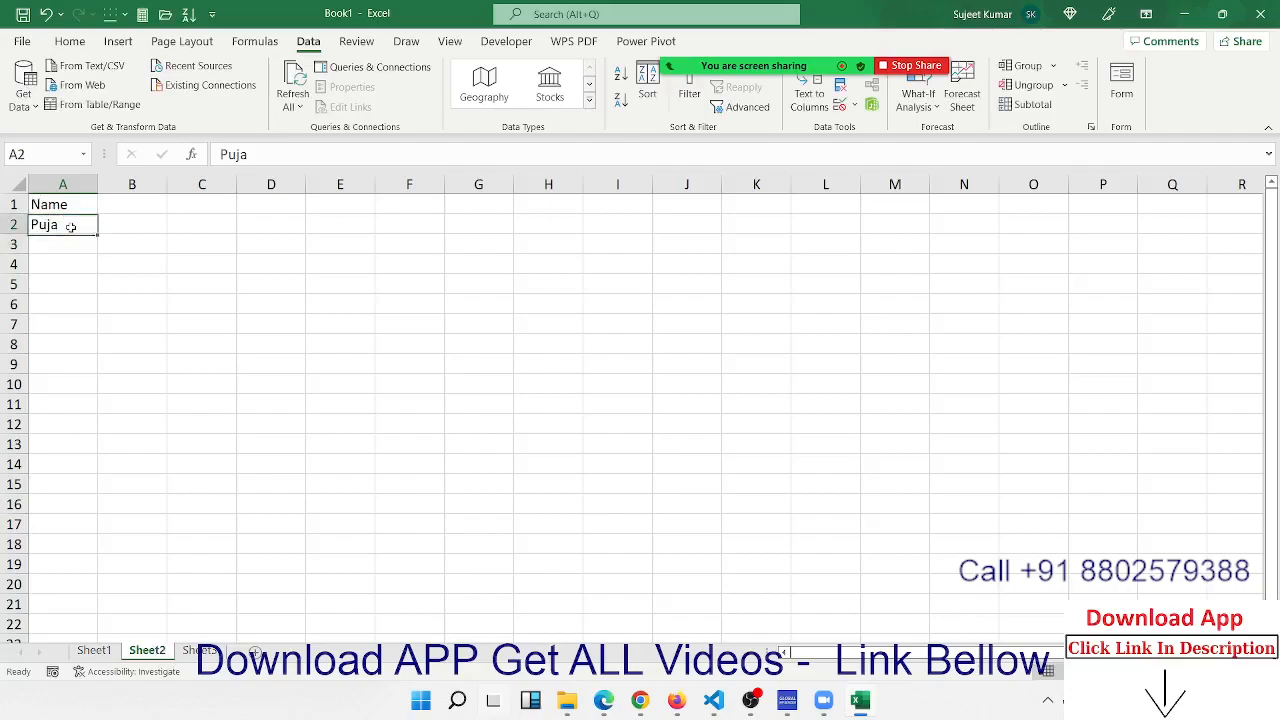
drag(96, 236, 96, 388)
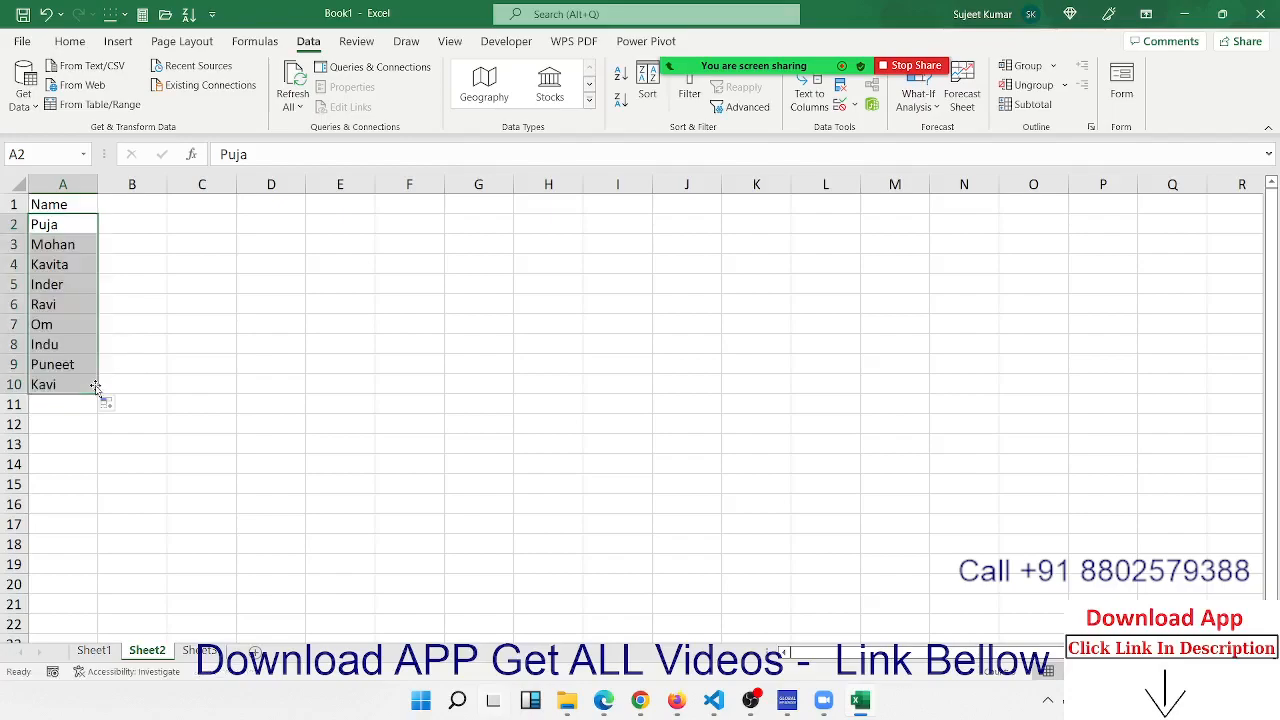
Enter JAN in B1 and fill the month headers across row 1 through DEC in M1
click(143, 213)
text(JAN)
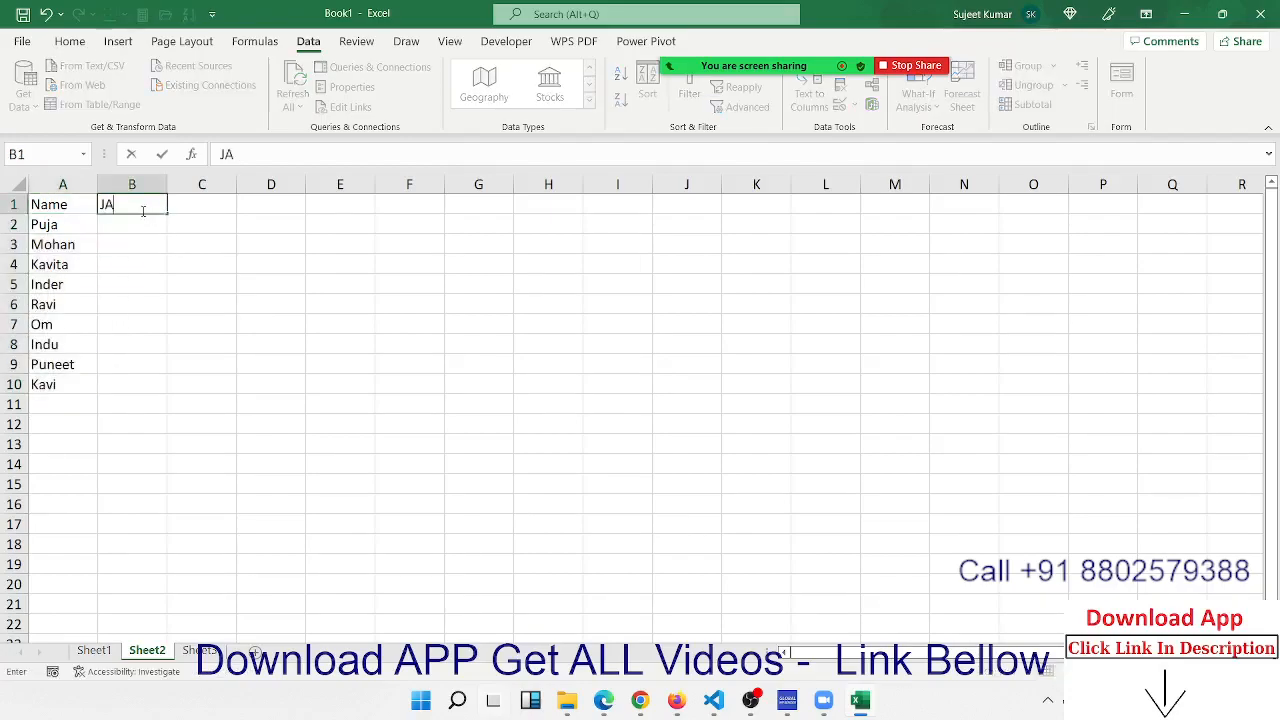
click(171, 230)
click(147, 207)
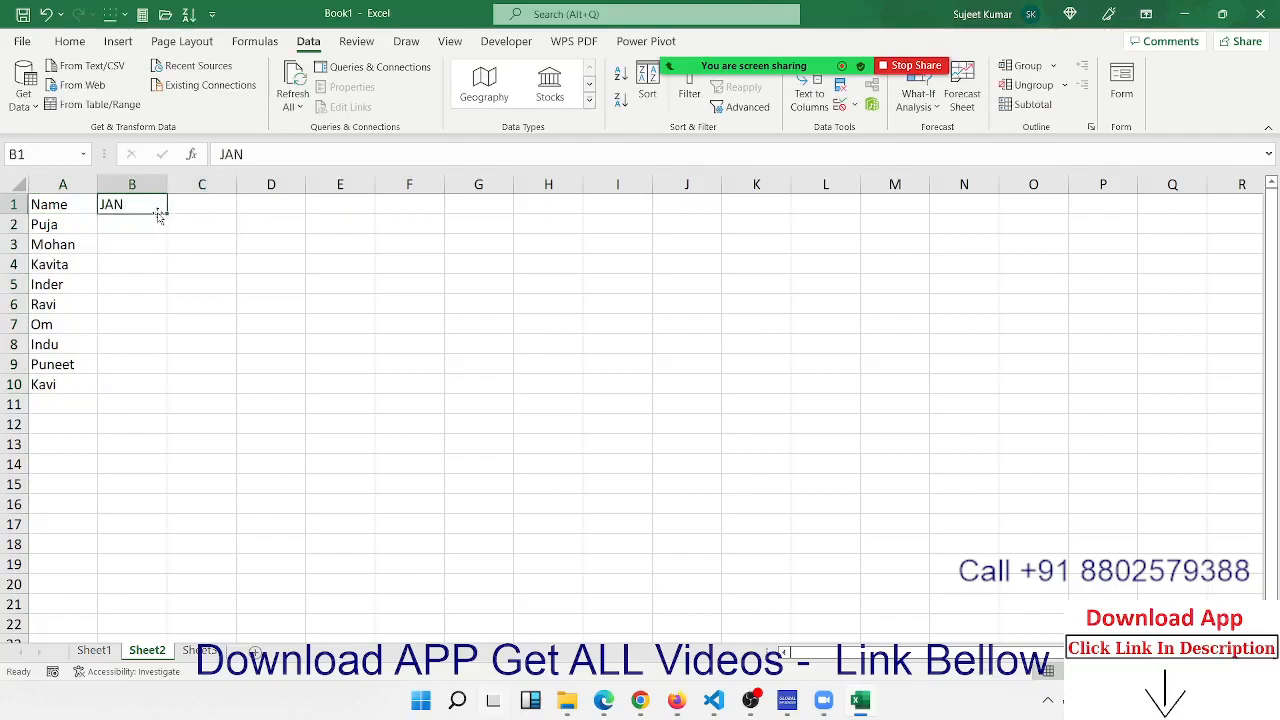
drag(167, 214, 896, 216)
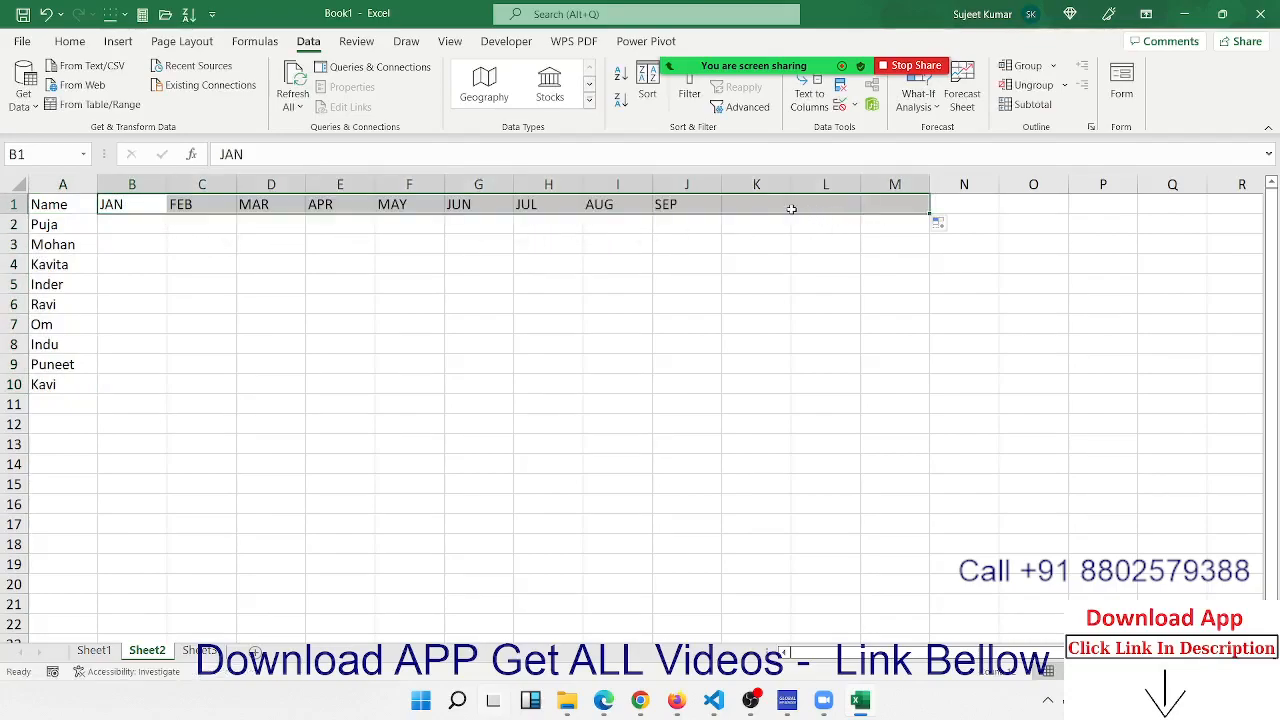
Enter the formula =RANDBETWEEN(10,90) in B2 to generate a random value between 10 and 90
click(155, 237)
click(148, 222)
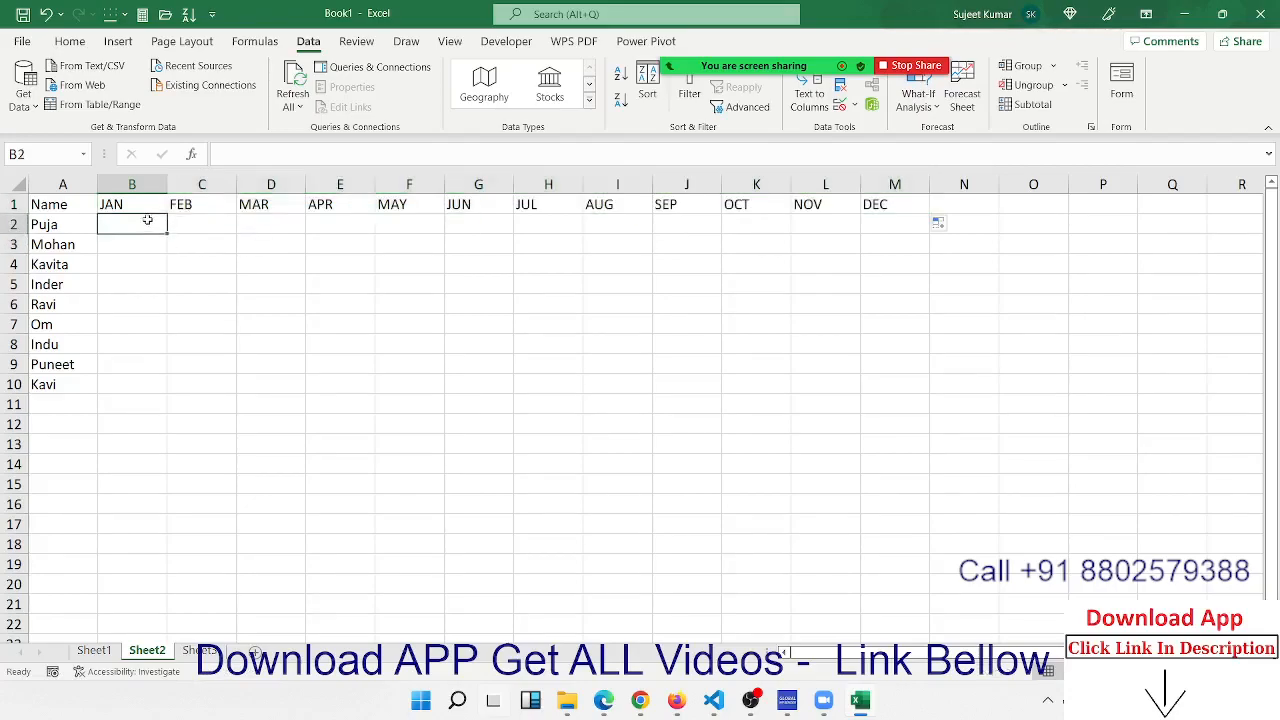
text(=ra)
key(Down)
key(Down)
key(Down)
key(Tab)
text(1)
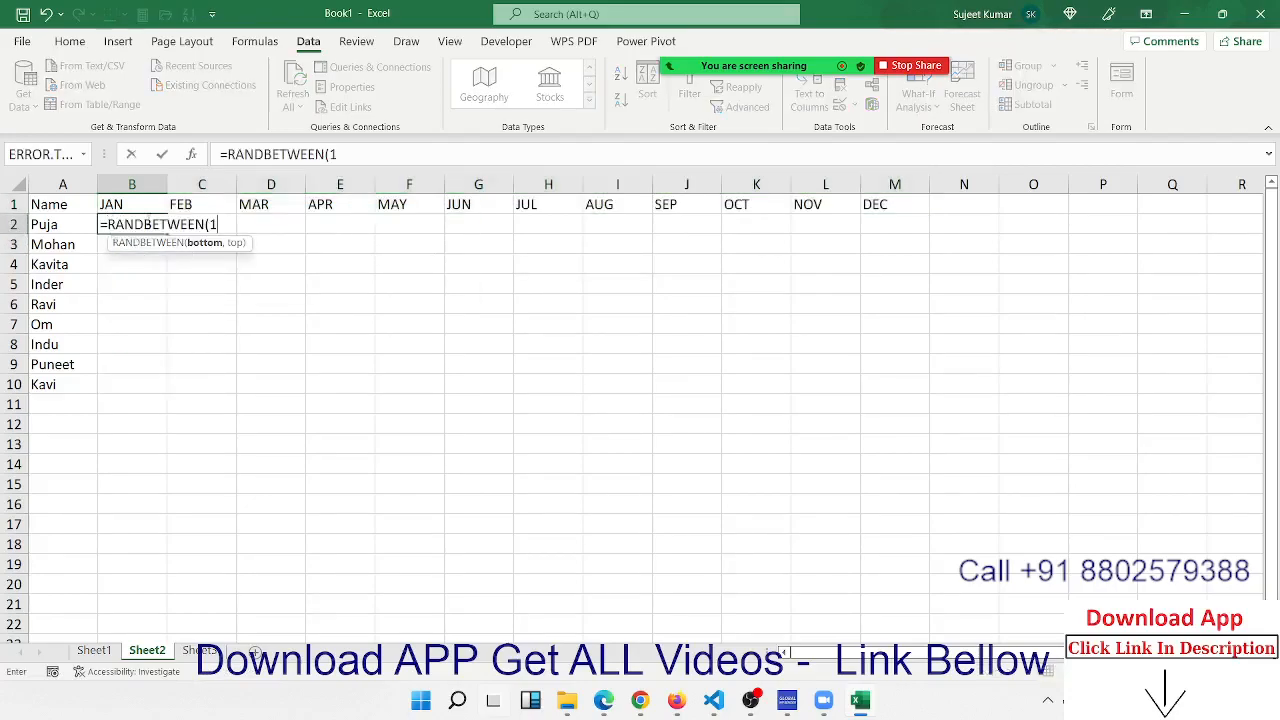
text(0,90)
key(Return)
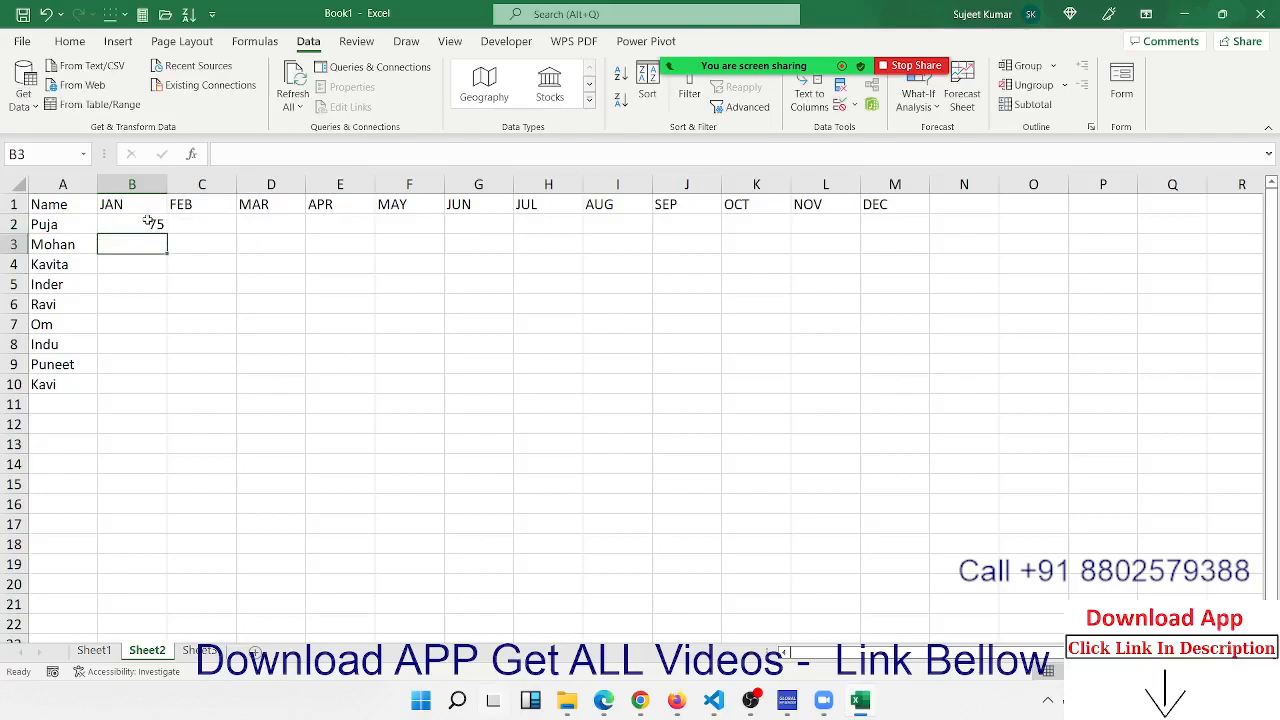
Fill the random number formula from B2 across and down the range B2:M10 and show the quick analysis options
drag(149, 222, 879, 382)
key(ctrl+r)
key(ctrl+d)
key(ctrl+q)
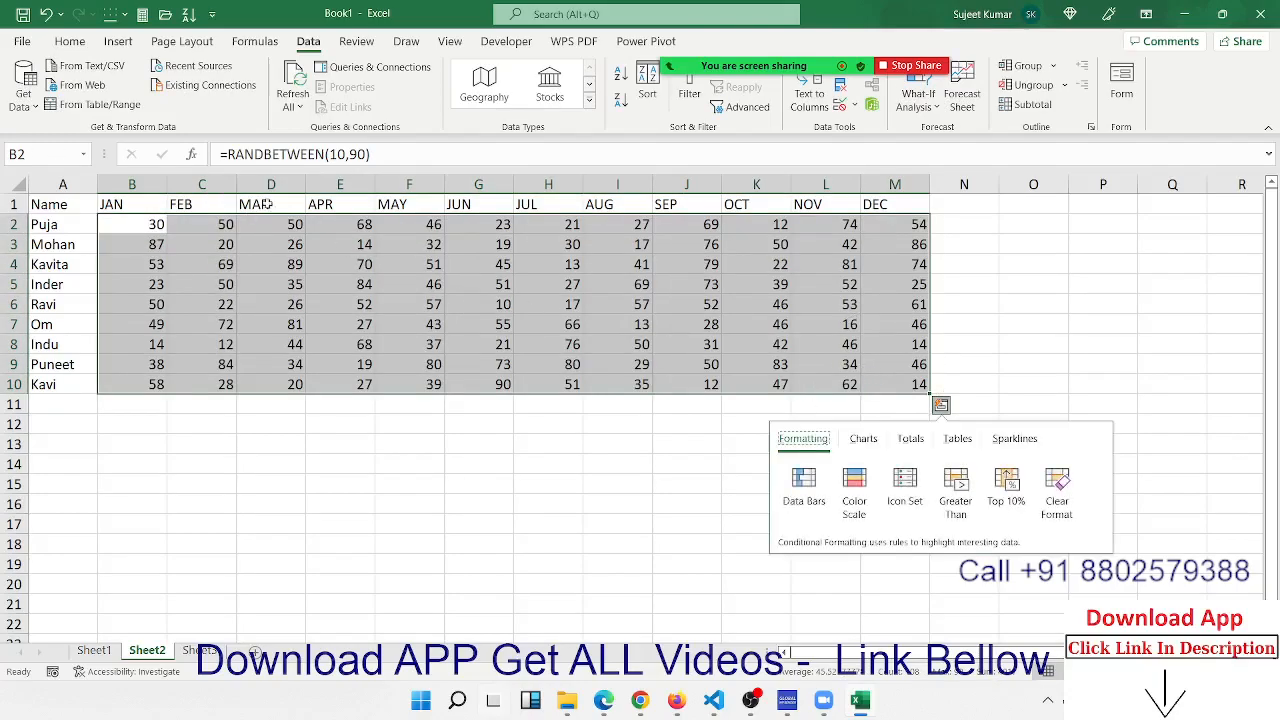
Replace the random number formulas in B2:M10 with their values by copying and pasting them in place as values only
click(70, 38)
click(70, 40)
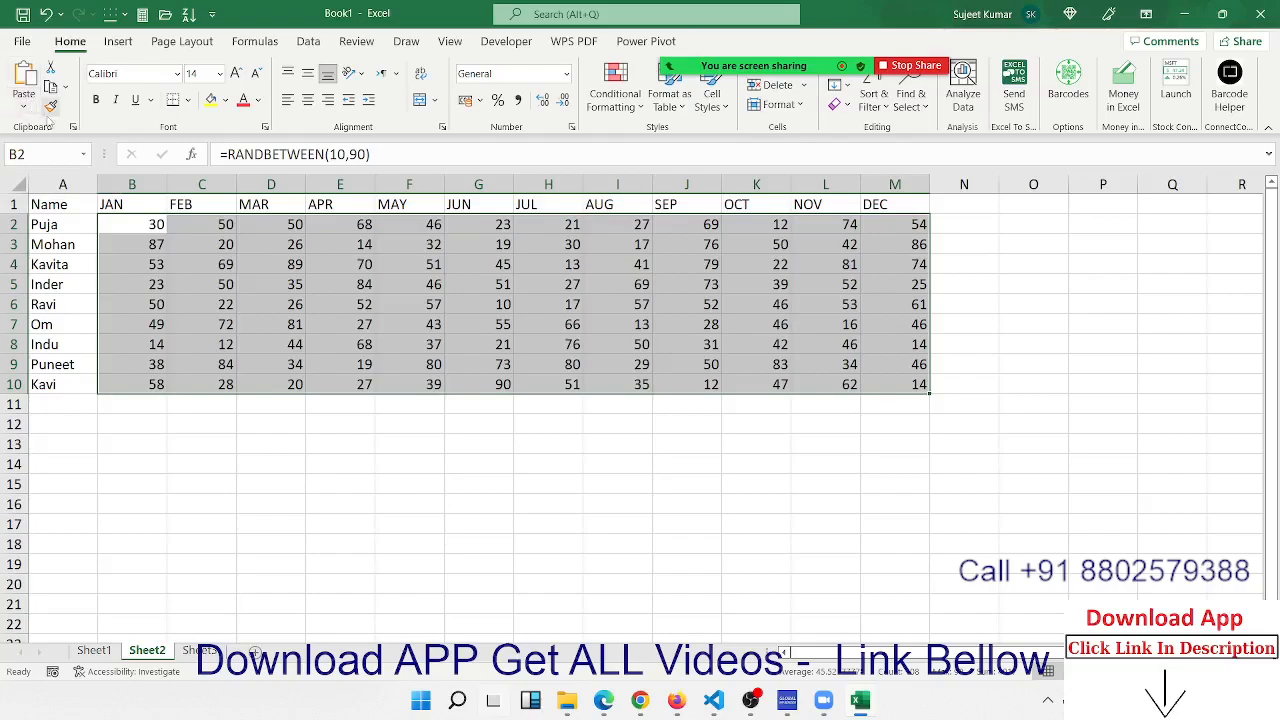
key(ctrl+c)
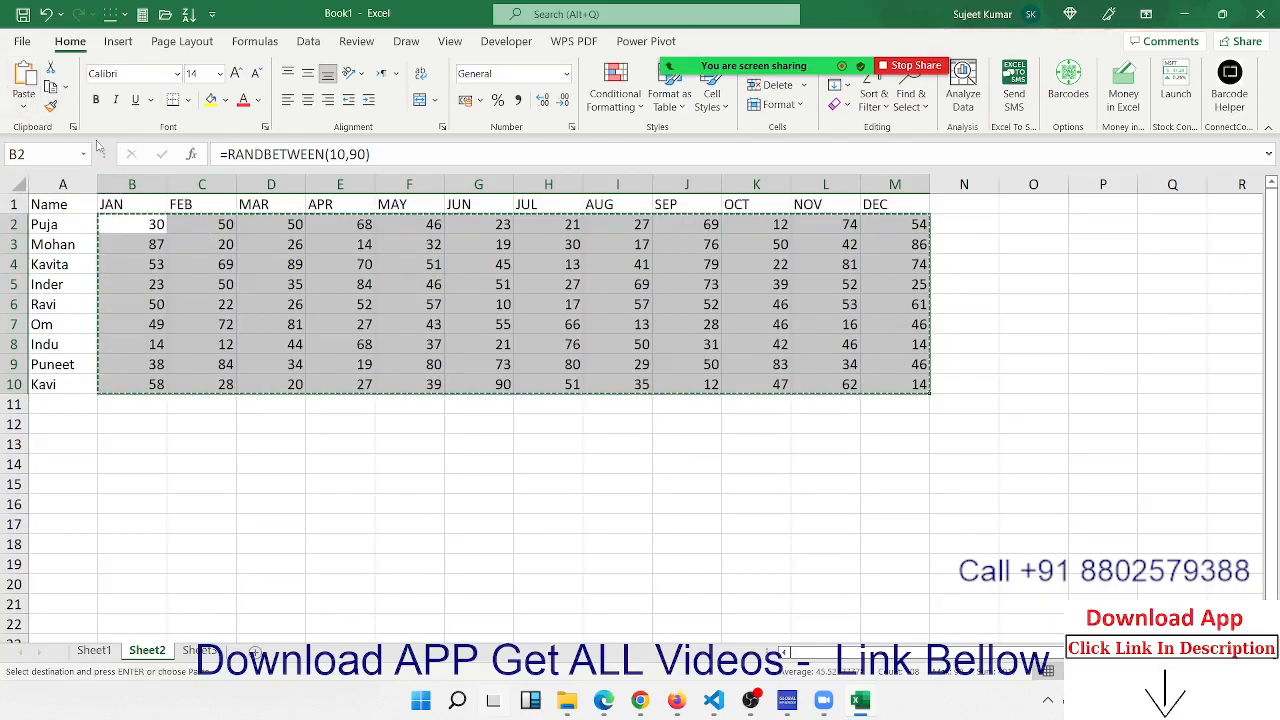
click(24, 106)
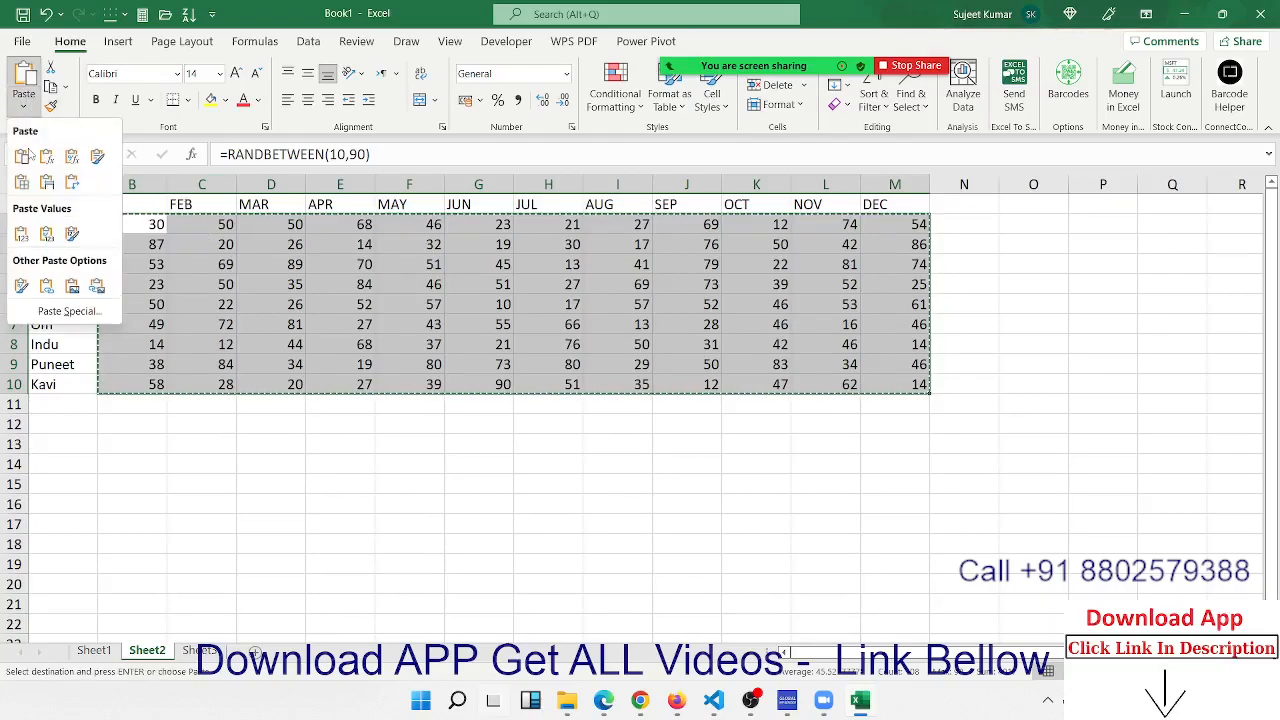
click(21, 233)
key(Escape)
click(267, 305)
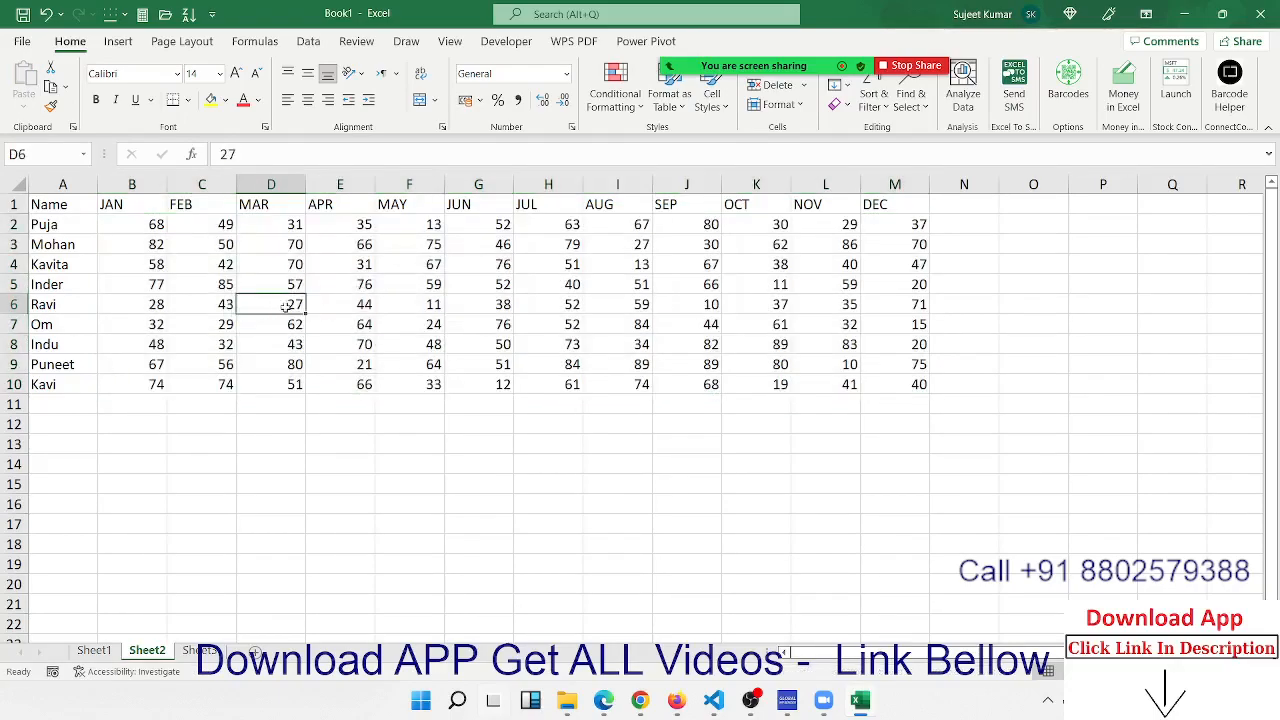
drag(120, 204, 922, 206)
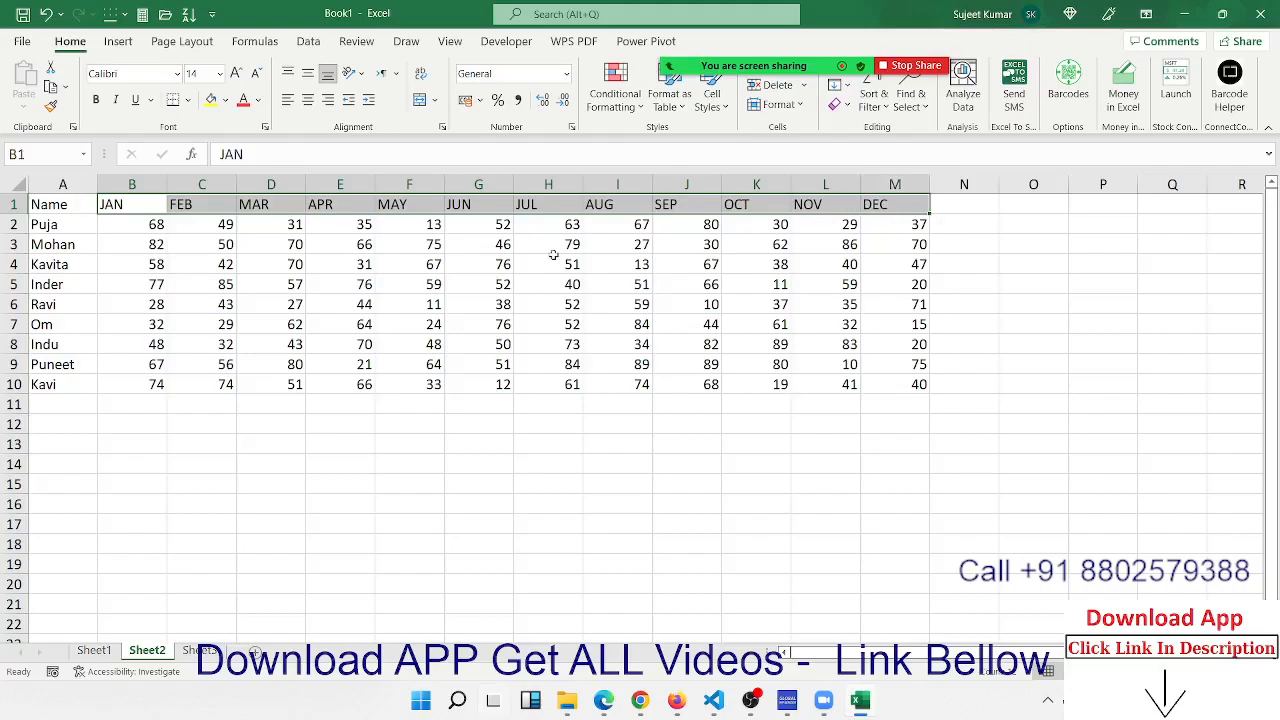
click(146, 266)
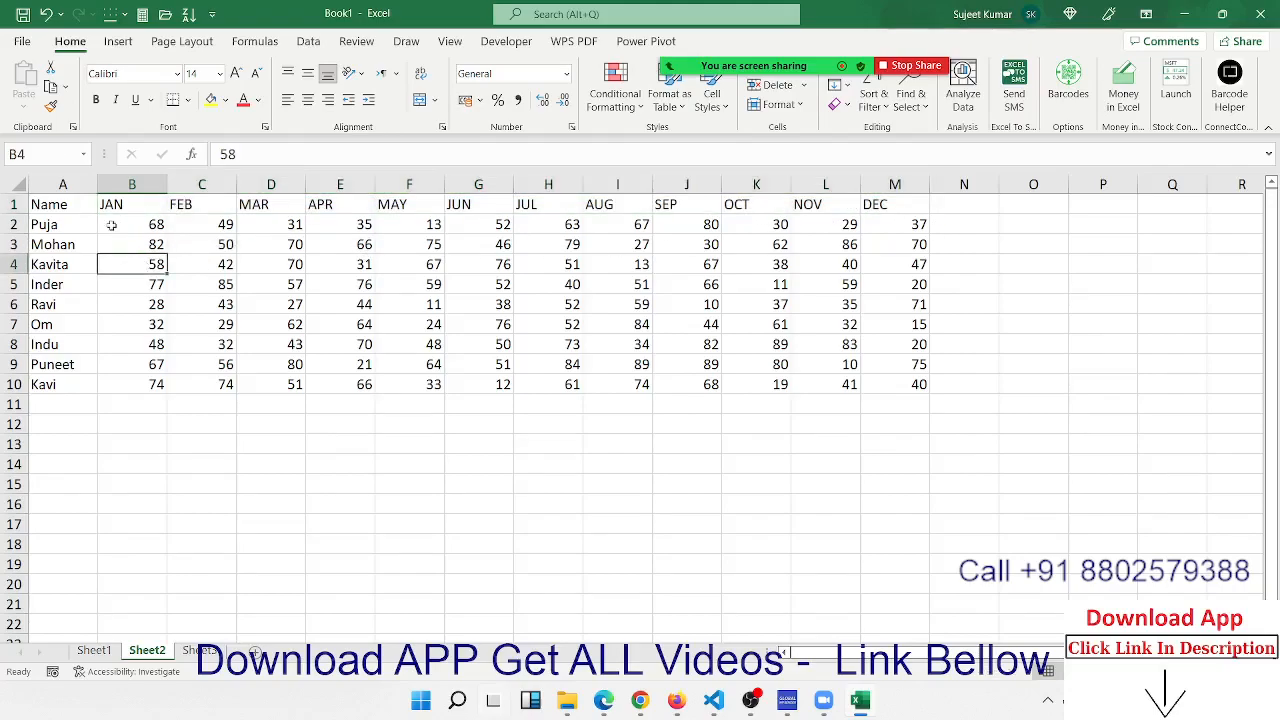
drag(80, 204, 886, 375)
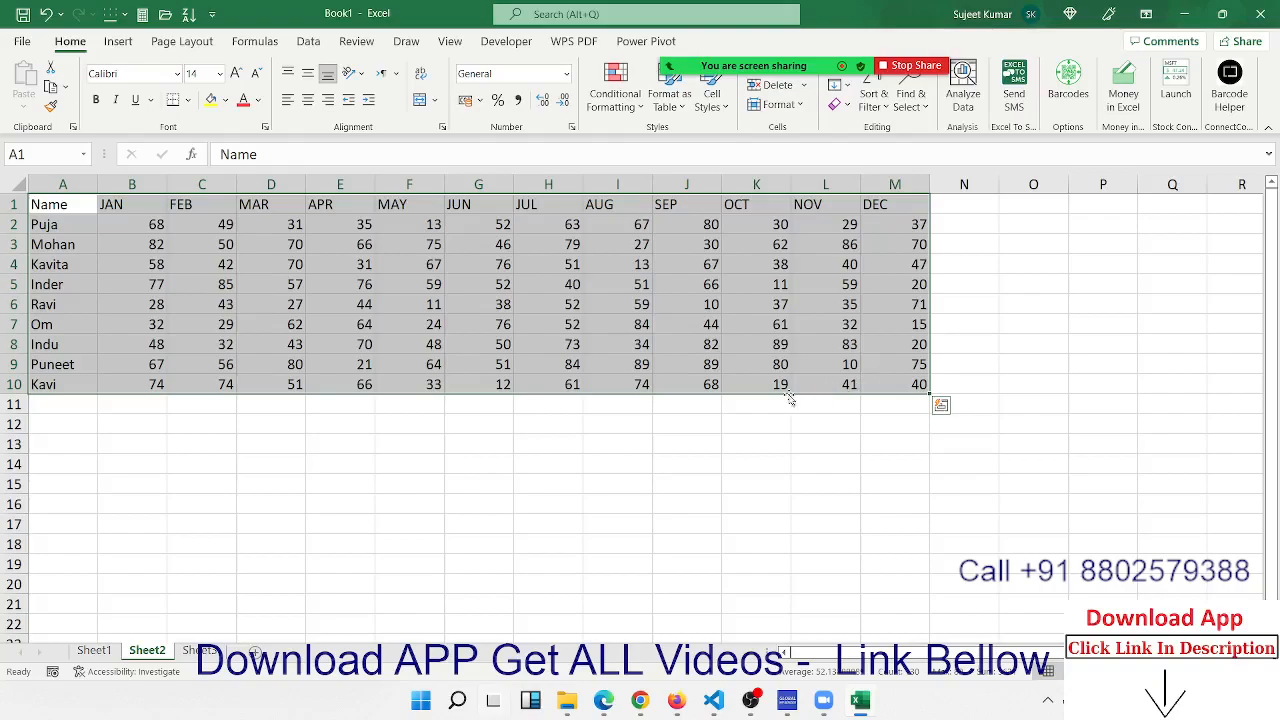
Enter the headers Name, Month and Qty in A13:C13 below the data table
click(46, 446)
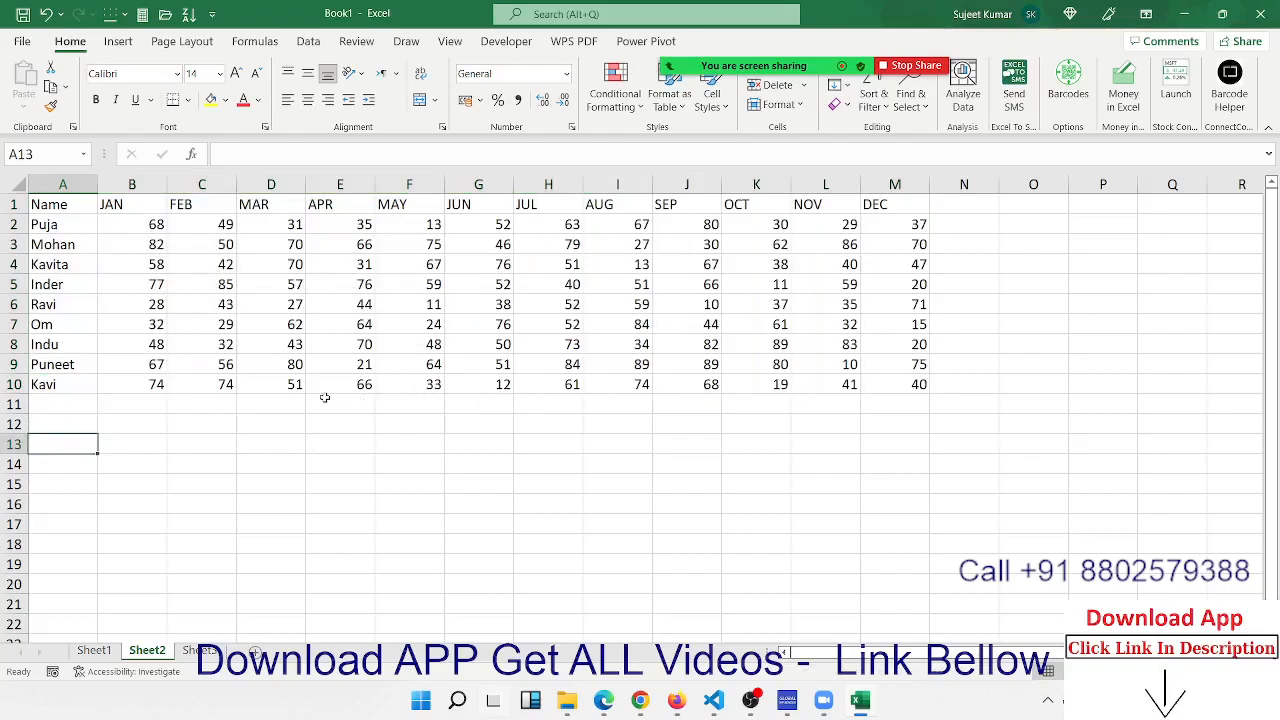
text(Name)
key(Tab)
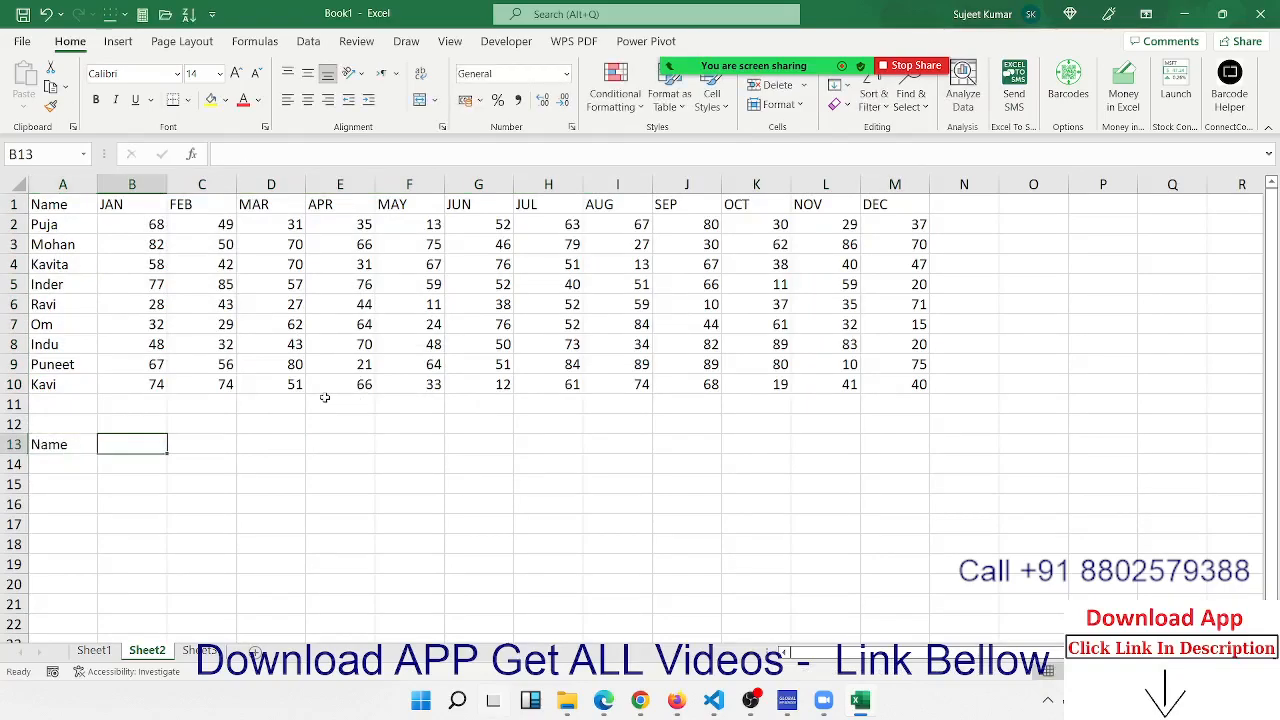
text(Month)
key(Tab)
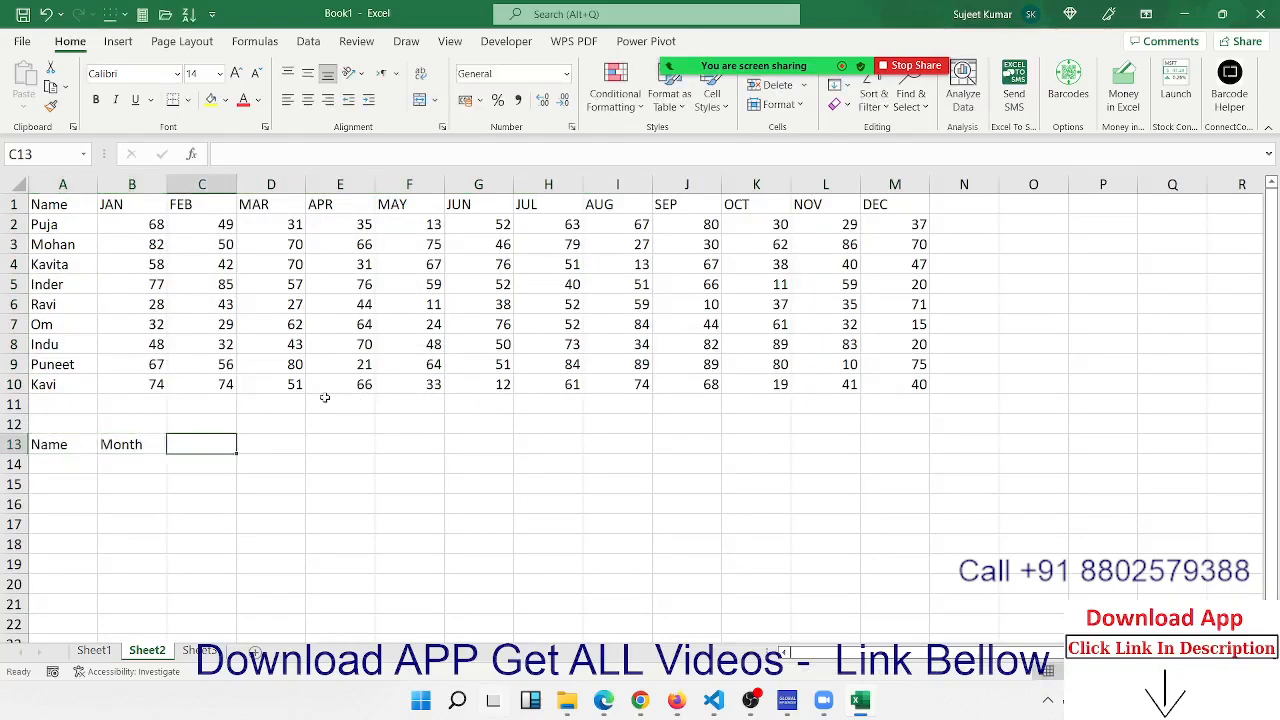
text(Qty)
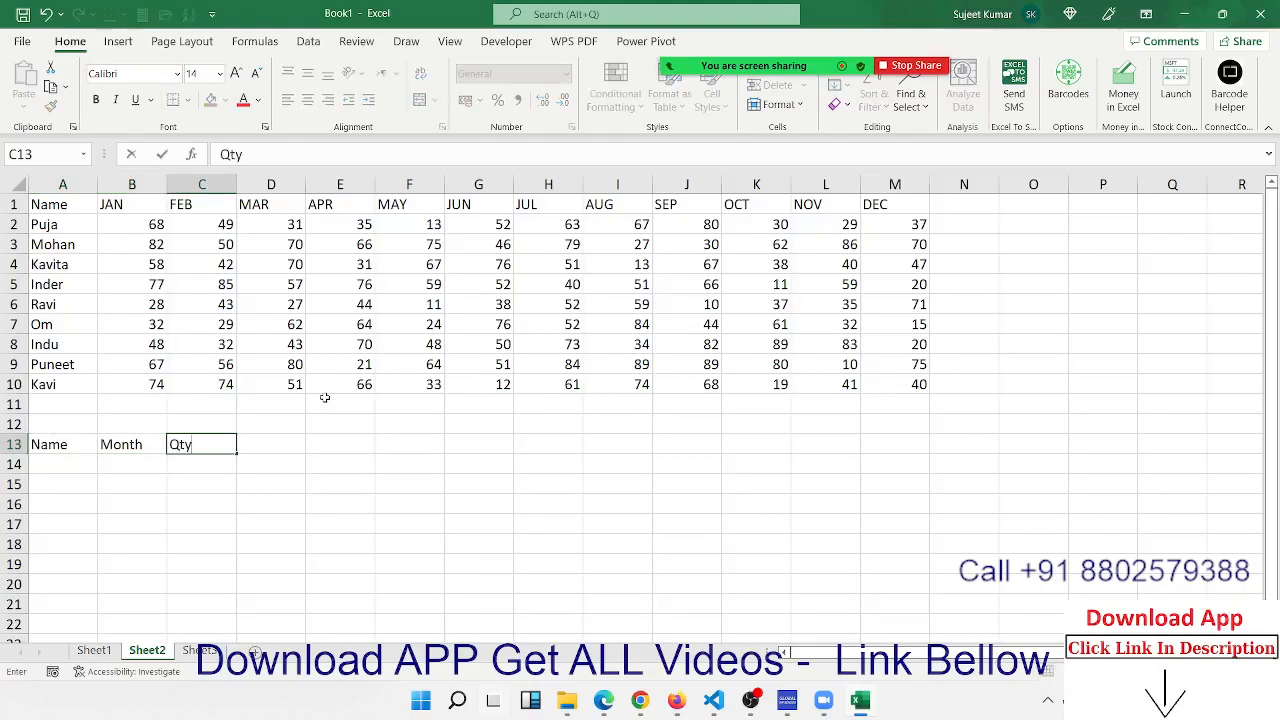
key(Return)
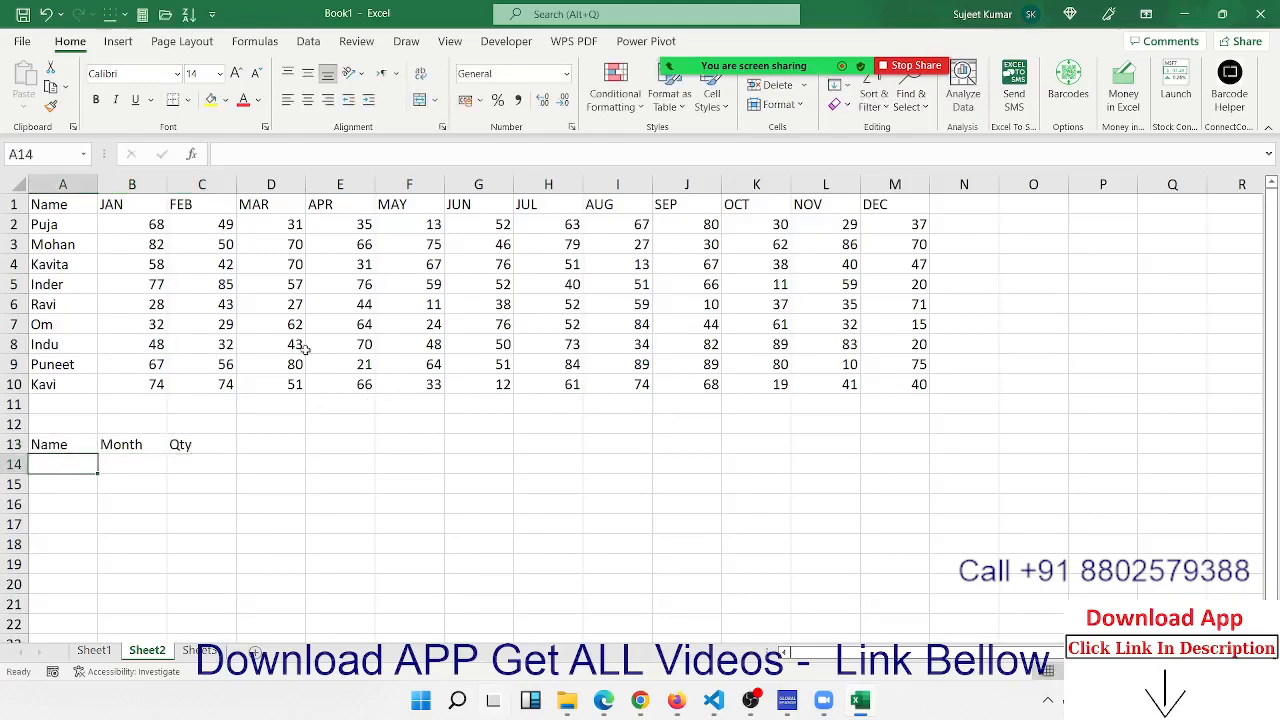
Copy the name list from A2:A10 into the Name column starting at A14
click(115, 232)
click(73, 225)
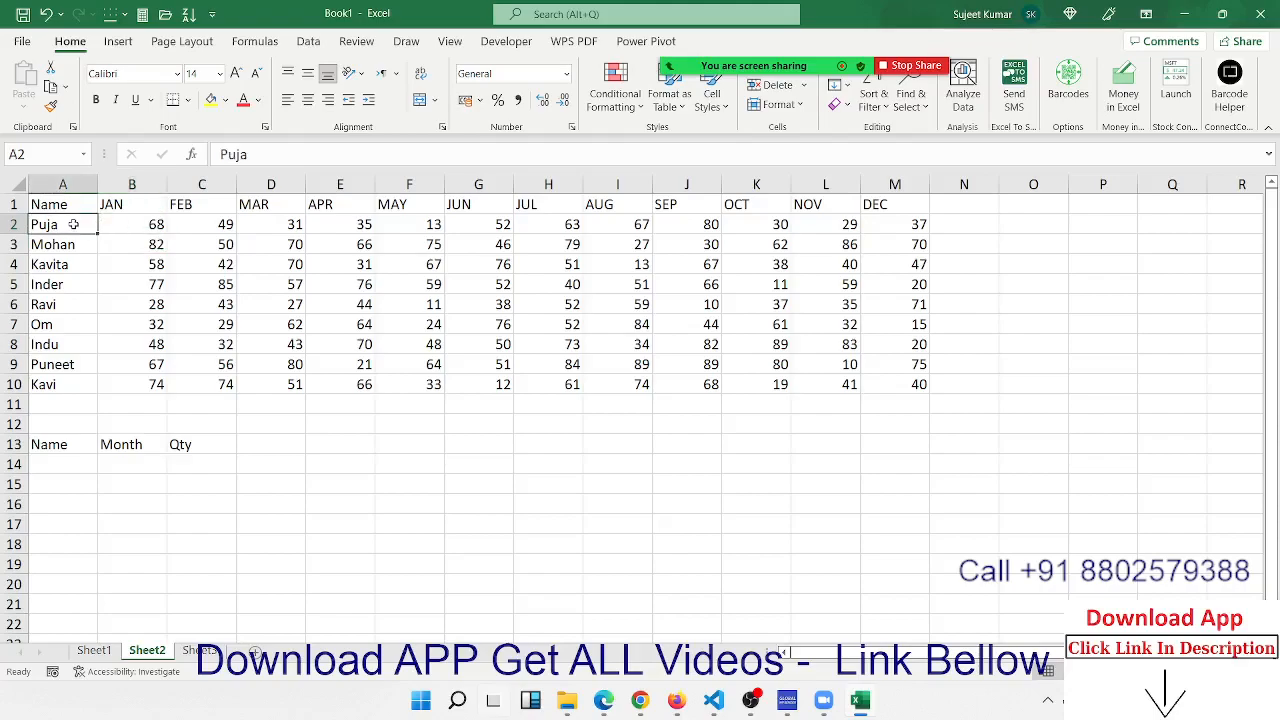
drag(73, 225, 60, 385)
key(ctrl+c)
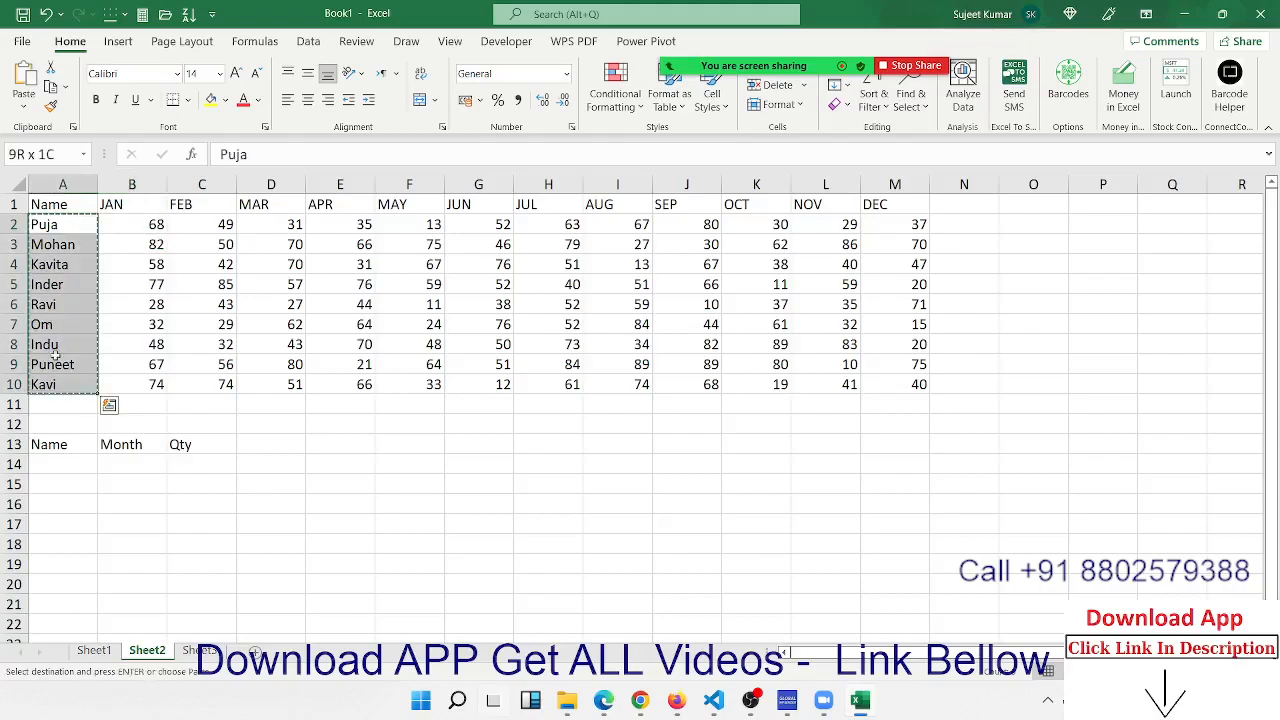
click(35, 467)
key(ctrl+v)
Copy the JAN header into the Month column for all rows B14:B22
click(114, 205)
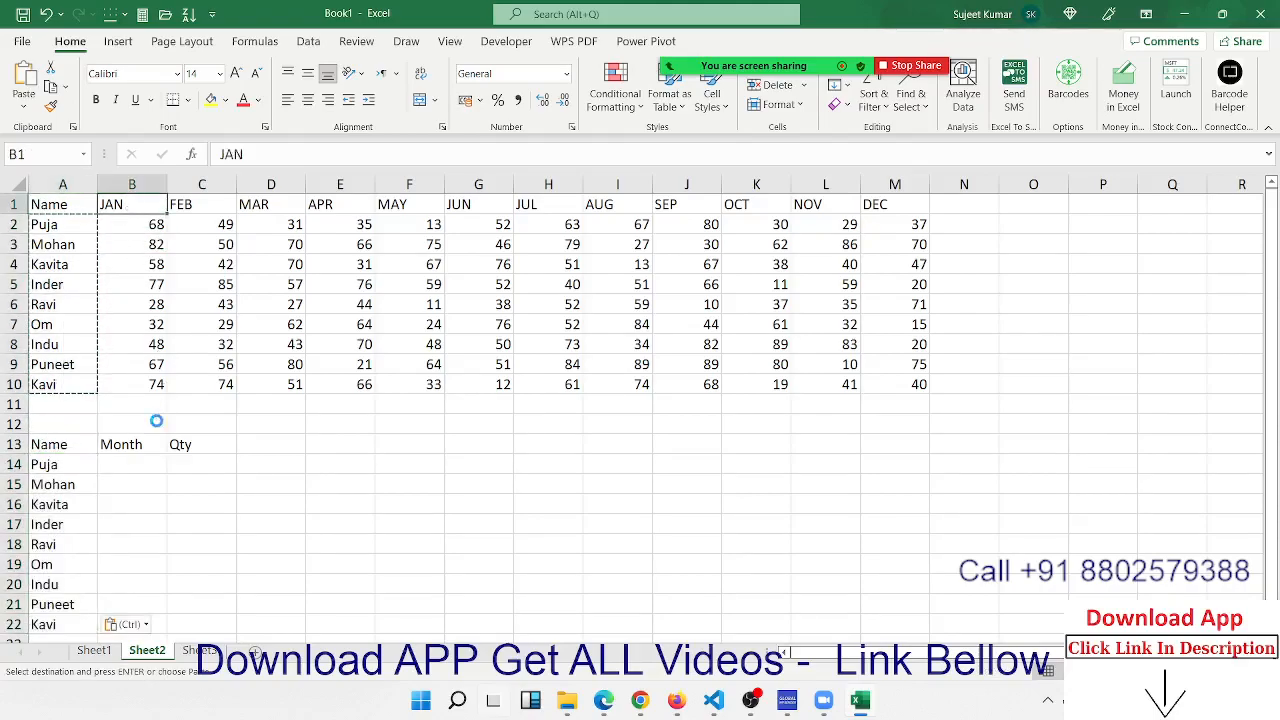
key(ctrl+c)
drag(136, 460, 128, 622)
key(ctrl+v)
Copy the January values from B2:B10 into the Qty column starting at C14
click(143, 226)
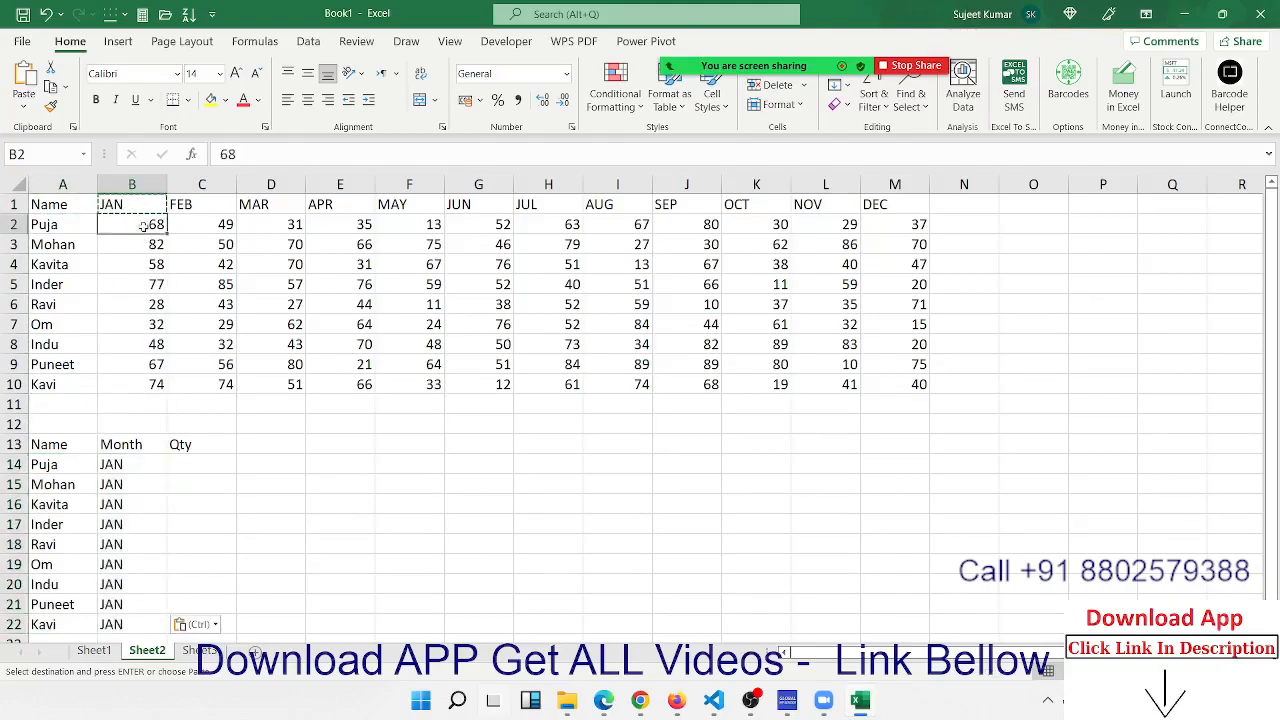
drag(143, 226, 140, 390)
key(ctrl+c)
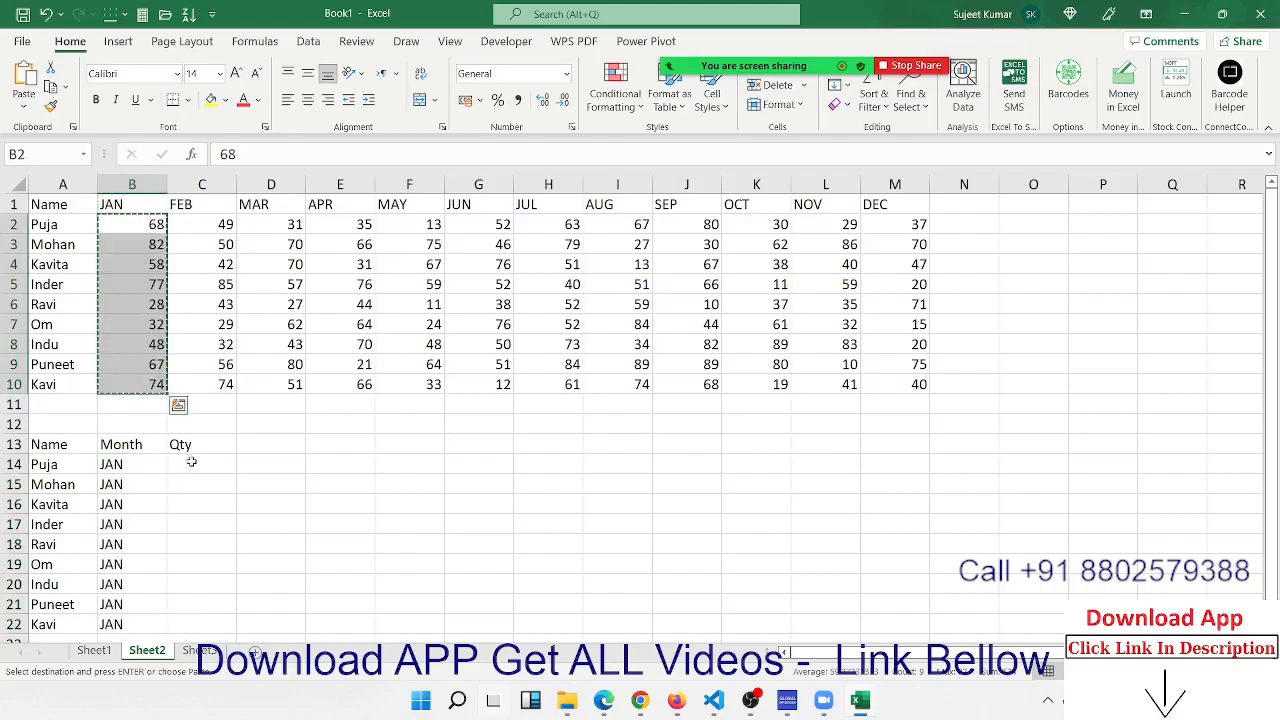
click(191, 461)
key(ctrl+v)
scroll(190, 450, down, 3)
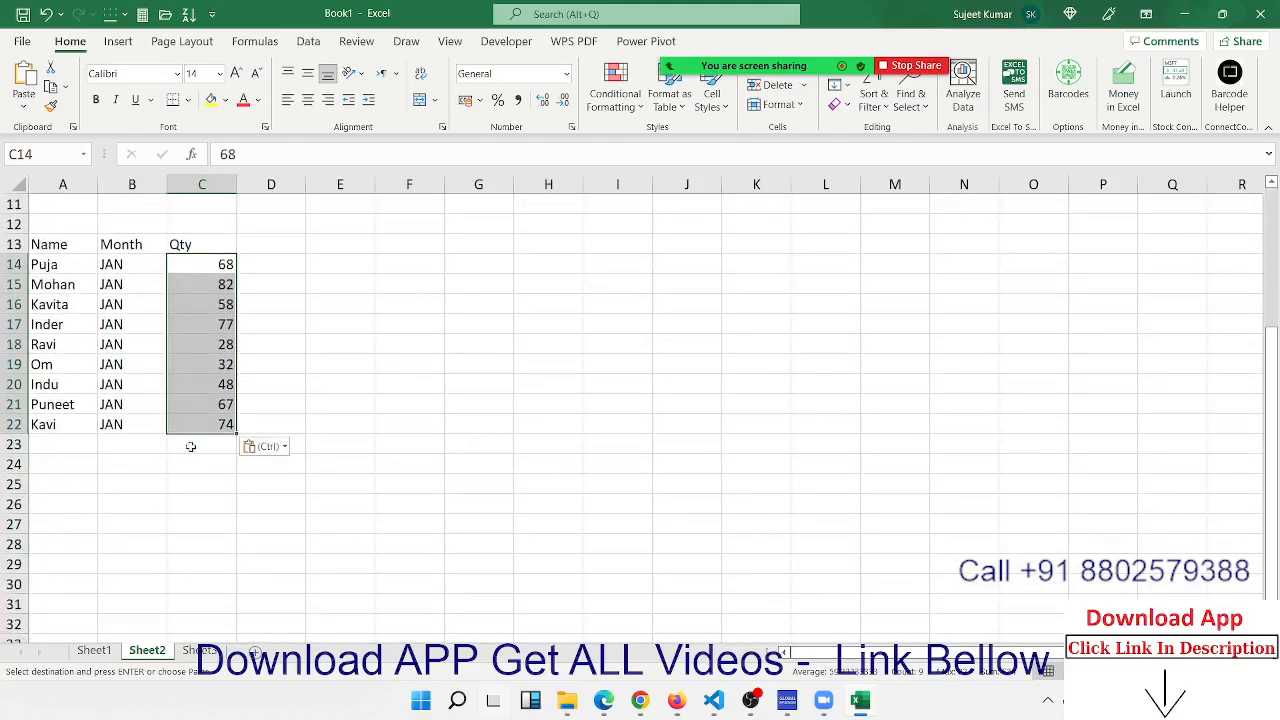
drag(226, 424, 46, 289)
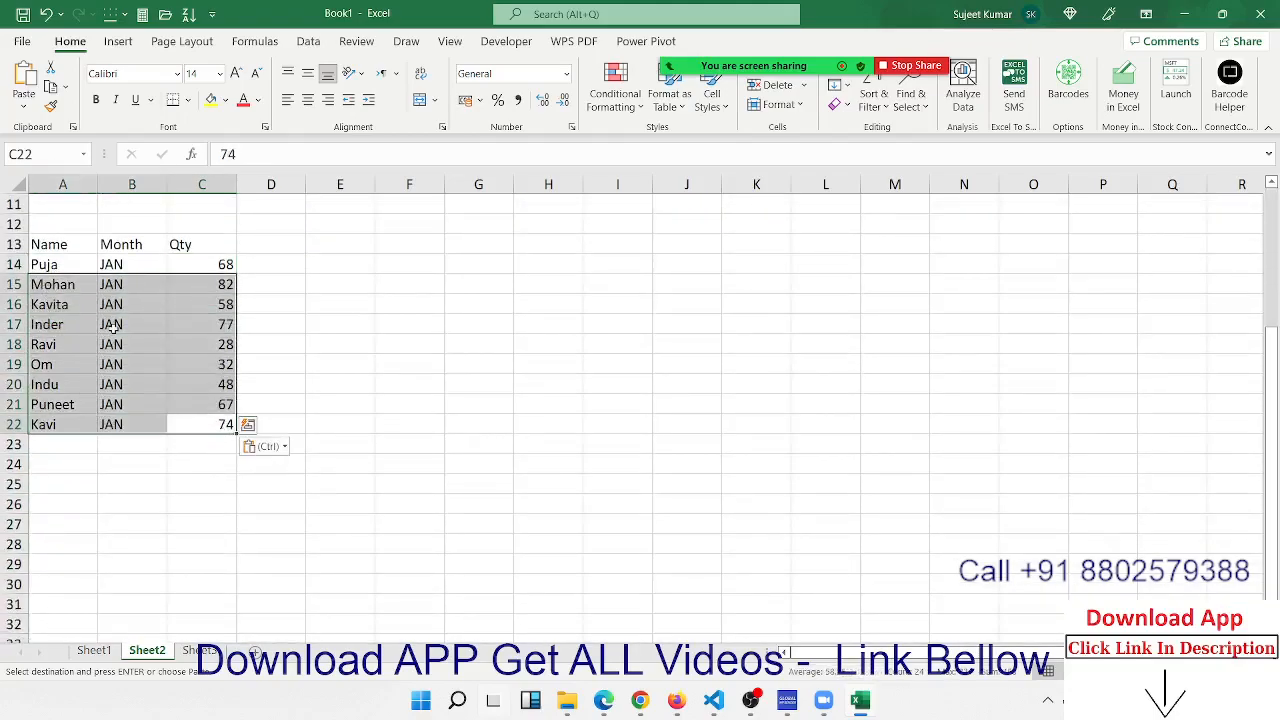
Copy the name list from A2:A10 again and paste it below the January block, starting at A23
scroll(113, 329, up, 3)
scroll(113, 329, up, 1)
drag(71, 224, 66, 384)
scroll(62, 390, down, 3)
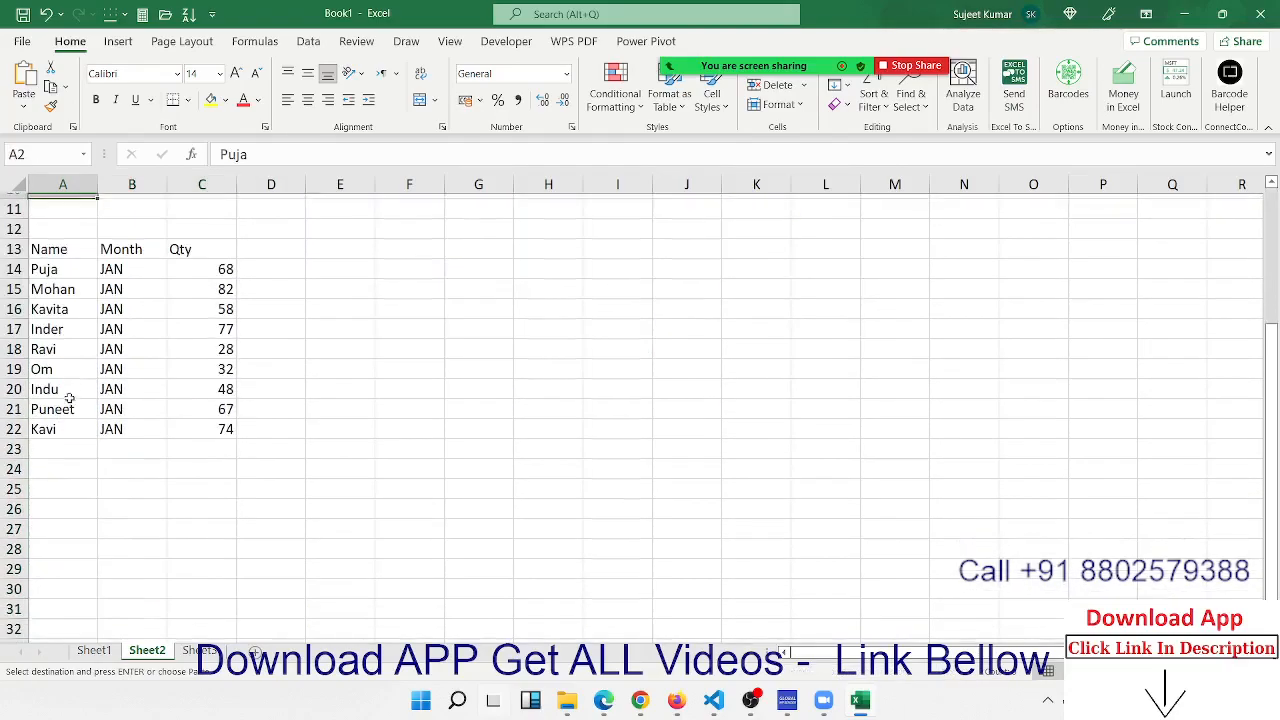
click(58, 435)
key(ctrl+v)
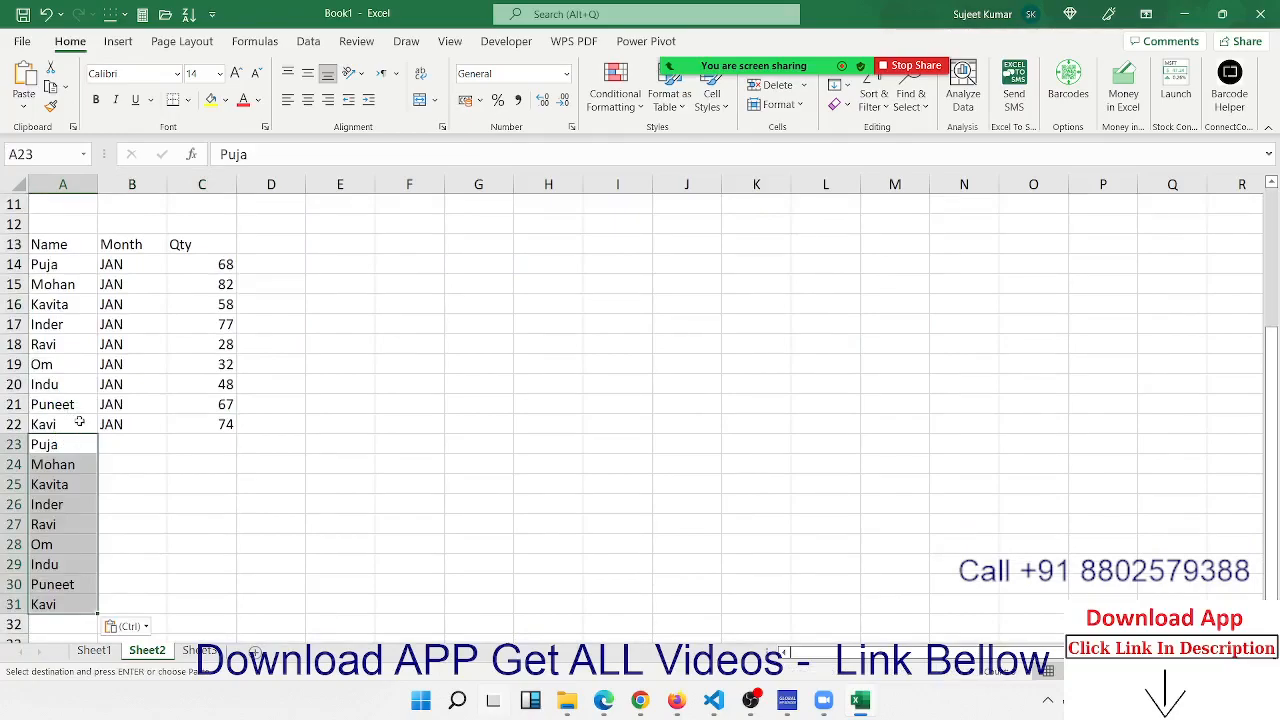
Copy the FEB header from C1 into the Month column for rows B23:B31
scroll(79, 422, up, 3)
click(178, 204)
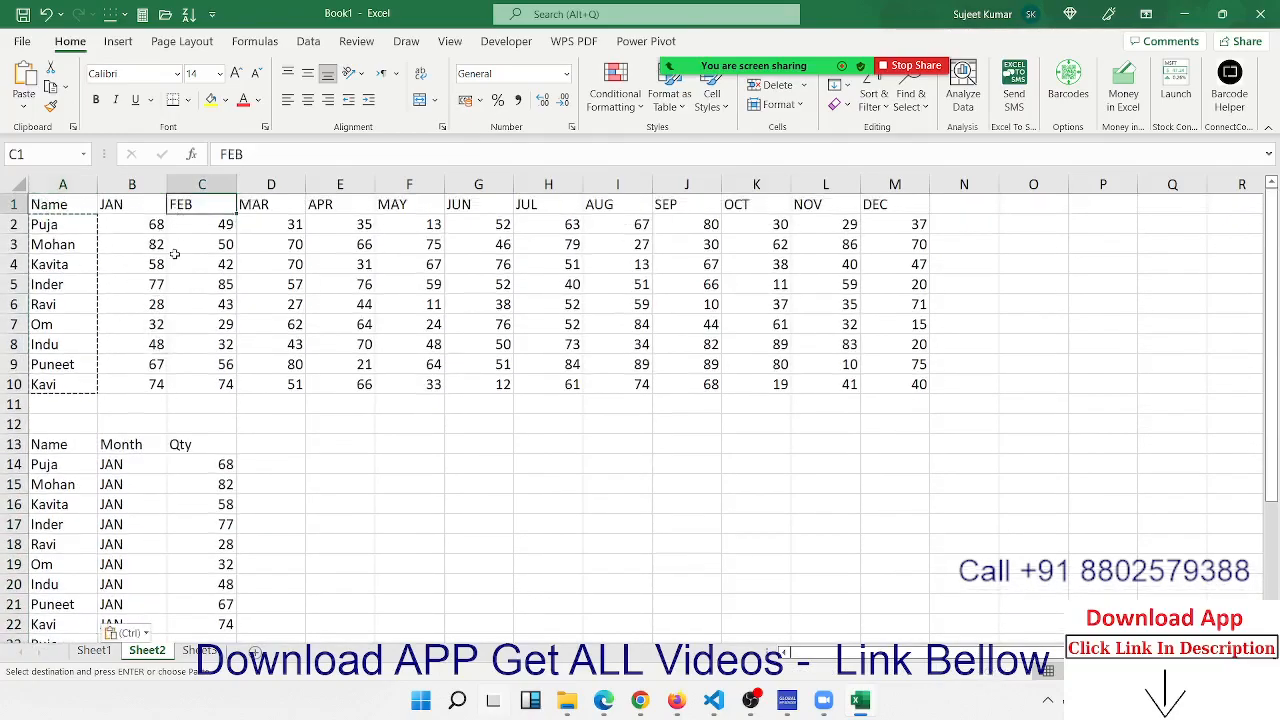
scroll(174, 300, down, 7)
click(133, 252)
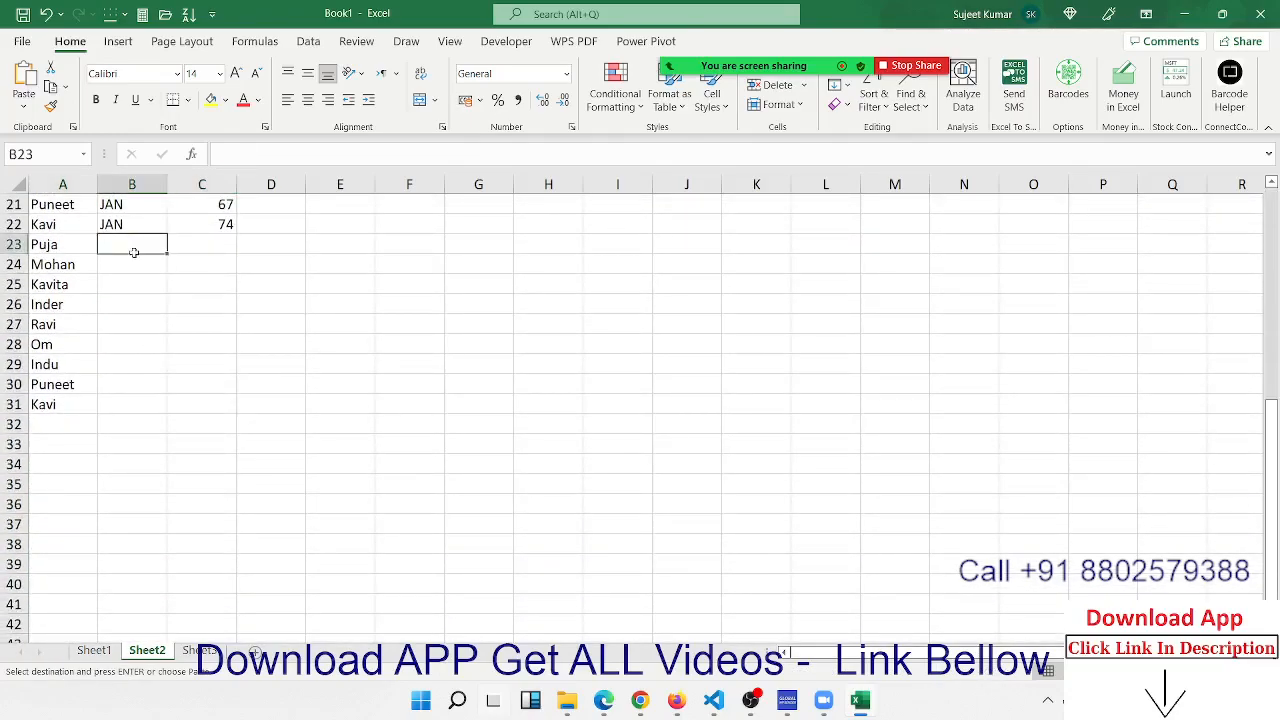
drag(133, 252, 137, 403)
key(ctrl+v)
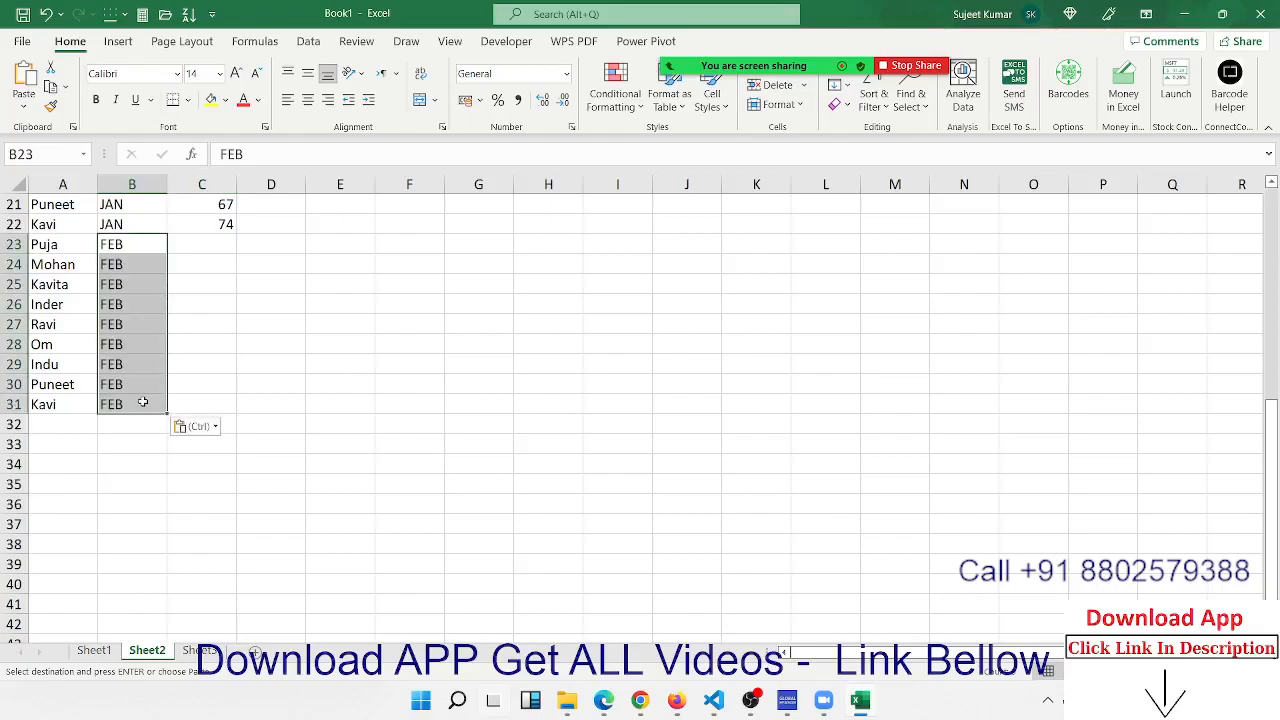
Undo all manual restructuring below the table, including the pasted names, months and quantities and the headers in row 13
key(ctrl+z)
key(ctrl+z)
key(ctrl+z)
key(ctrl+z)
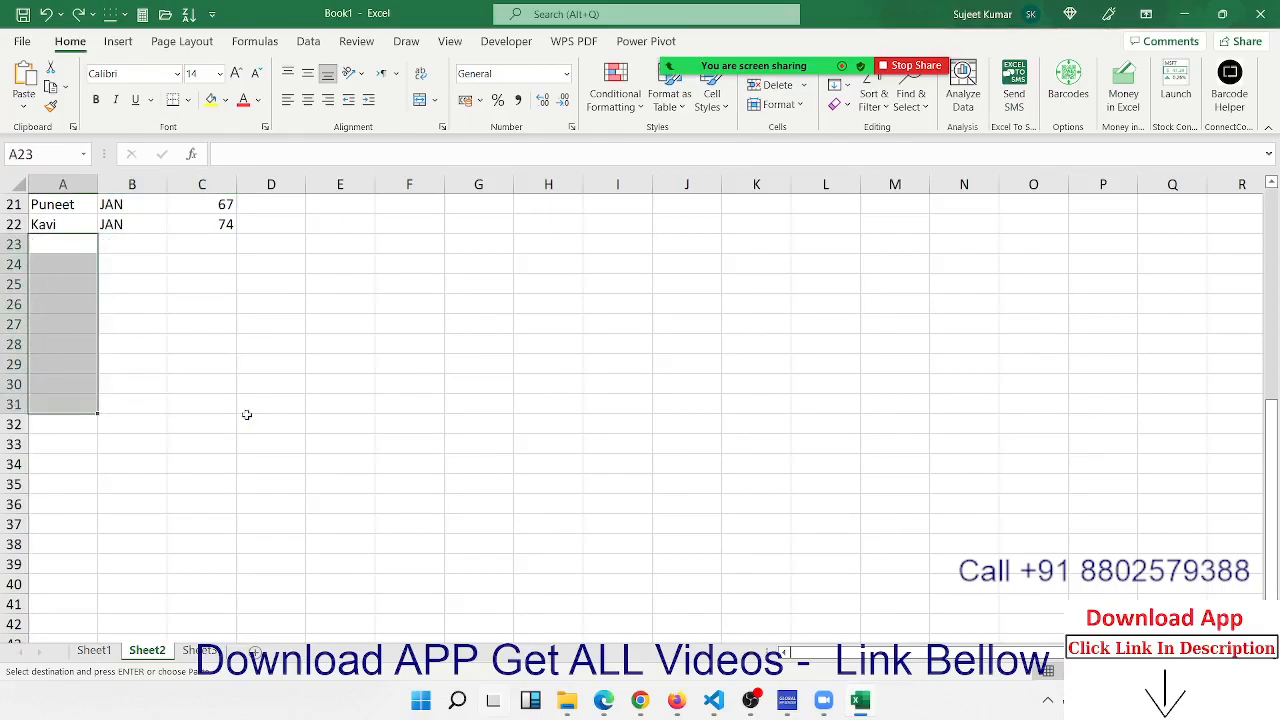
key(ctrl+z)
key(ctrl+z)
key(ctrl+z)
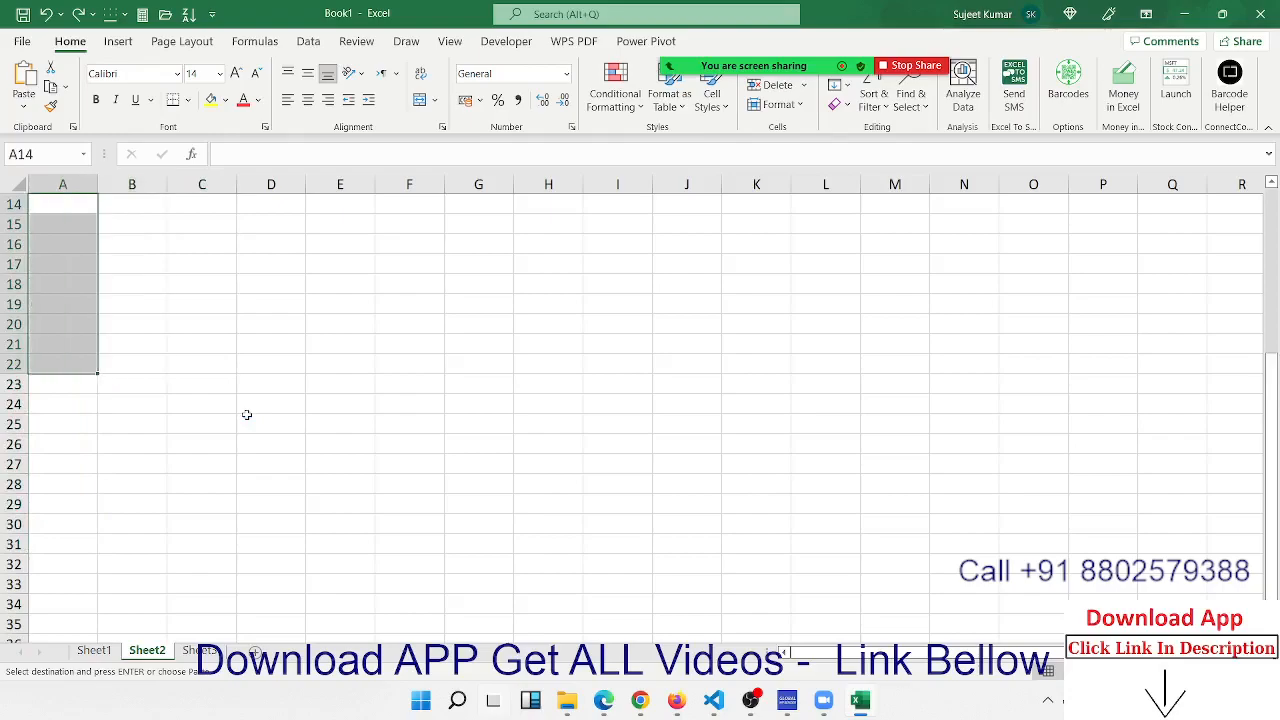
key(ctrl+z)
key(ctrl+z)
key(ctrl+z)
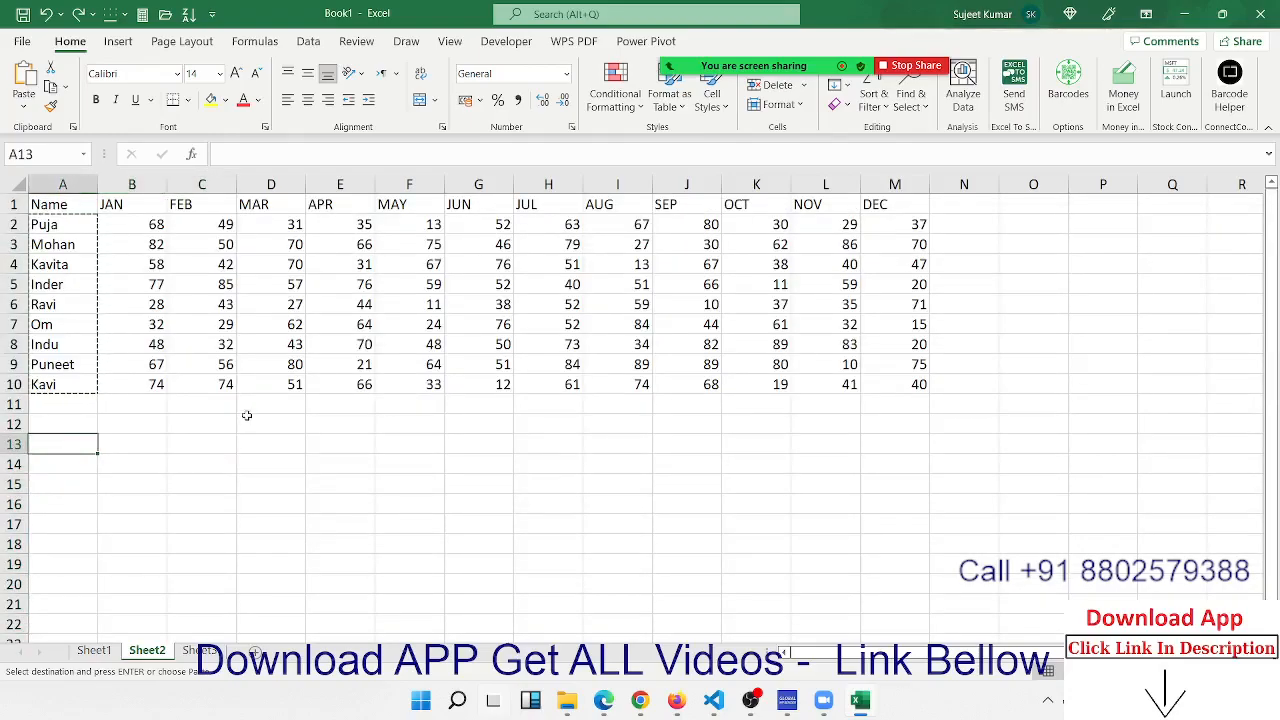
Load the range A1:M10 into the Power Query Editor as a table with headers
drag(44, 200, 900, 390)
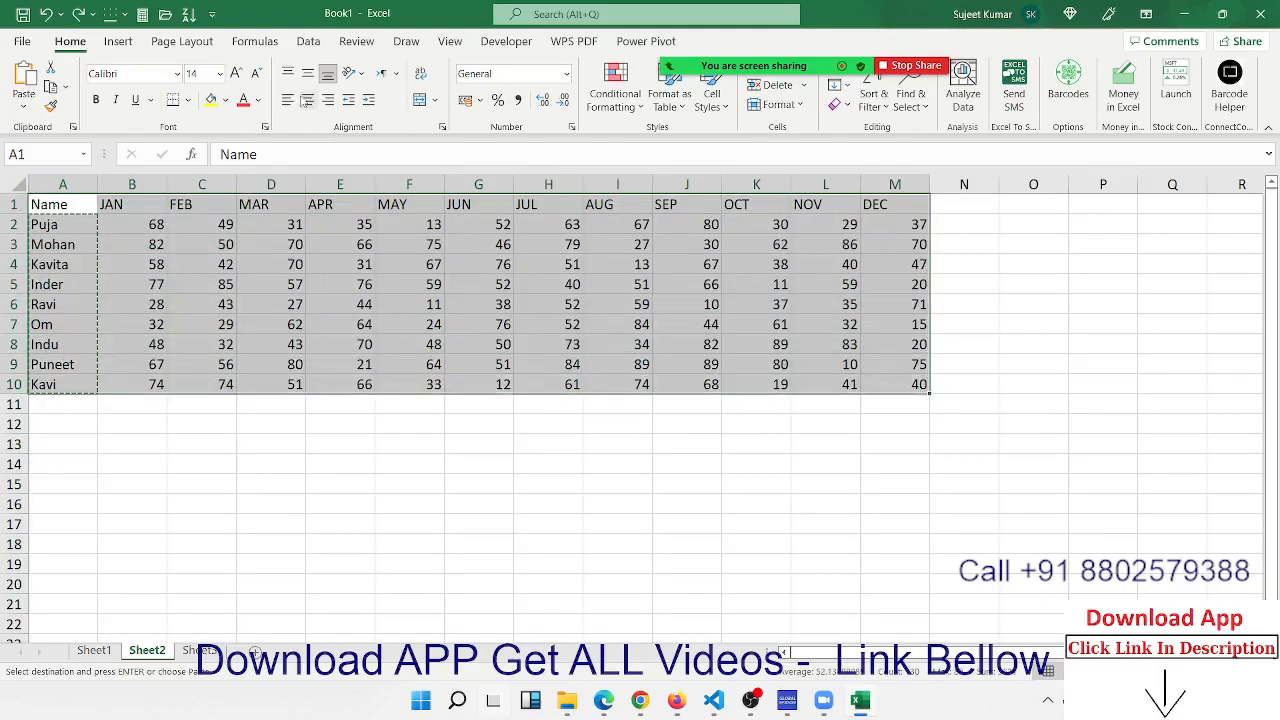
click(315, 43)
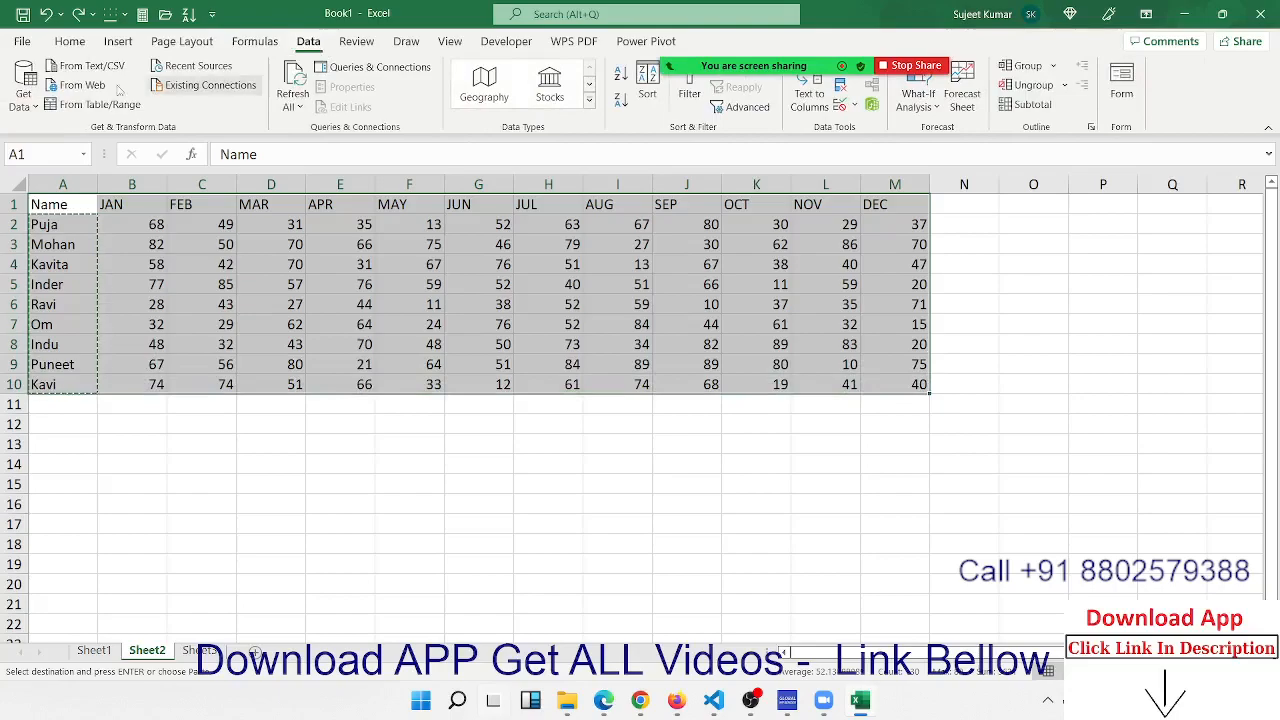
click(24, 100)
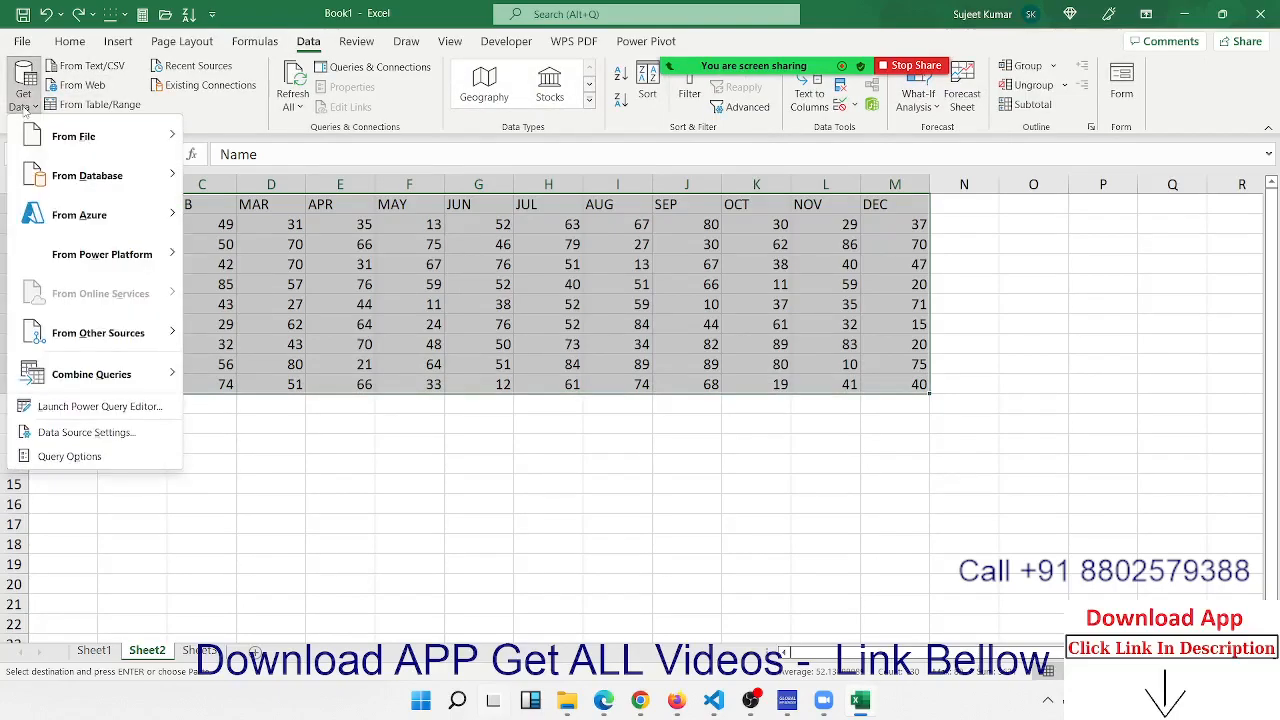
mouse_move(84, 334)
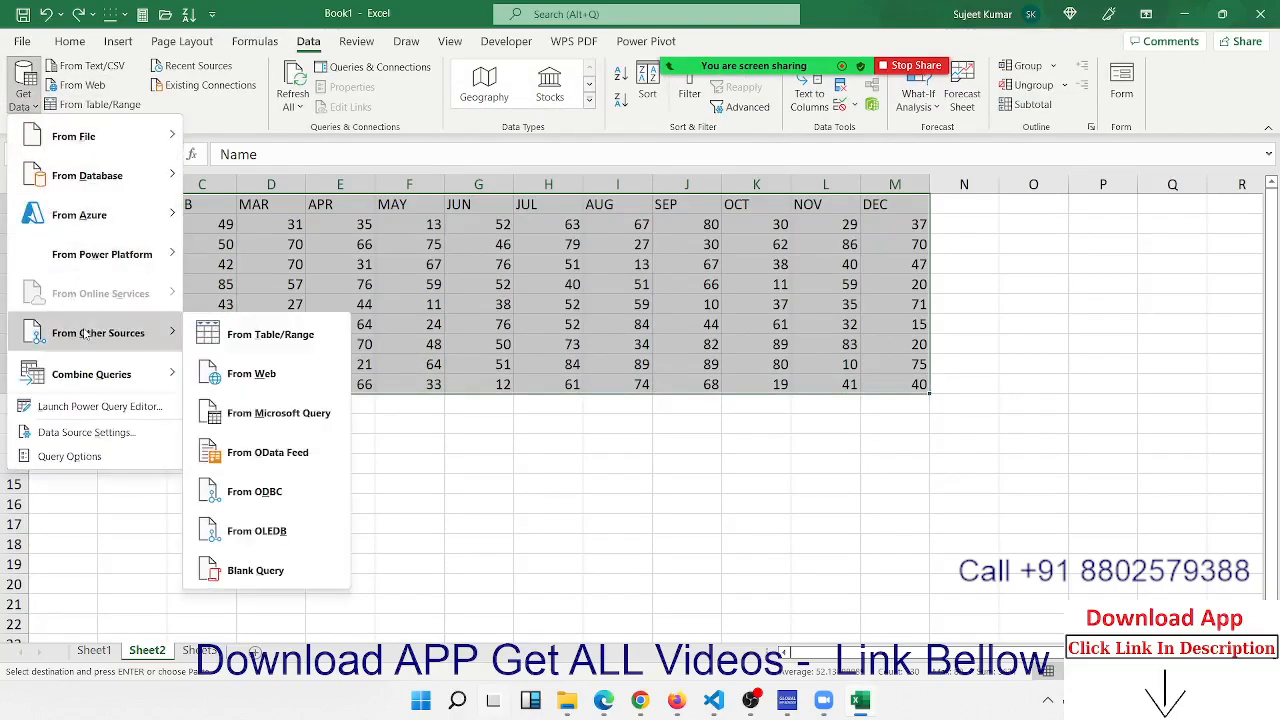
click(271, 338)
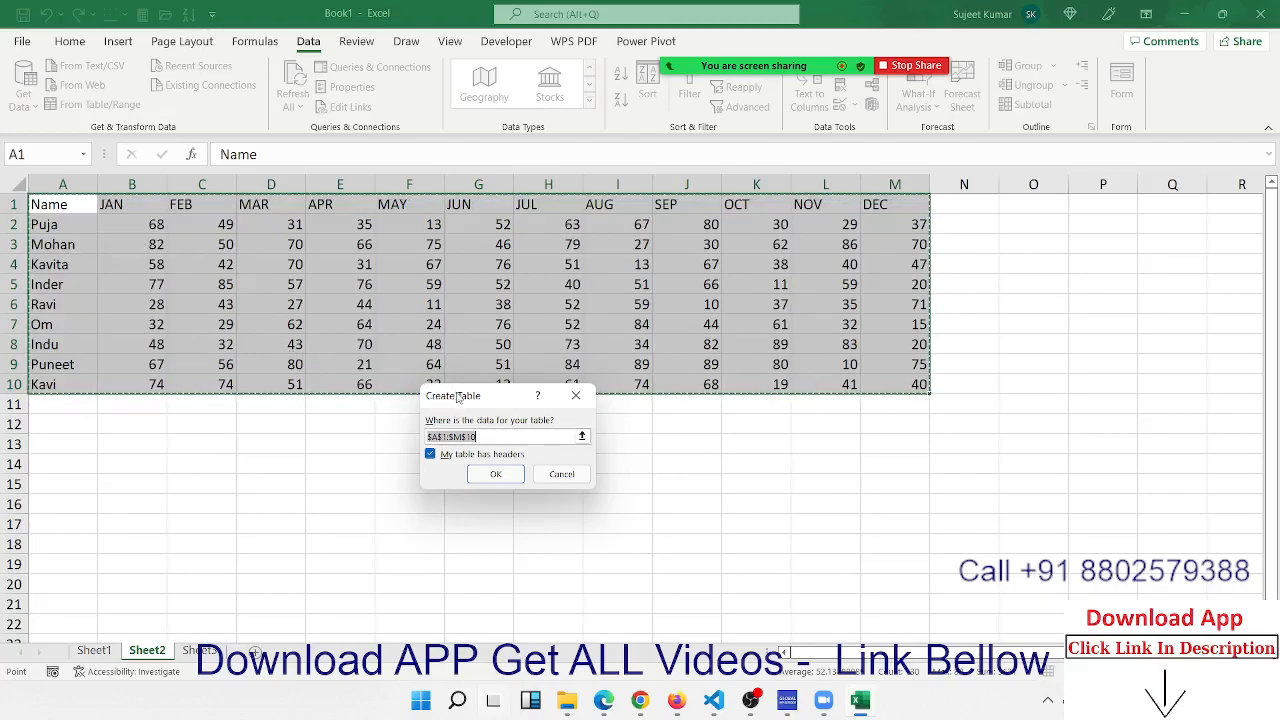
drag(458, 396, 277, 381)
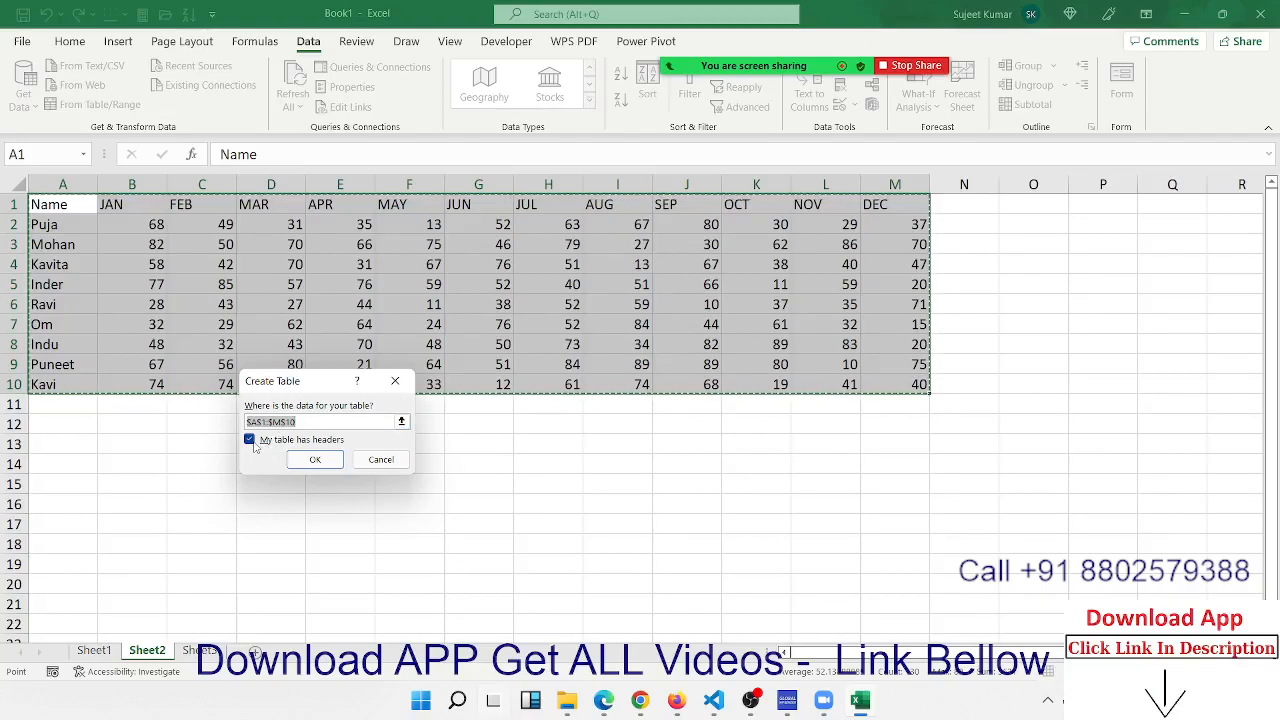
click(295, 460)
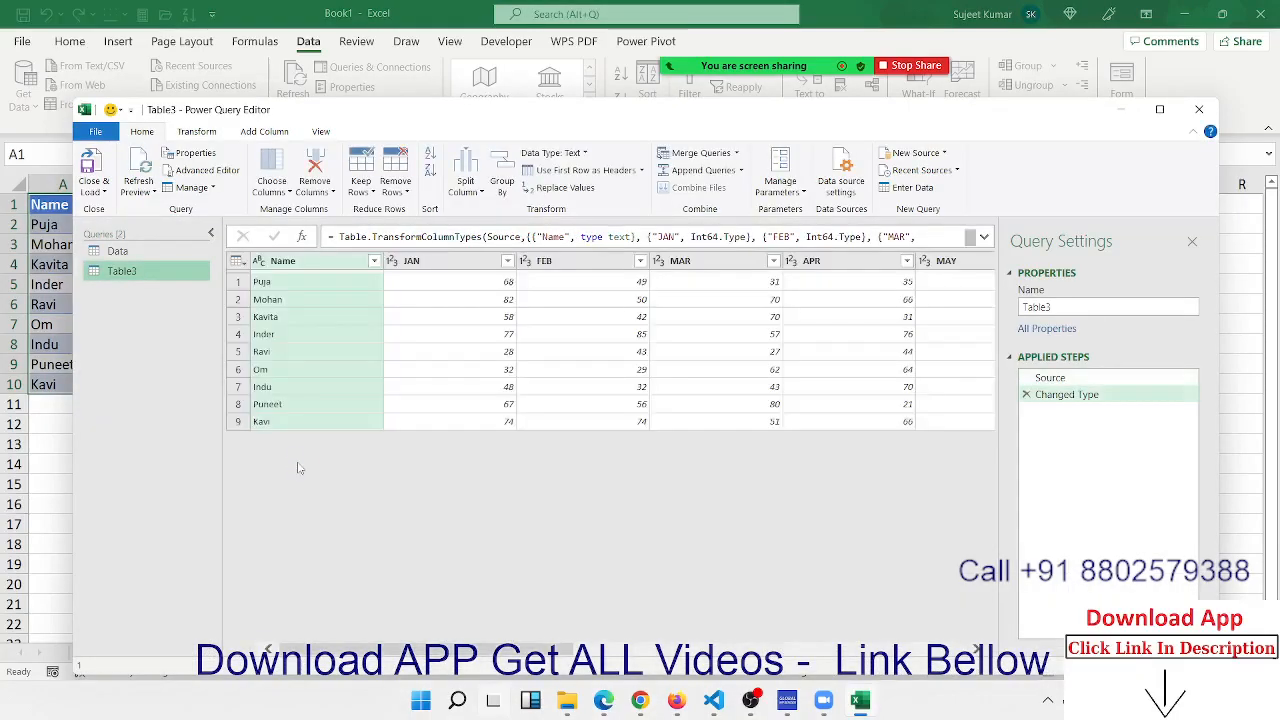
click(473, 336)
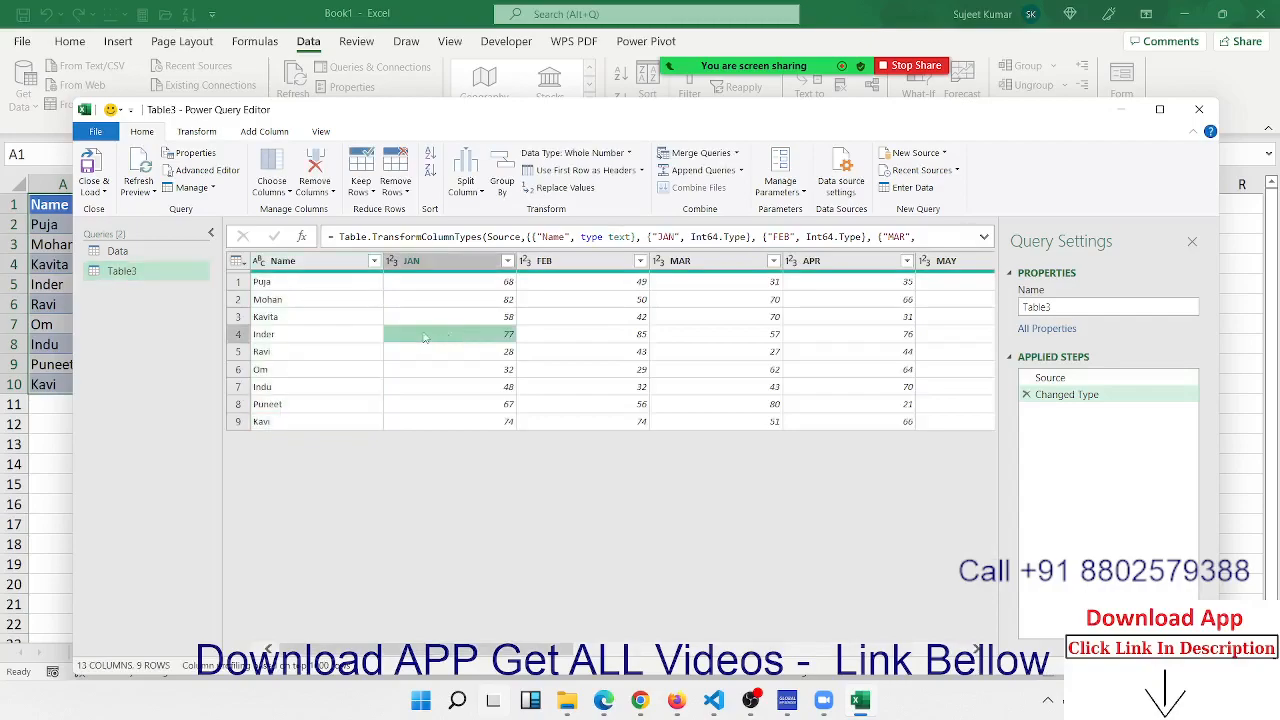
Unpivot the month columns JAN through DEC, keeping Name as the row identifier
click(311, 262)
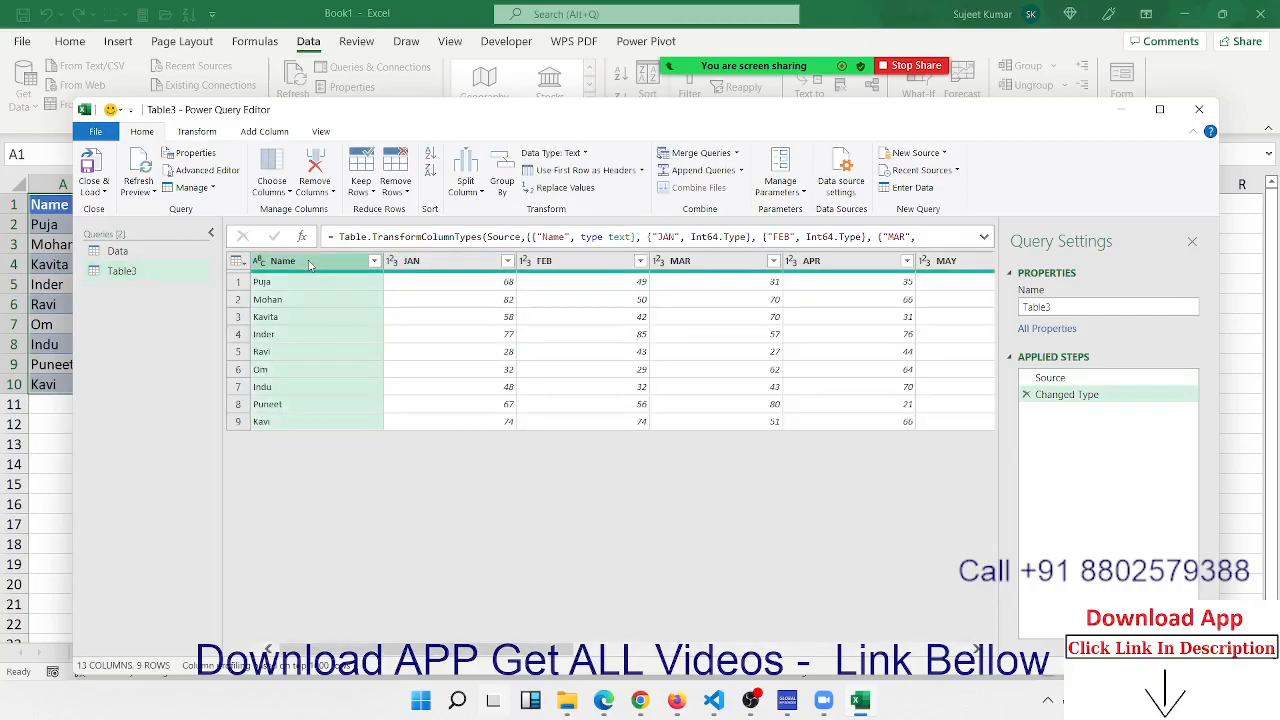
click(428, 265)
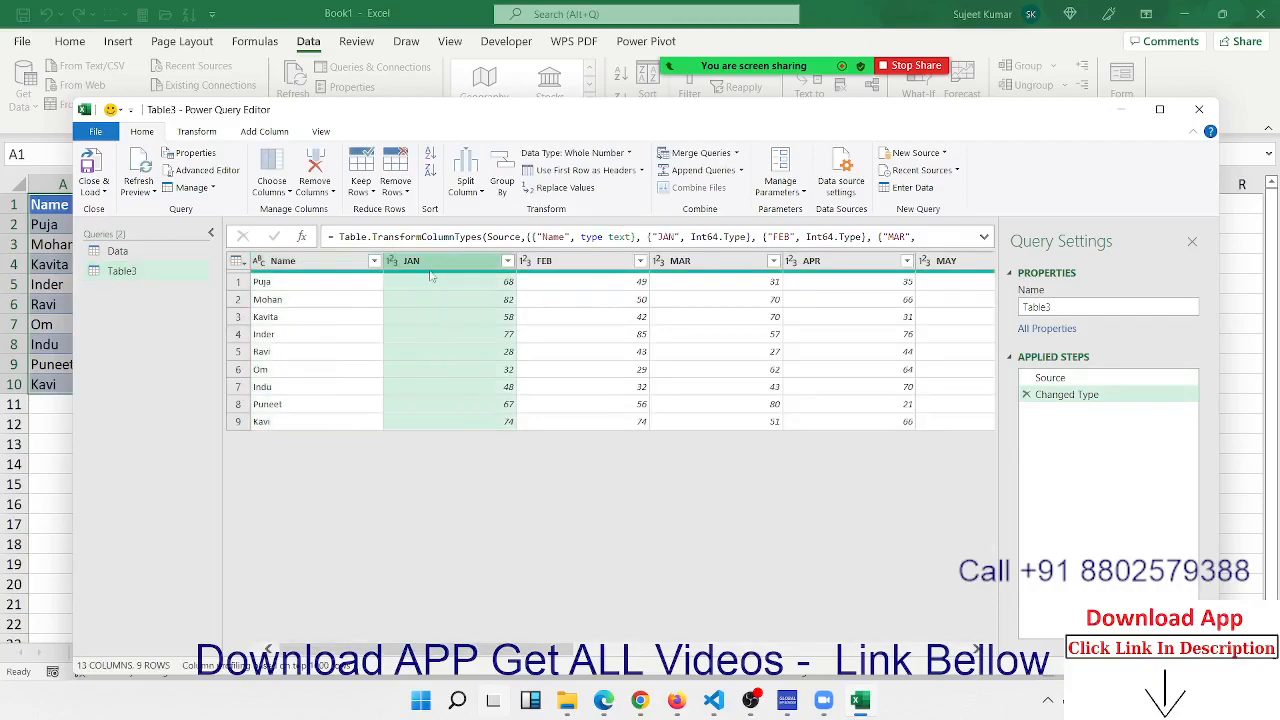
mouse_move(431, 274)
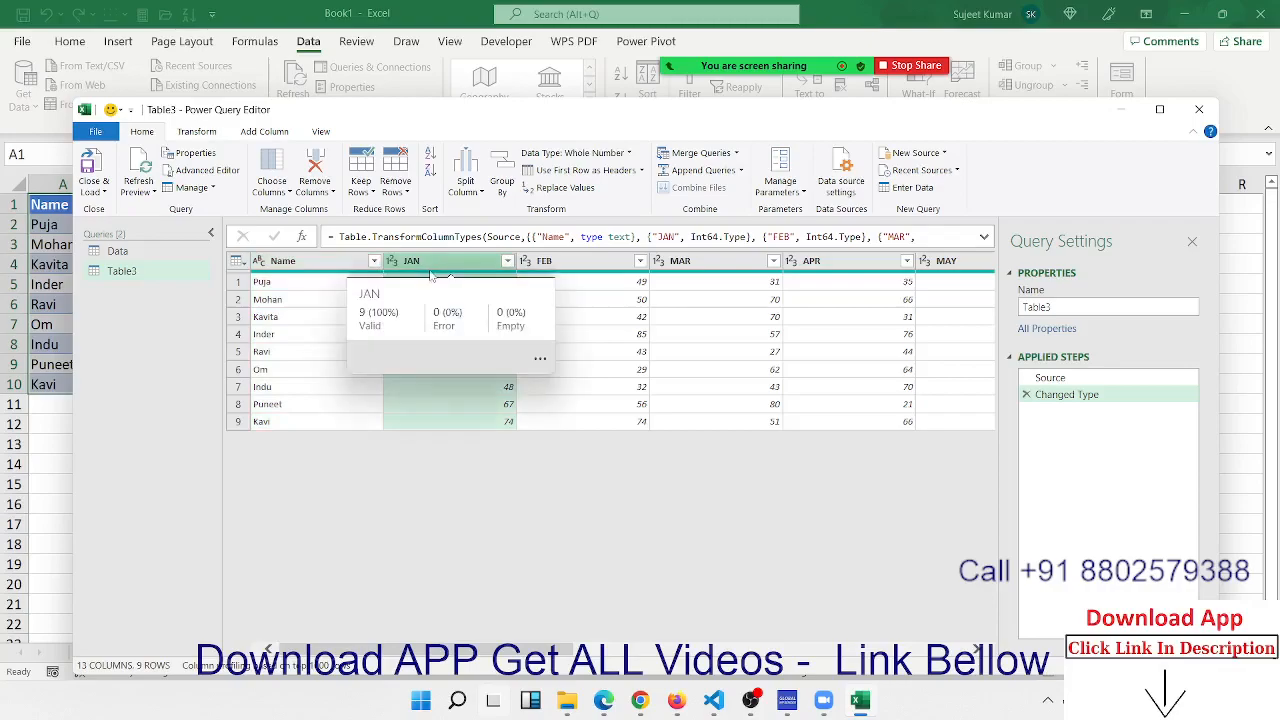
drag(568, 649, 960, 649)
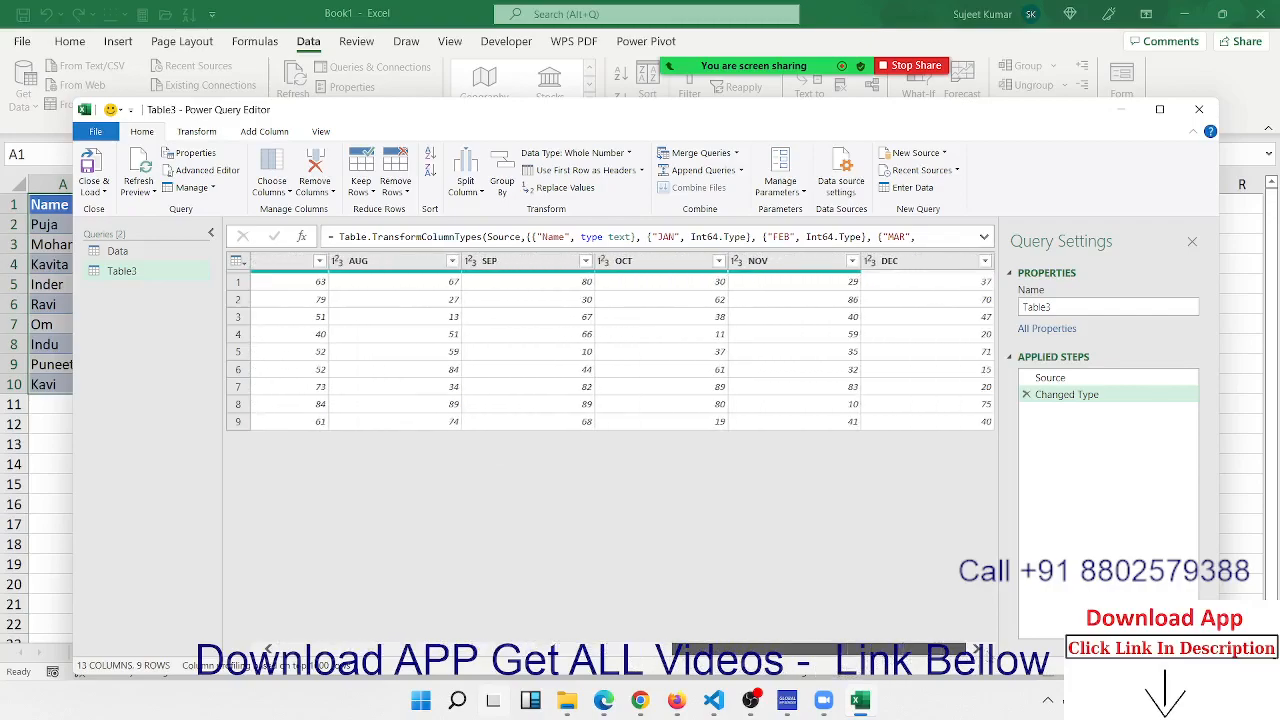
shift+click(928, 272)
drag(857, 652, 396, 656)
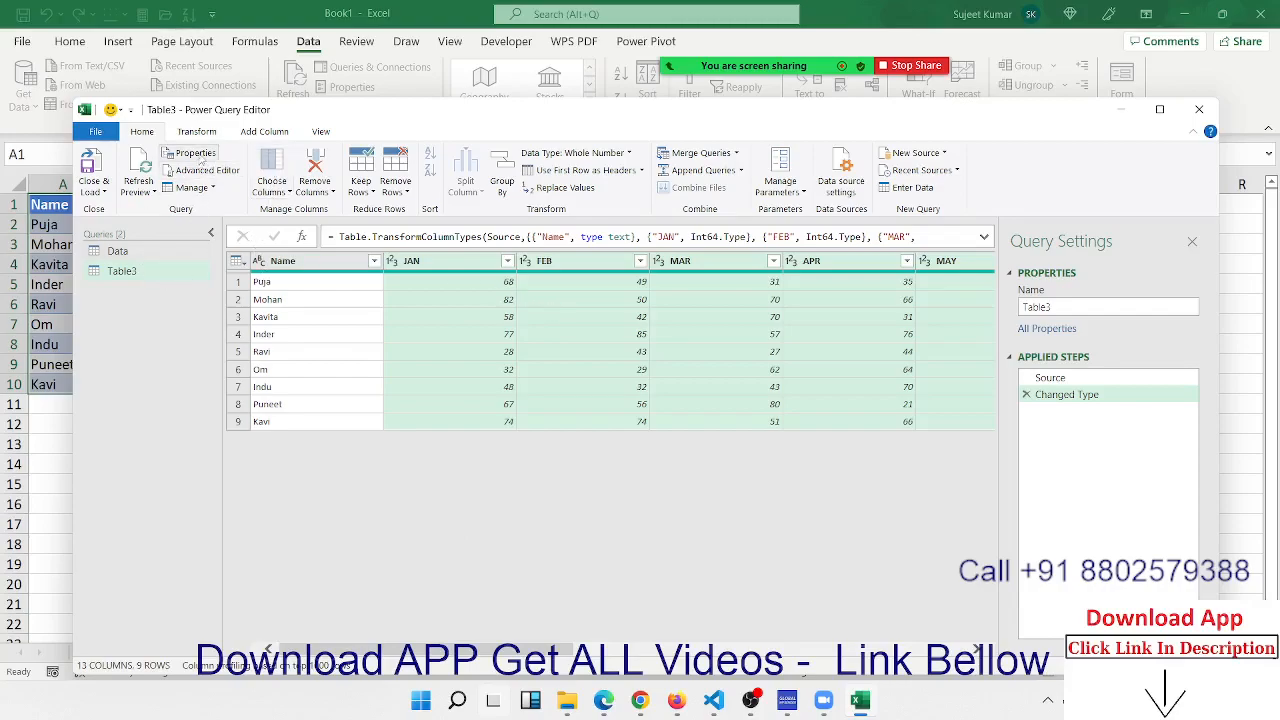
click(201, 134)
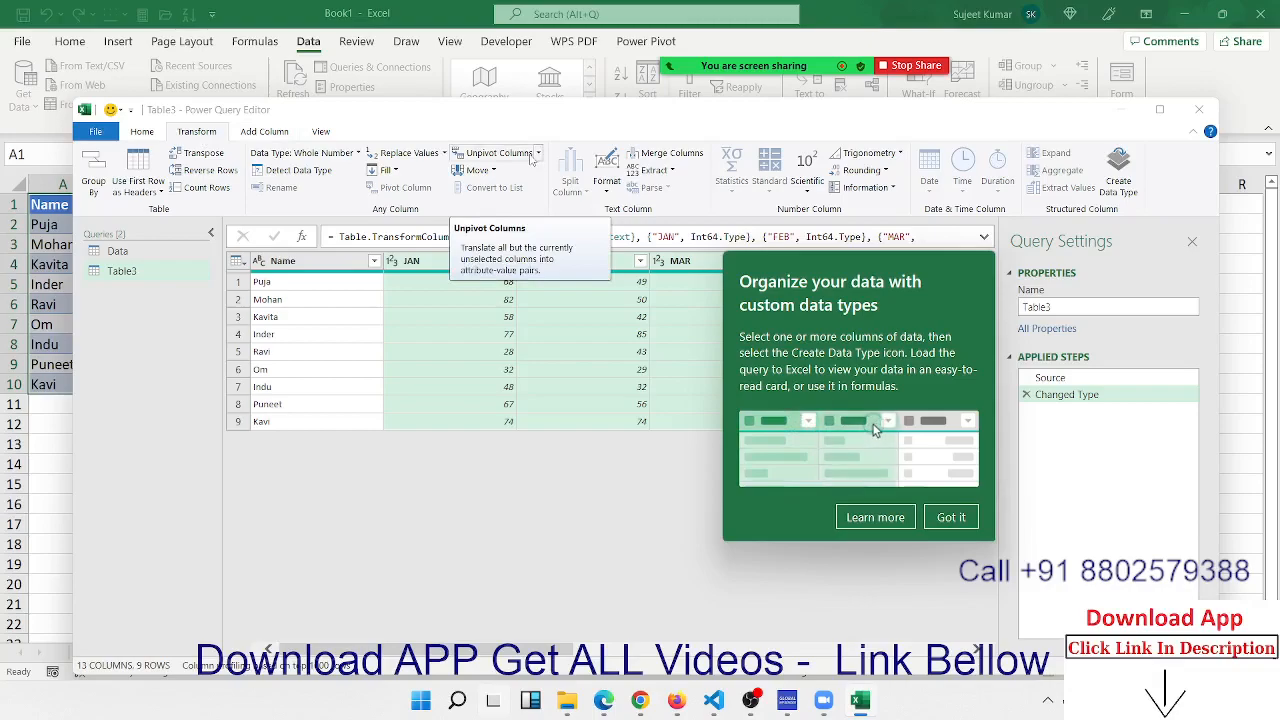
click(531, 157)
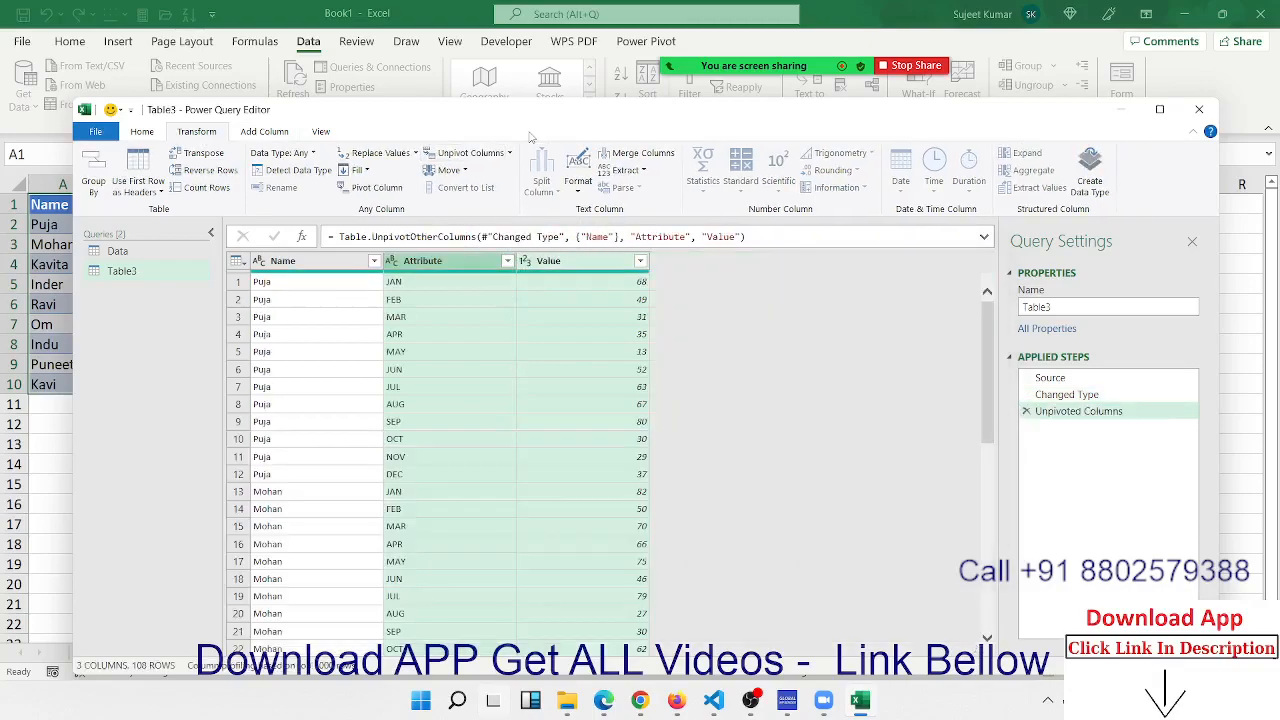
Examine the unpivoted rows across the Name, Attribute and Value columns
click(445, 316)
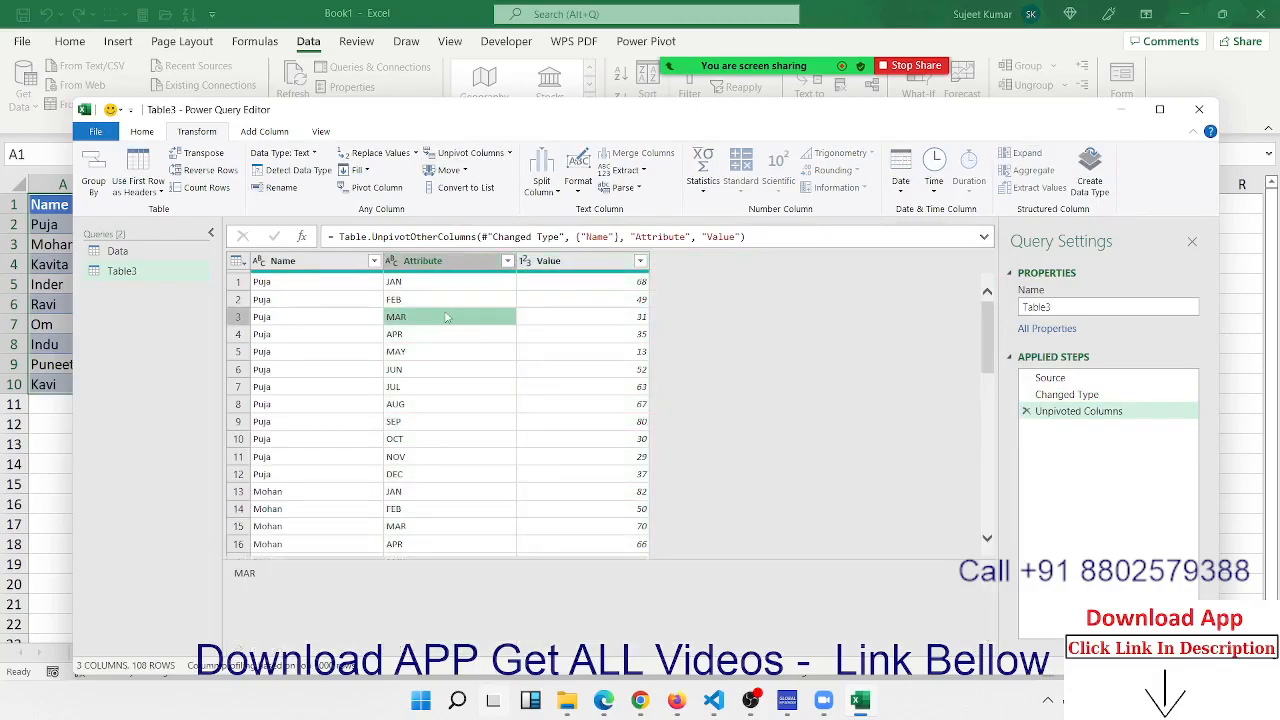
scroll(450, 370, down, 10)
scroll(450, 370, up, 10)
click(308, 300)
click(438, 299)
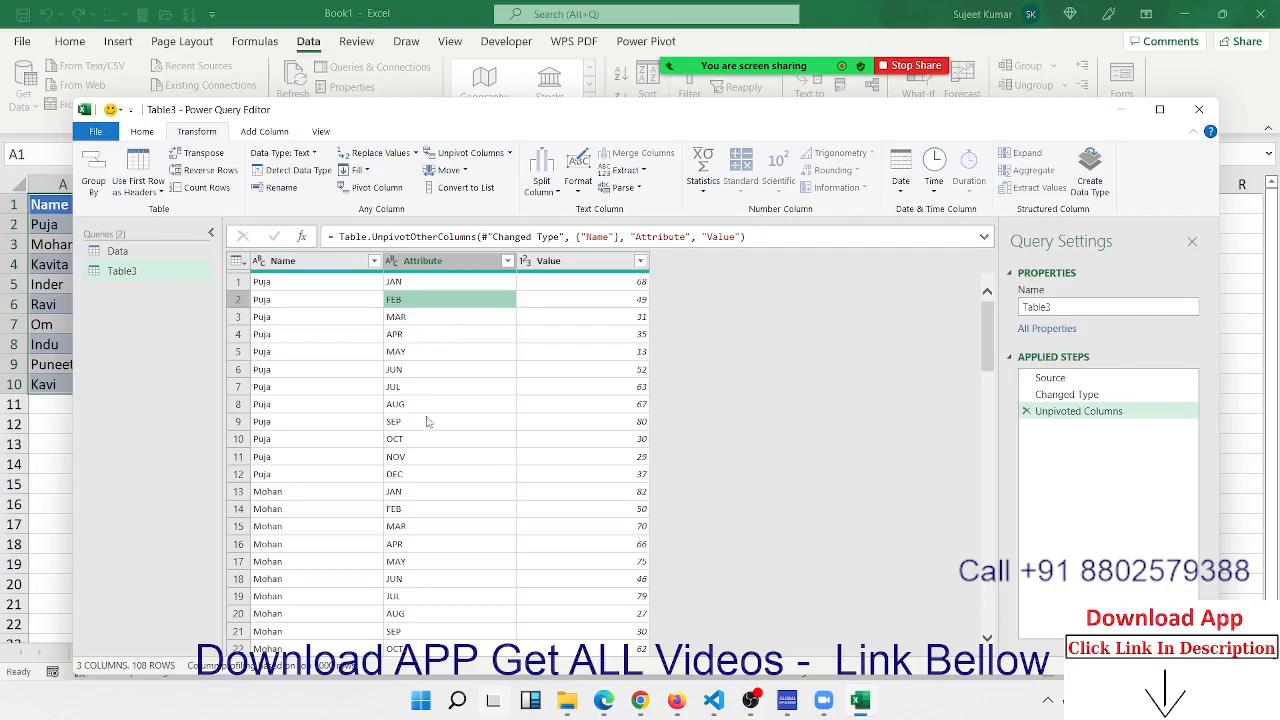
click(594, 341)
scroll(594, 341, down, 19)
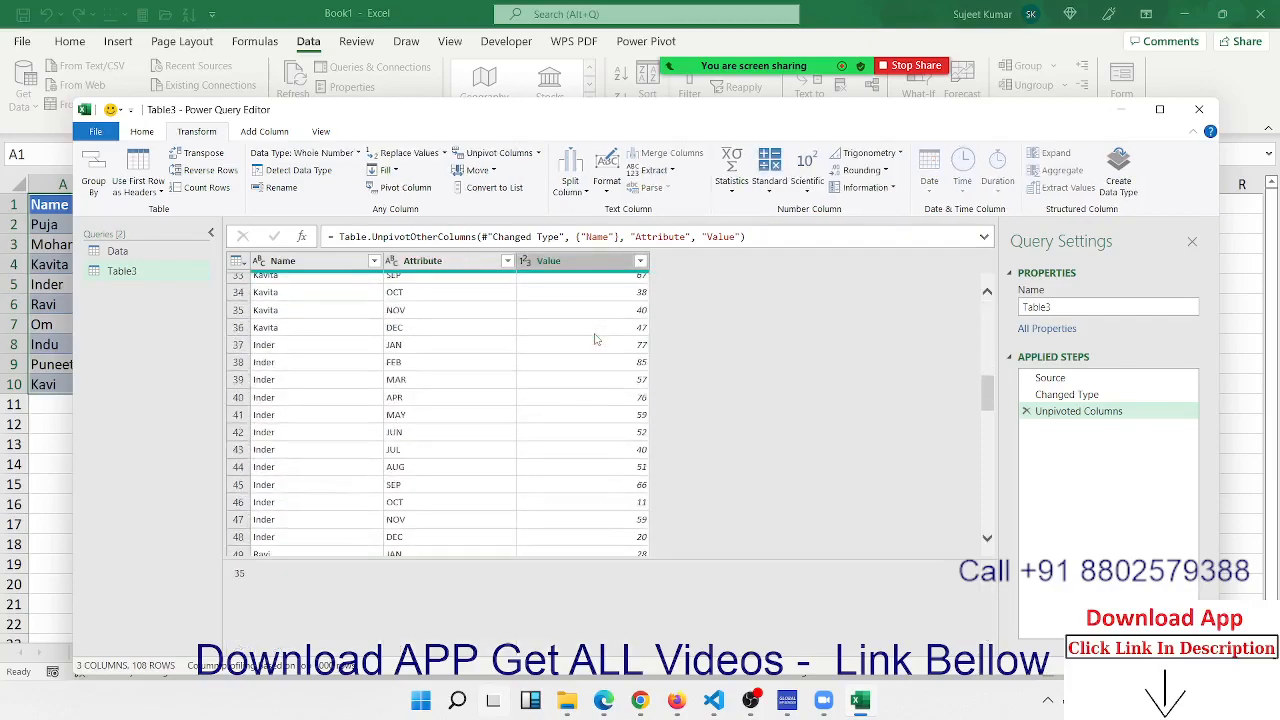
scroll(580, 330, up, 19)
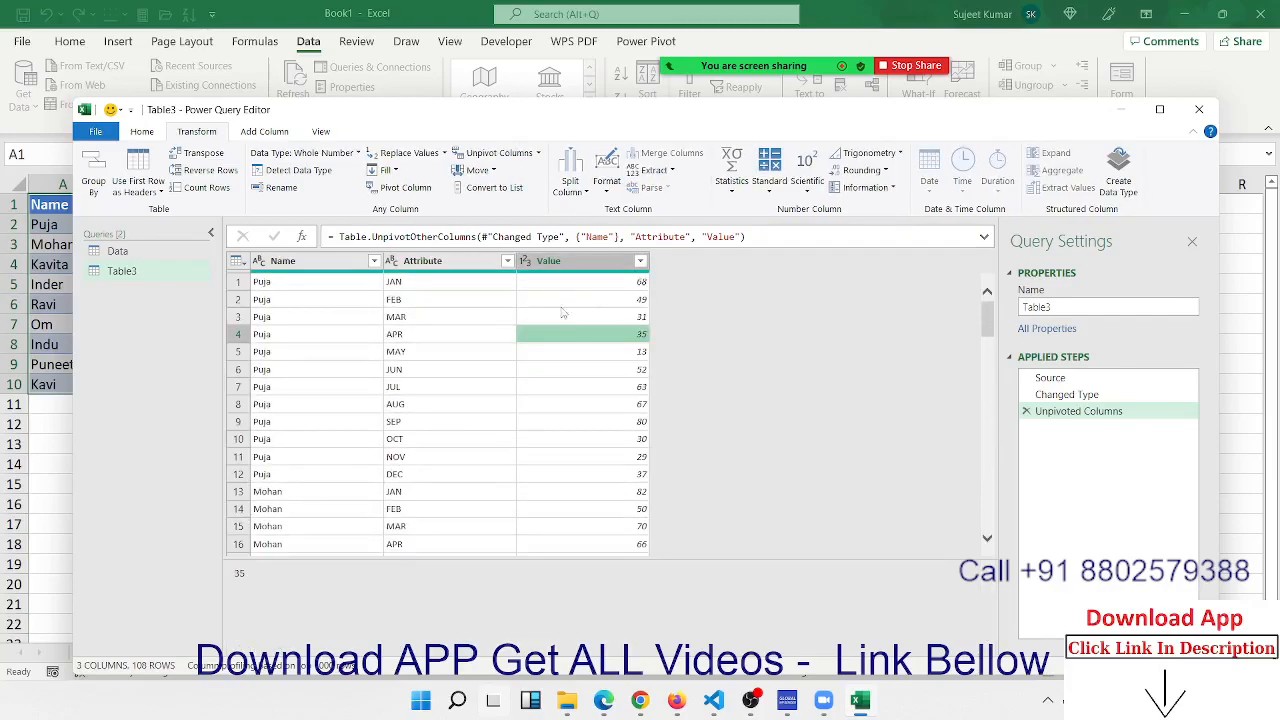
Rename the Attribute column to Month and the Value column to Qty
click(445, 262)
double_click(445, 262)
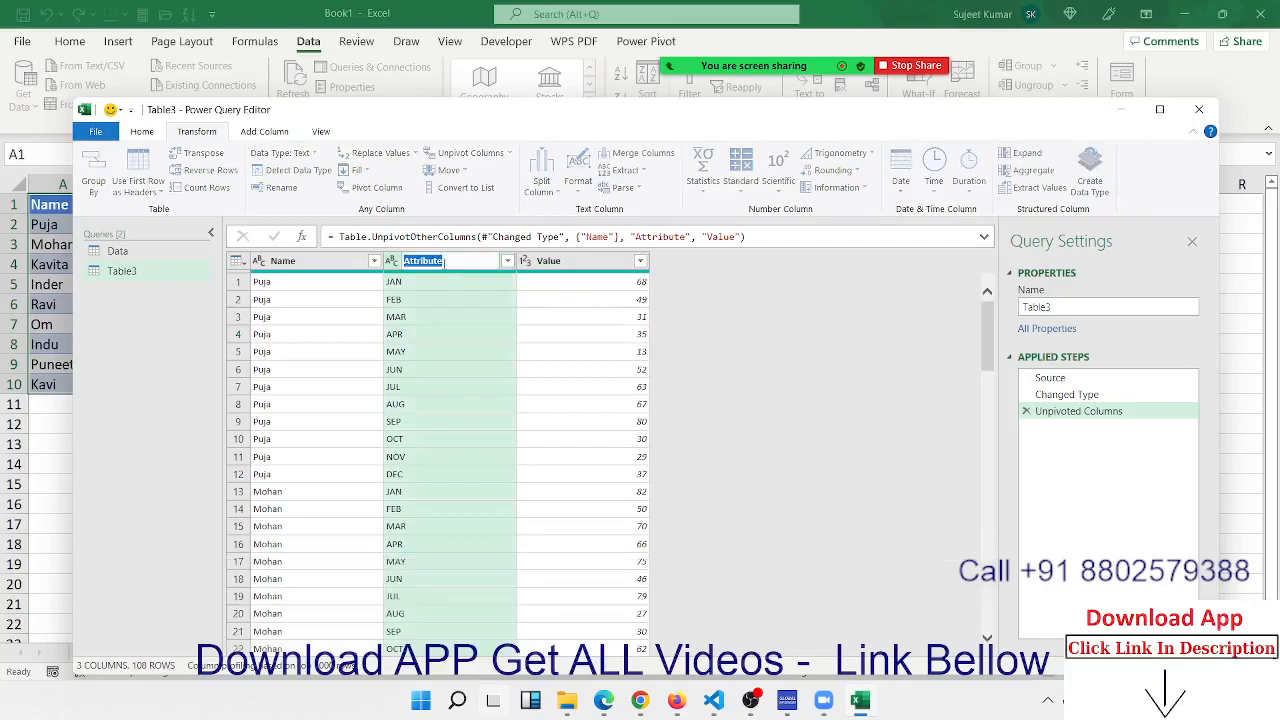
text(Month)
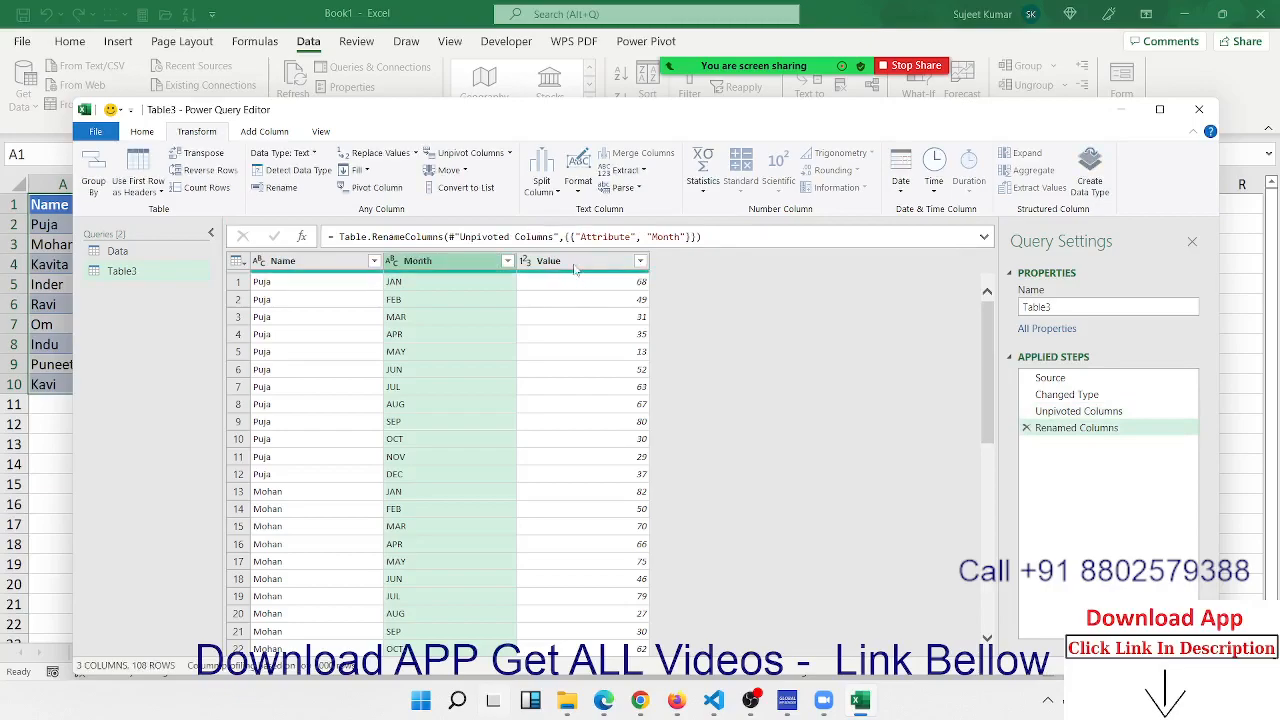
click(570, 261)
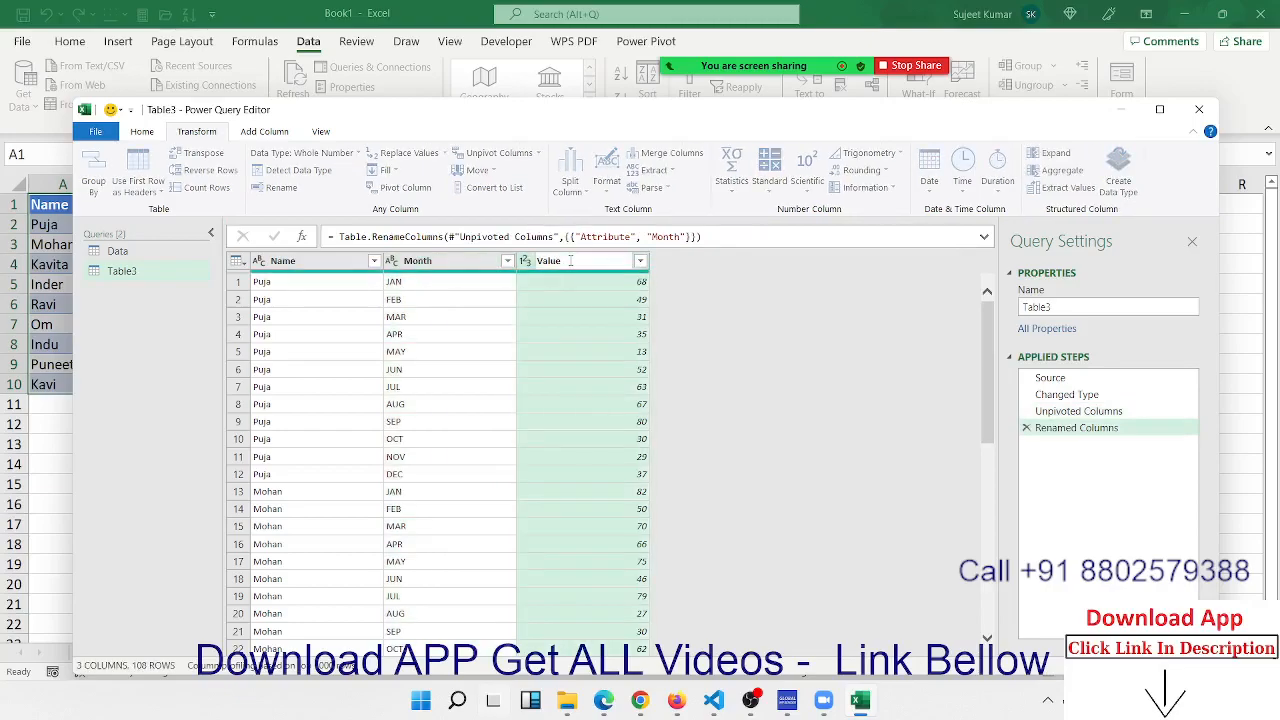
double_click(570, 261)
text(Qty)
key(Return)
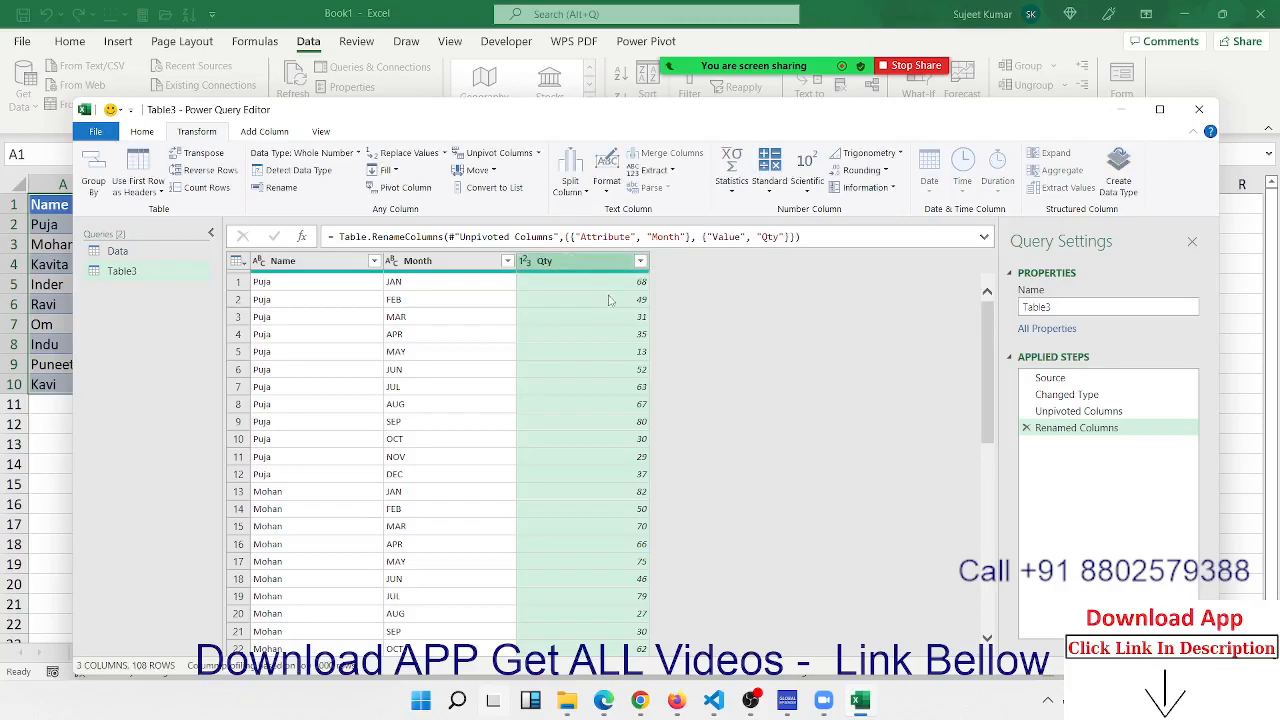
Close the Power Query Editor and load the restructured table into a new worksheet
click(438, 335)
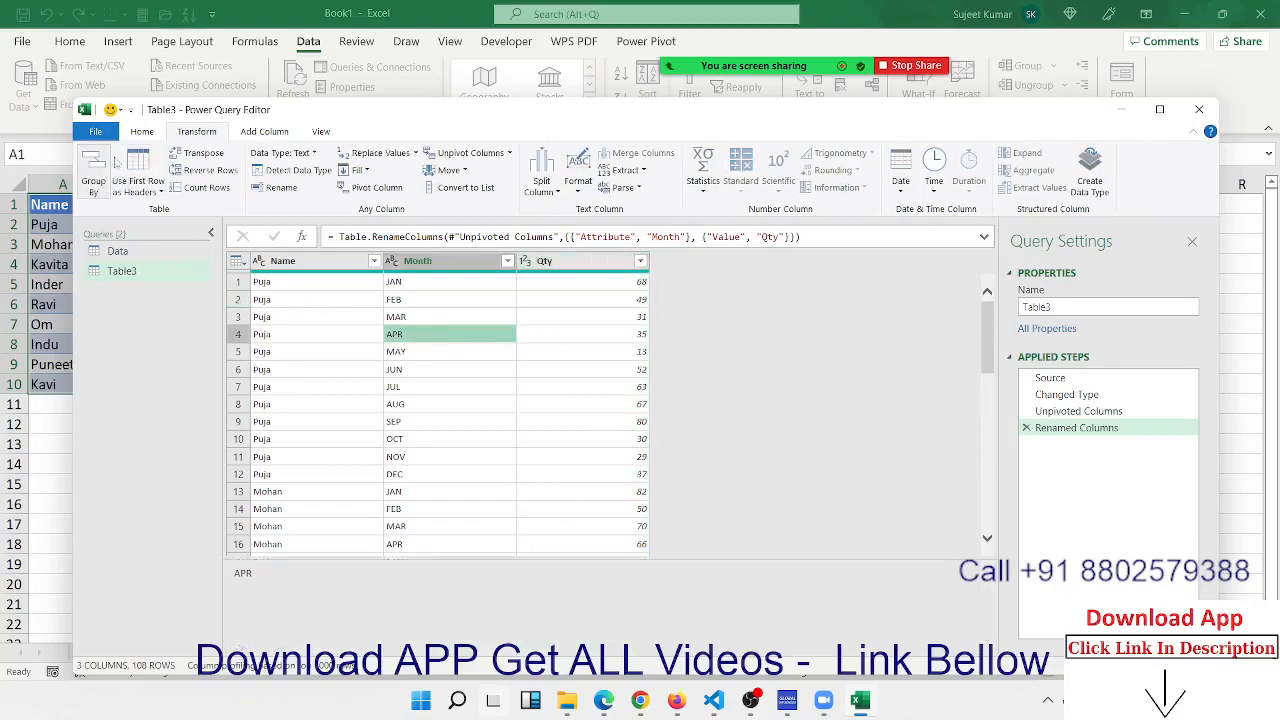
click(141, 131)
click(94, 166)
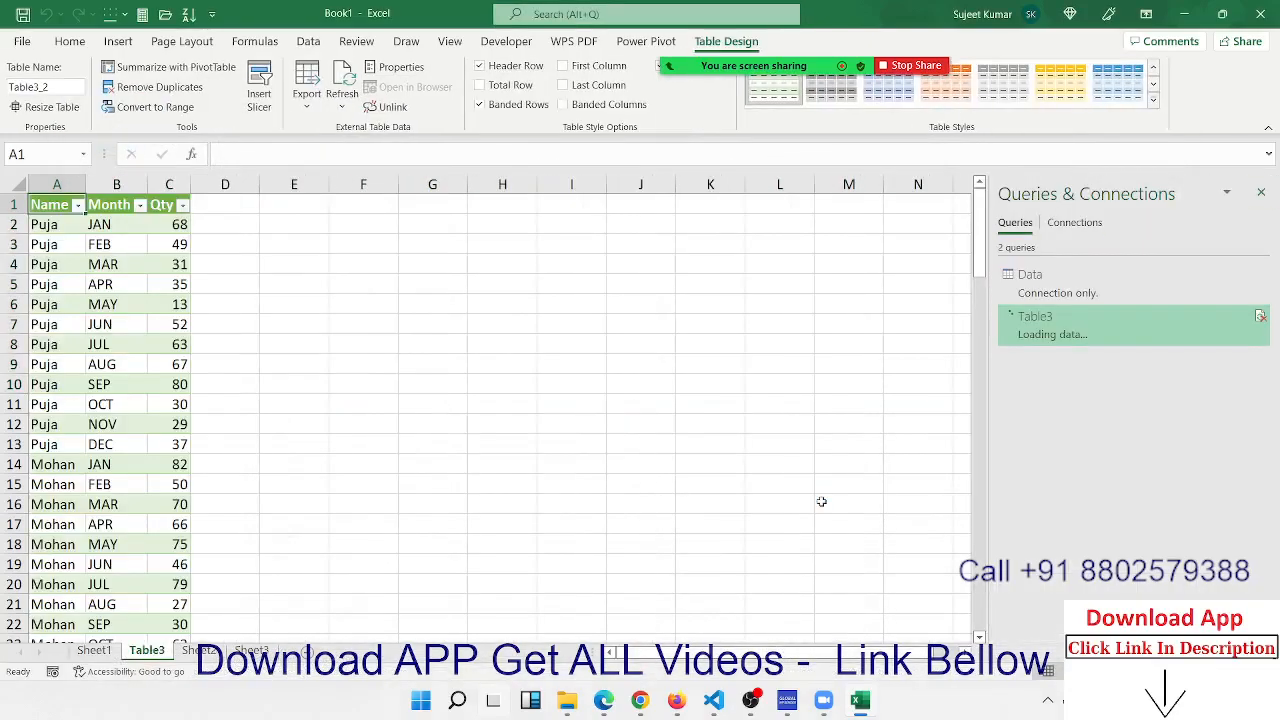
Review the loaded Name, Month and Qty rows for the different people in the new worksheet
drag(48, 224, 155, 444)
drag(45, 464, 156, 648)
click(810, 97)
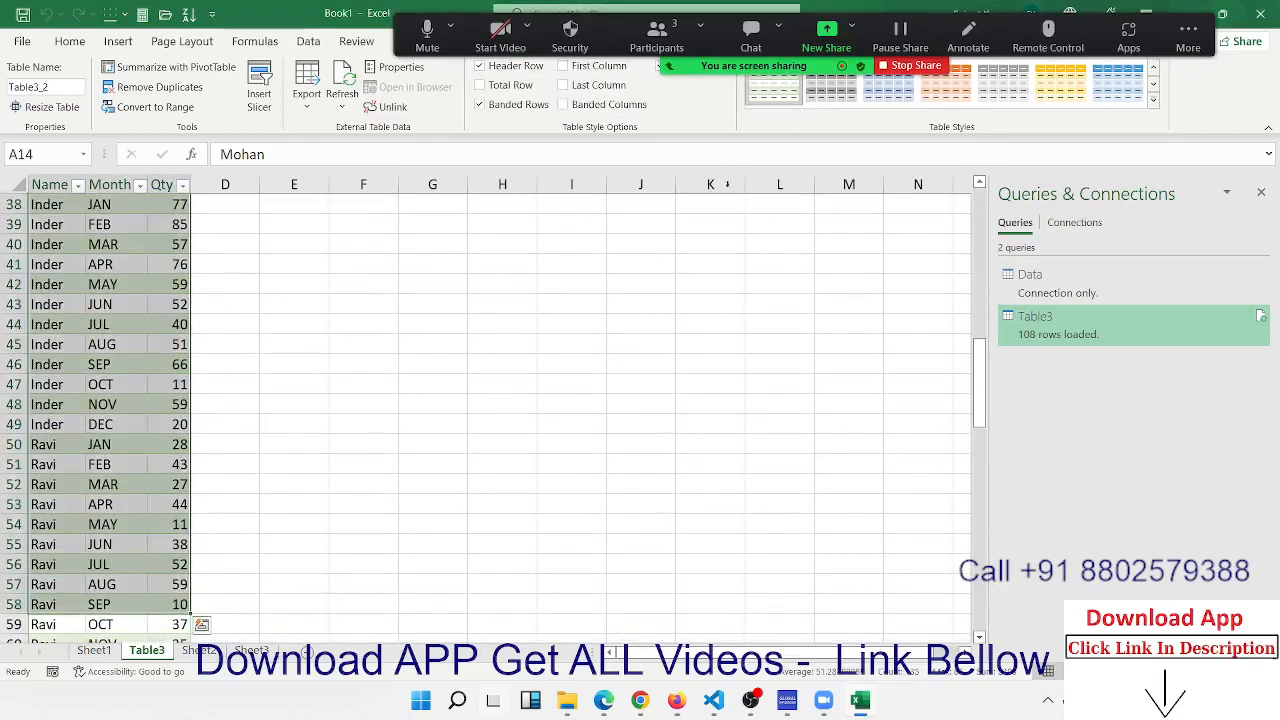
click(143, 376)
scroll(145, 384, down, 3)
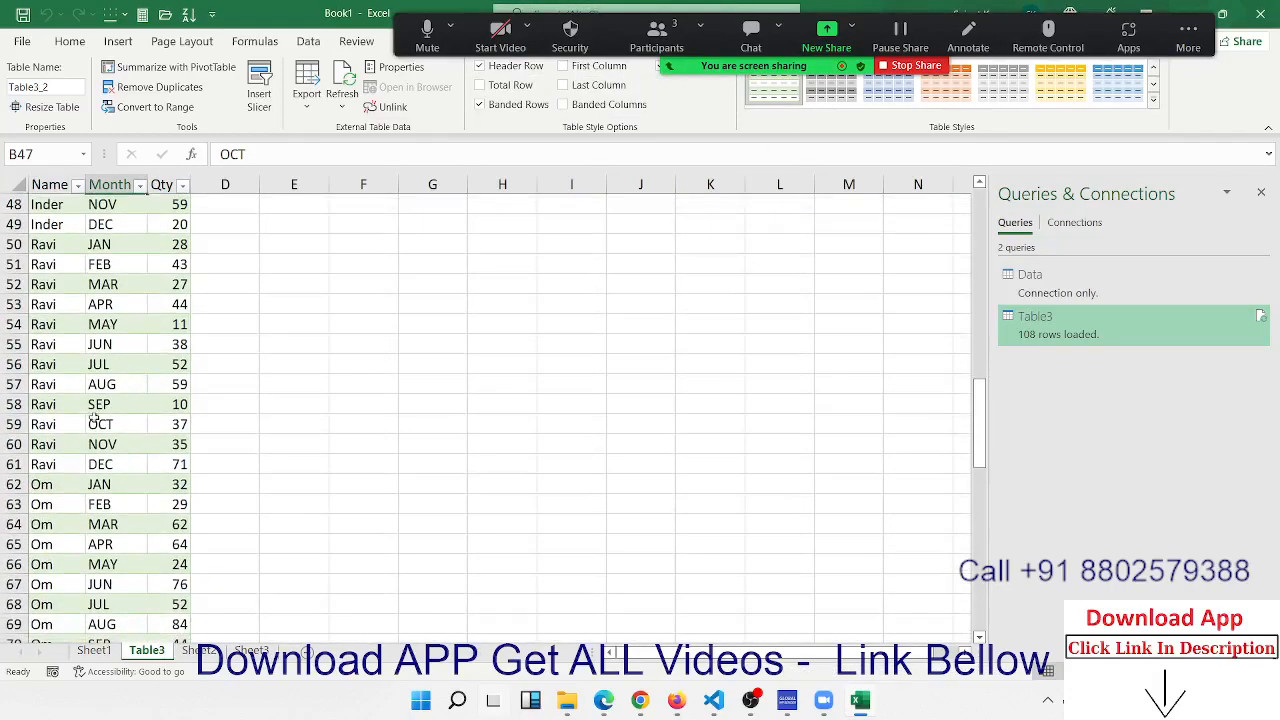
drag(65, 404, 165, 625)
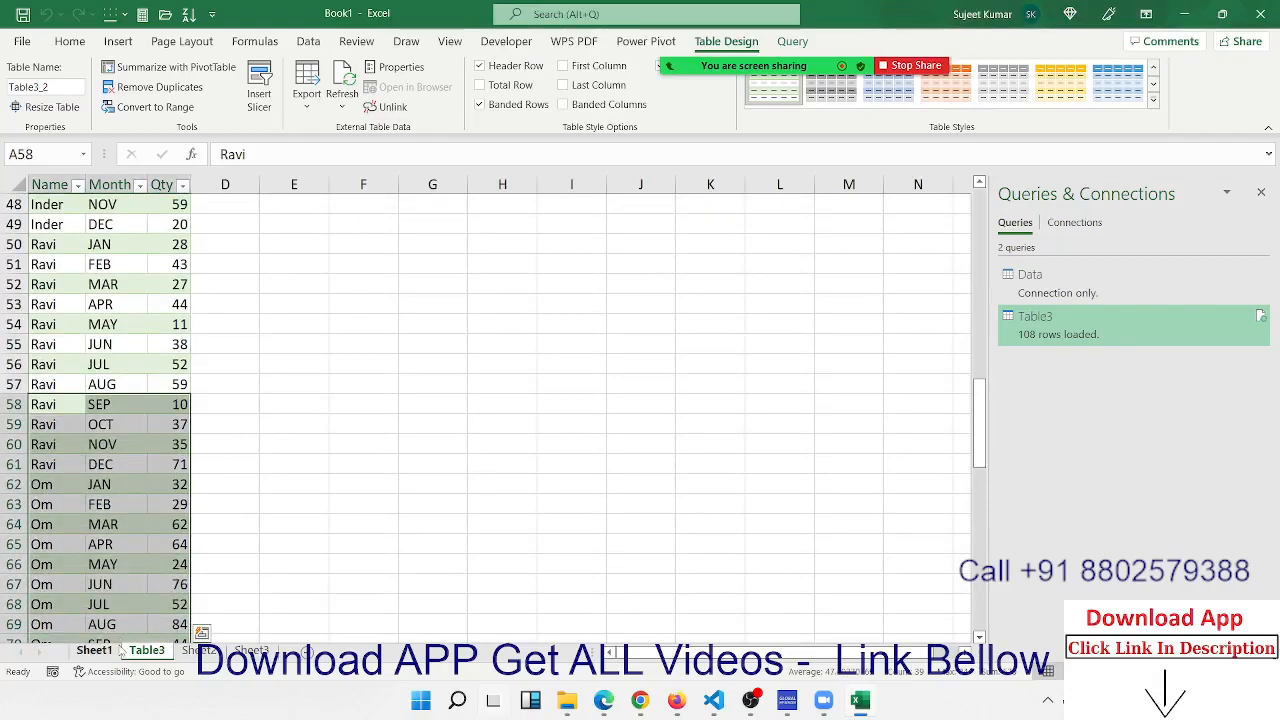
click(145, 424)
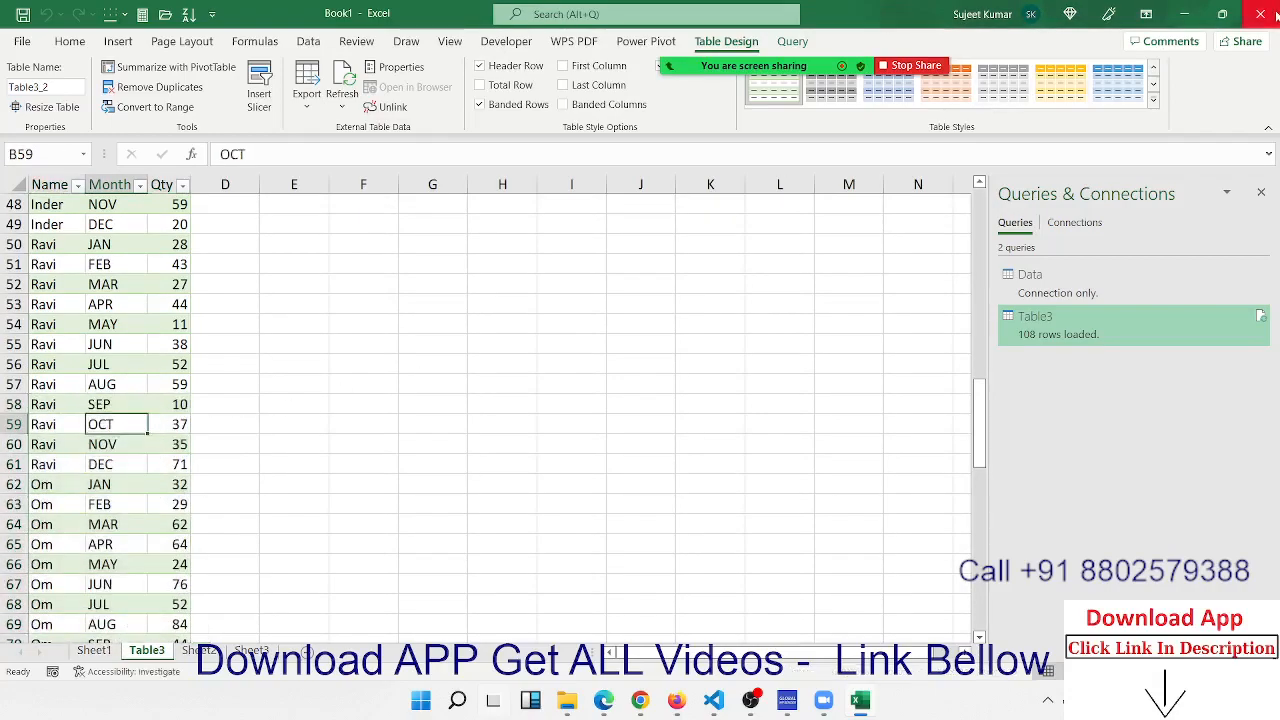
Switch to File Explorer, try to open the IPT network location, and open the Desktop folder under This PC
click(566, 700)
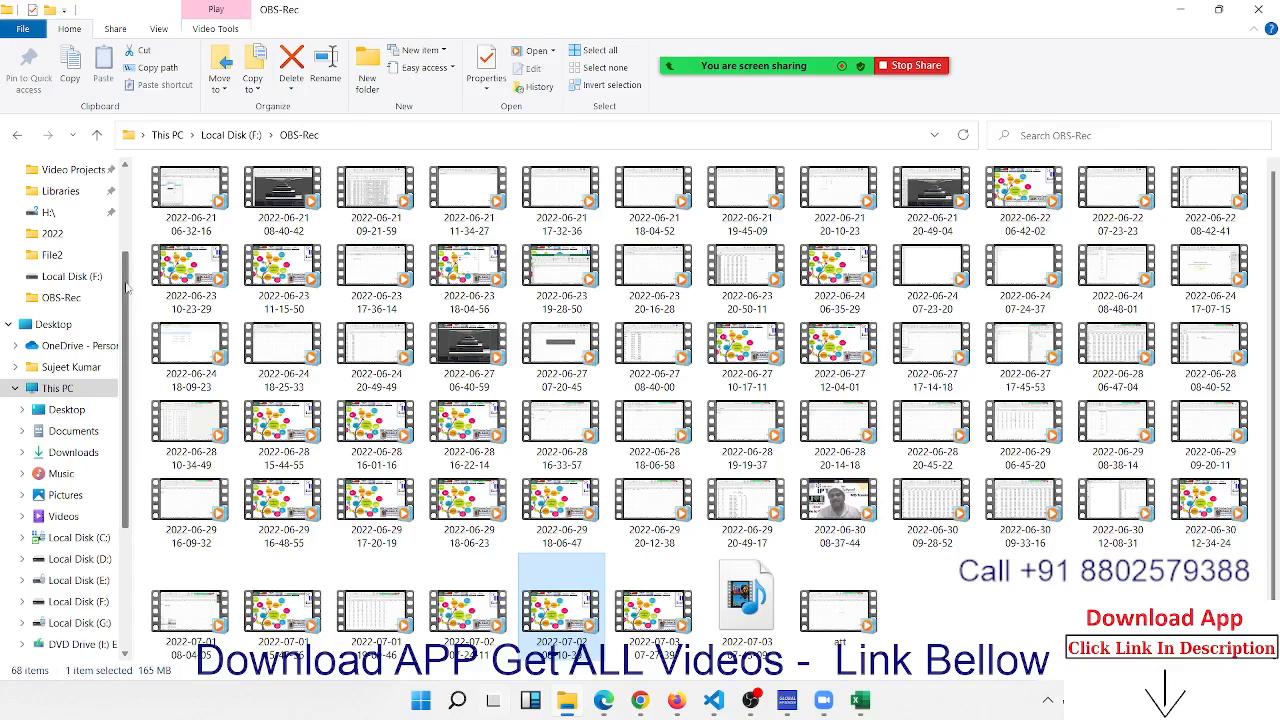
drag(127, 288, 148, 219)
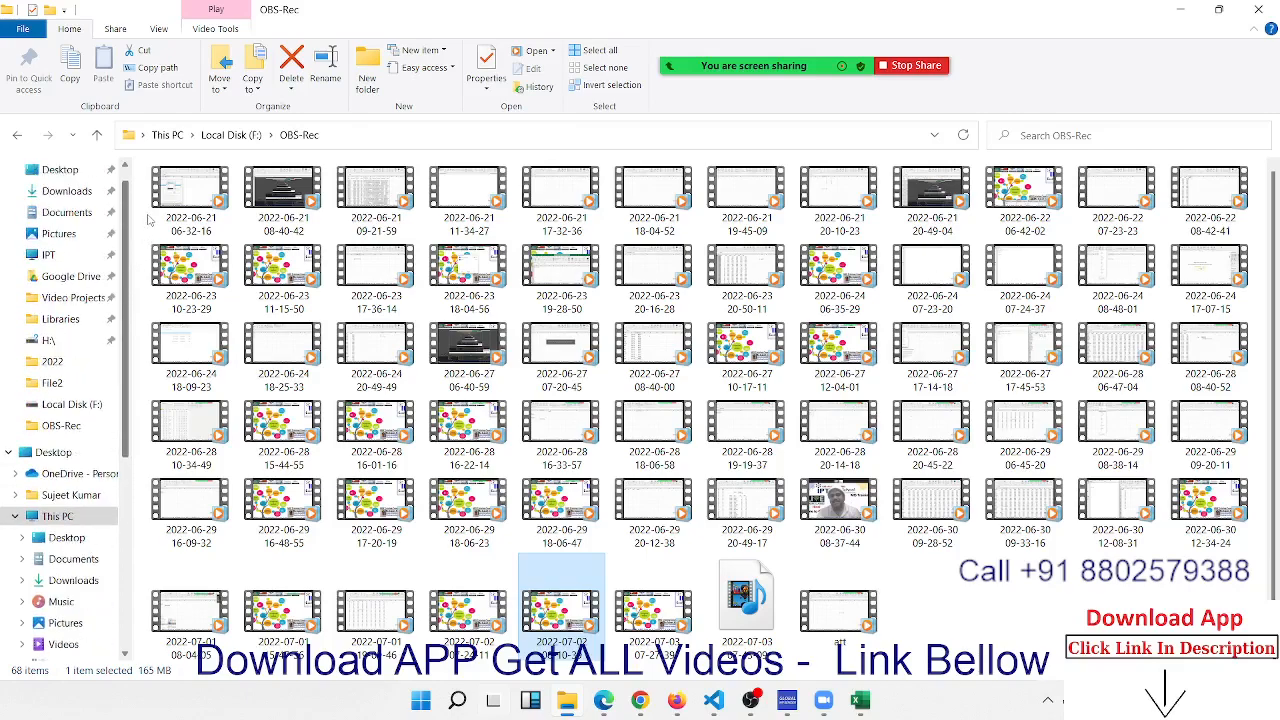
click(77, 254)
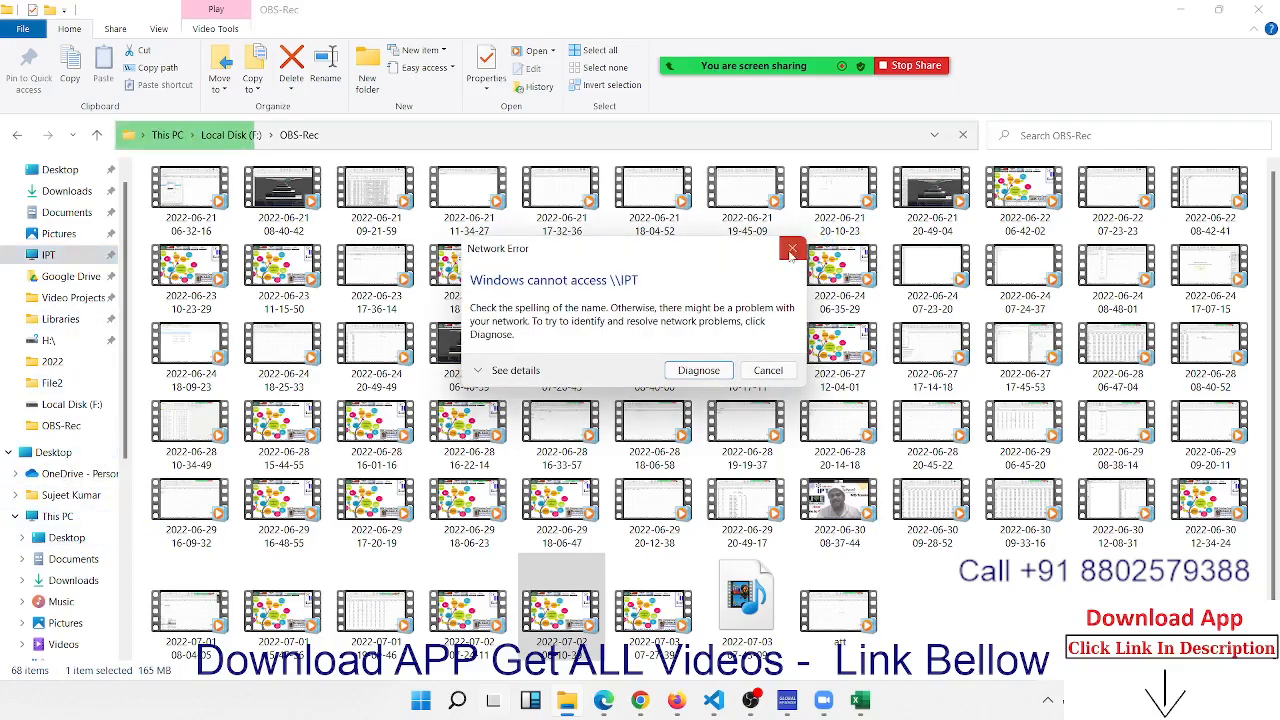
click(792, 248)
click(67, 538)
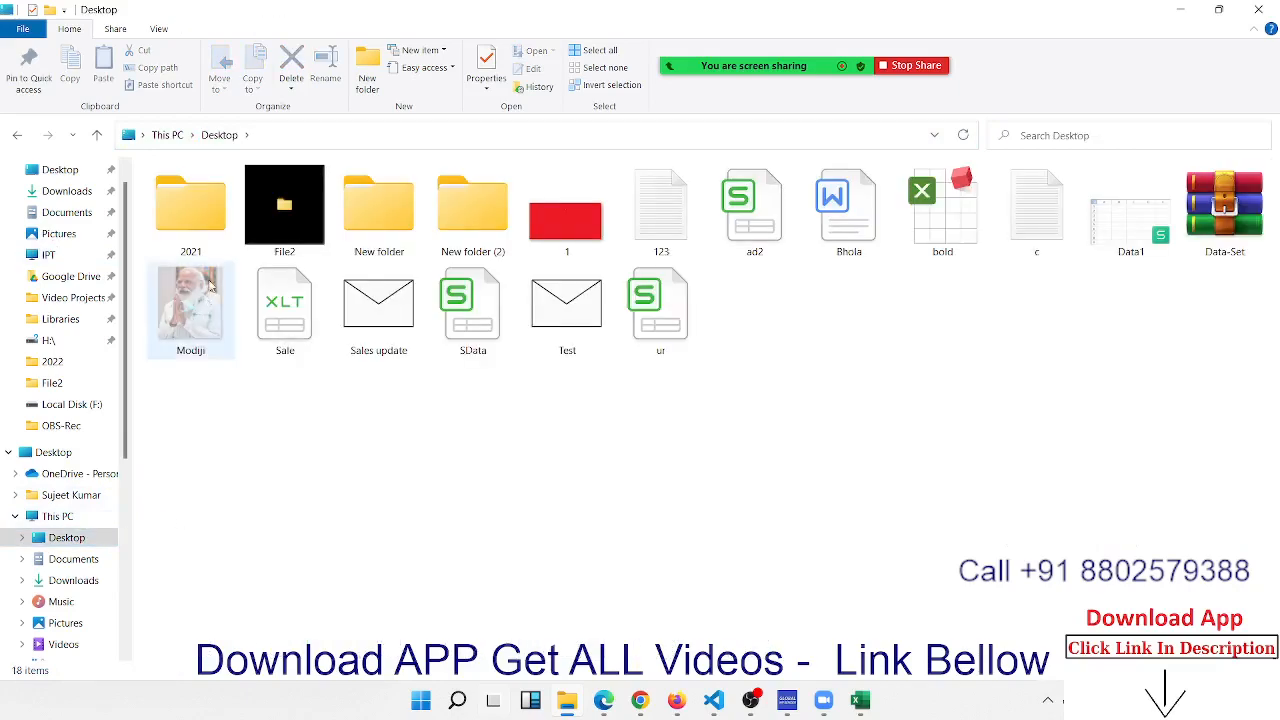
Check which file types can be created in the Desktop folder, and switch back to Excel
click(218, 235)
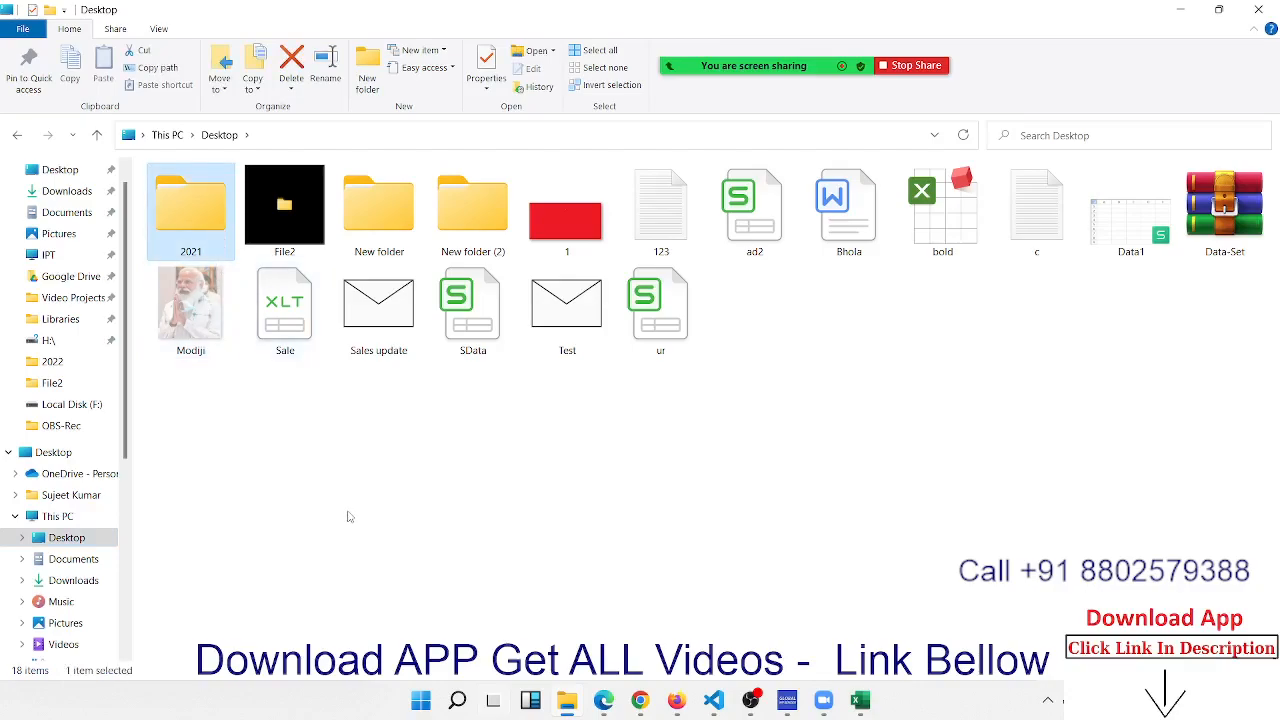
right_click(480, 435)
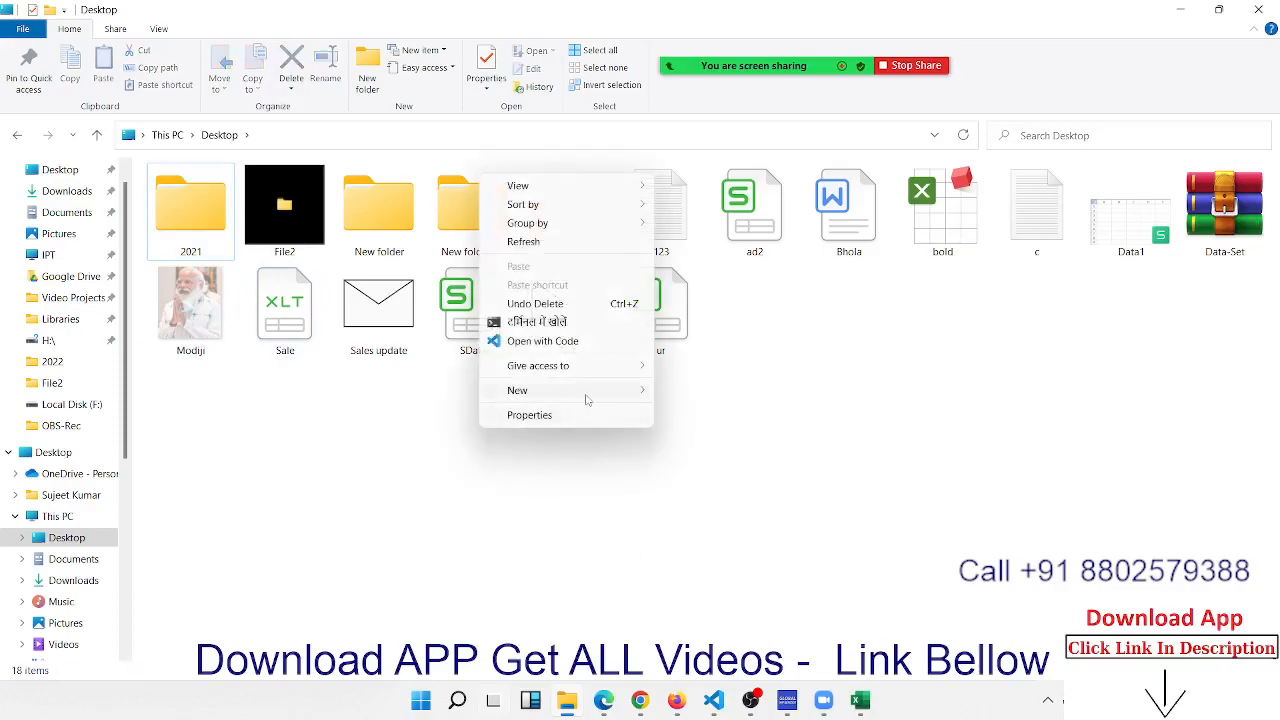
mouse_move(590, 397)
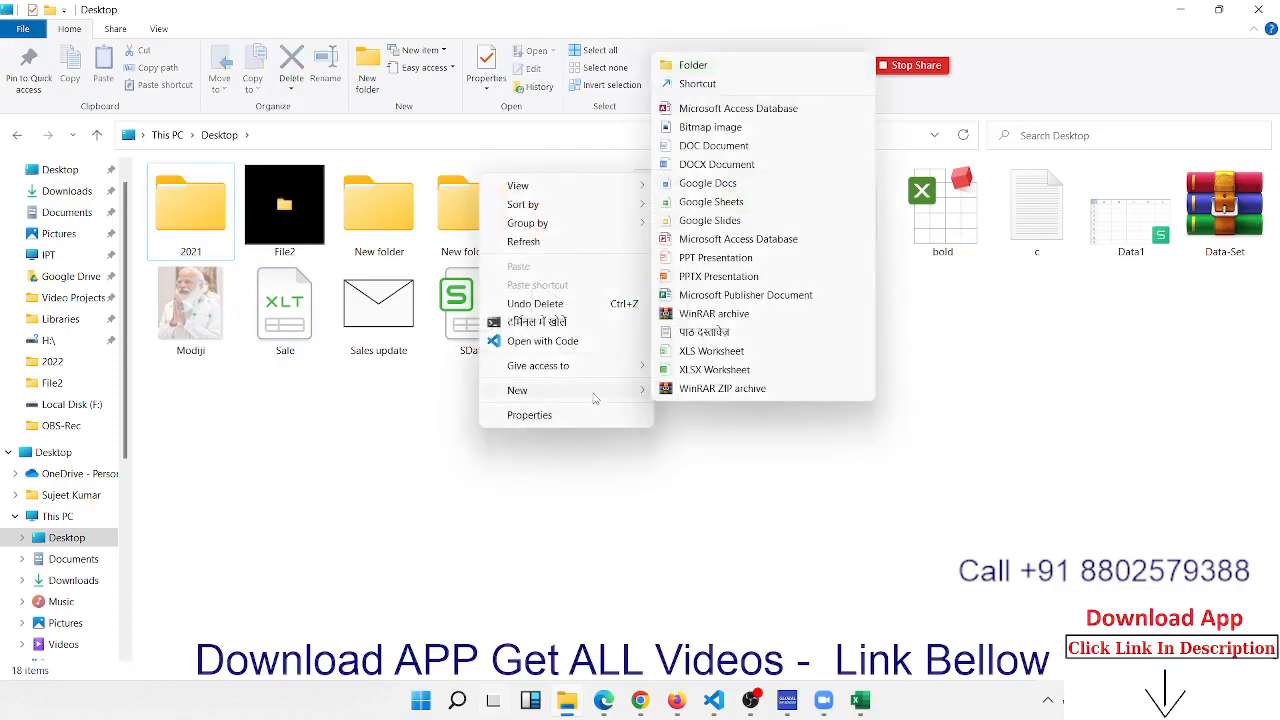
click(333, 469)
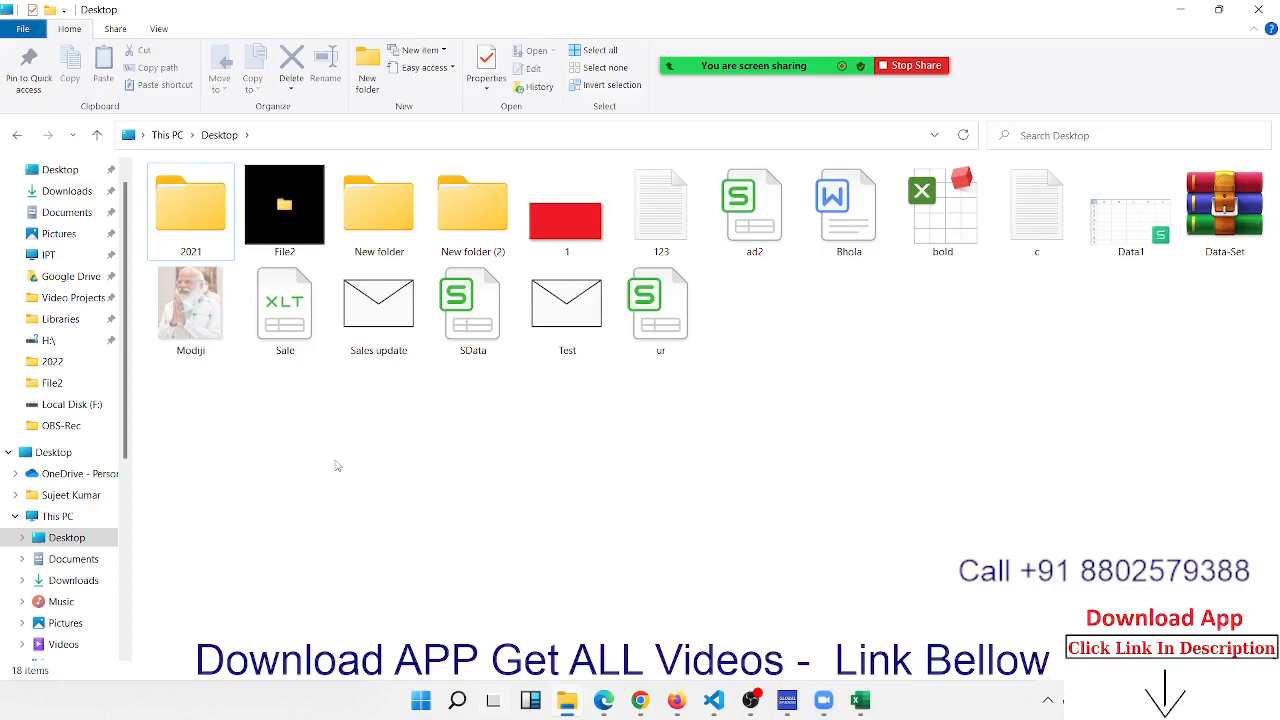
click(864, 702)
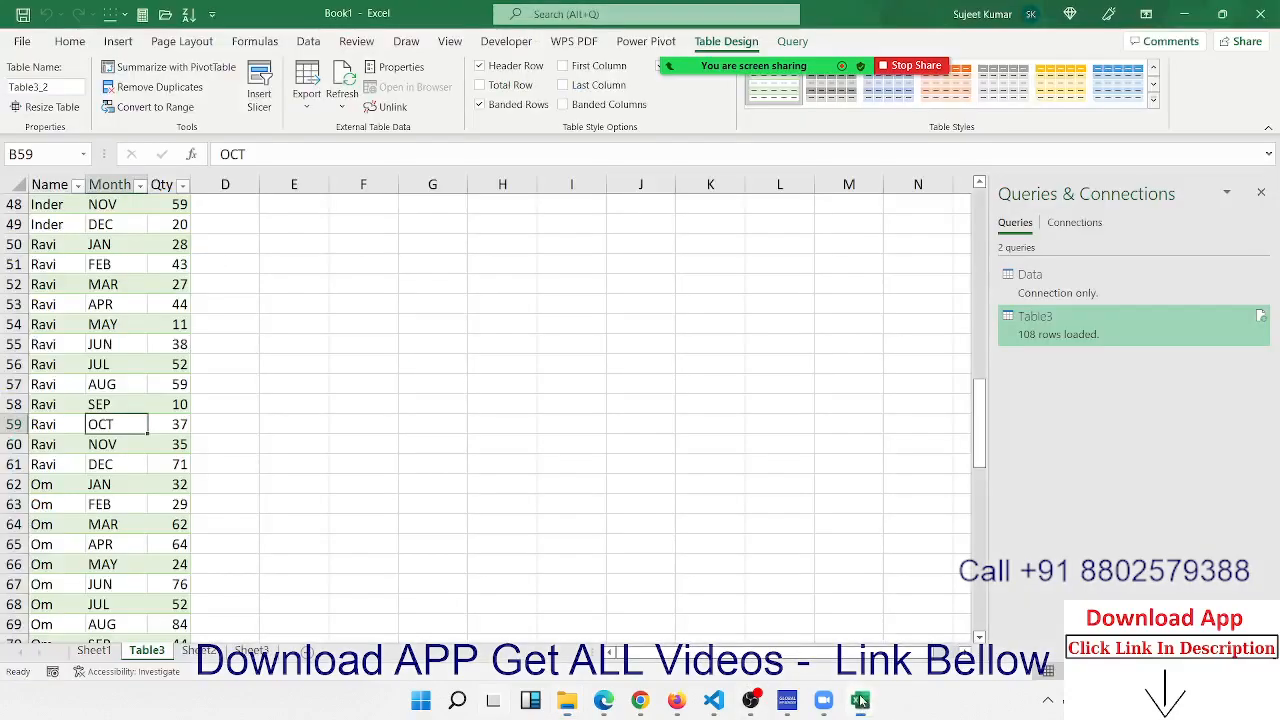
Reopen the Table3 query for editing in the Power Query Editor
click(609, 398)
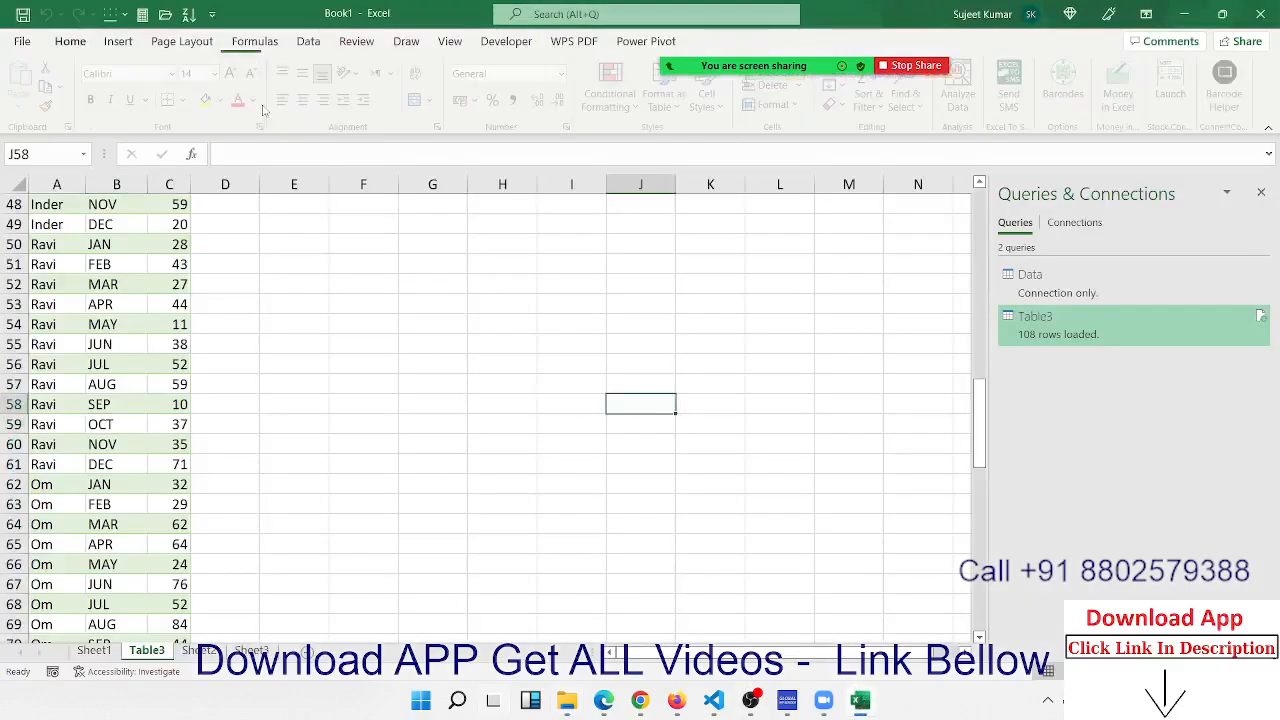
click(308, 42)
click(266, 45)
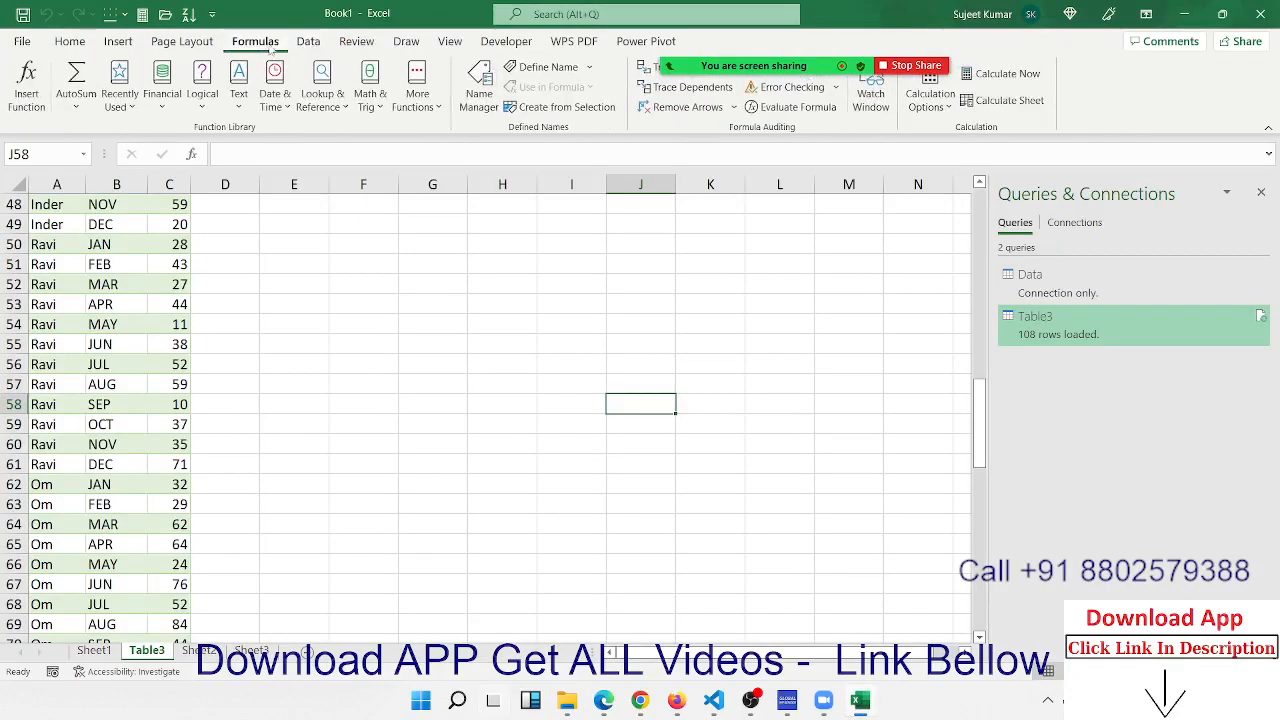
click(175, 224)
right_click(1042, 316)
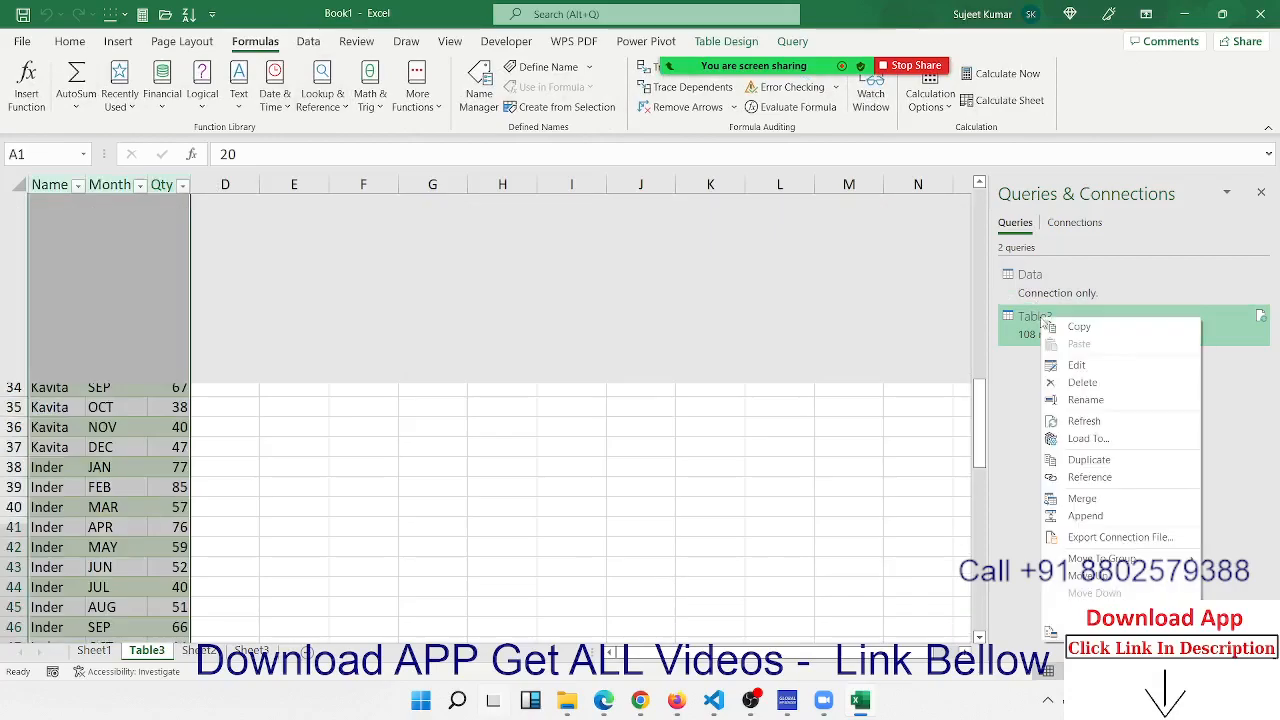
click(1080, 366)
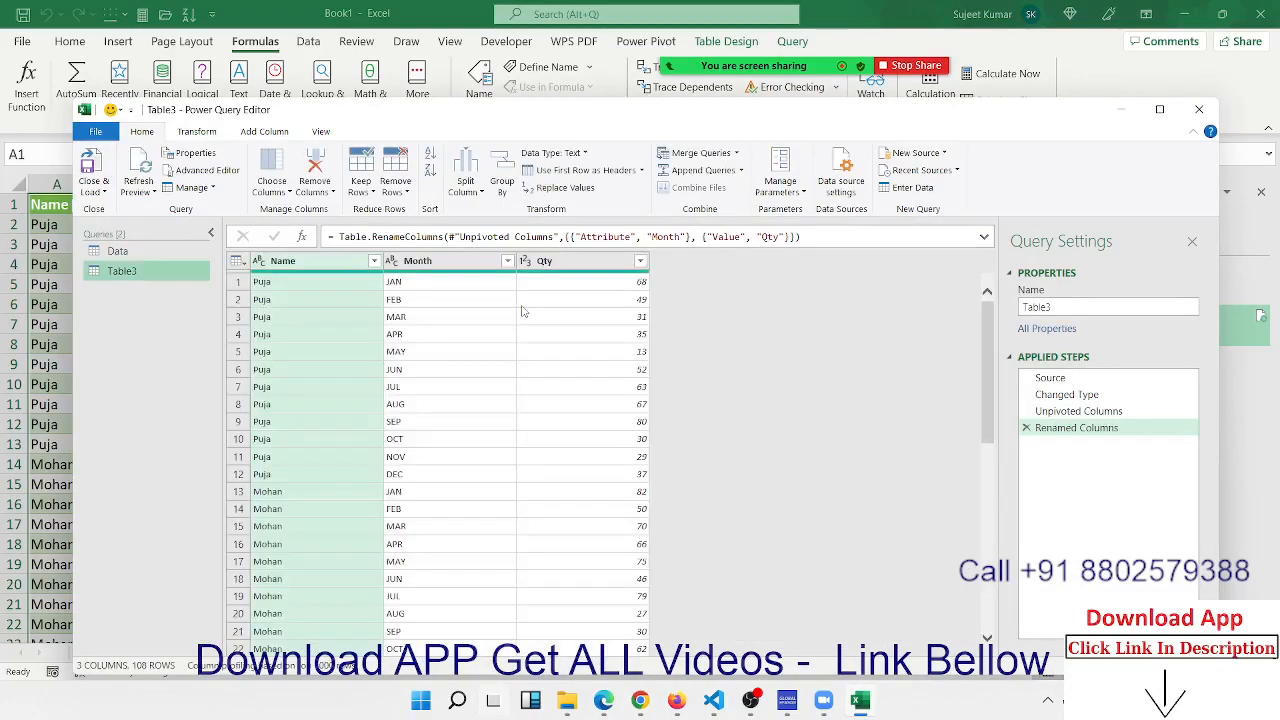
click(550, 321)
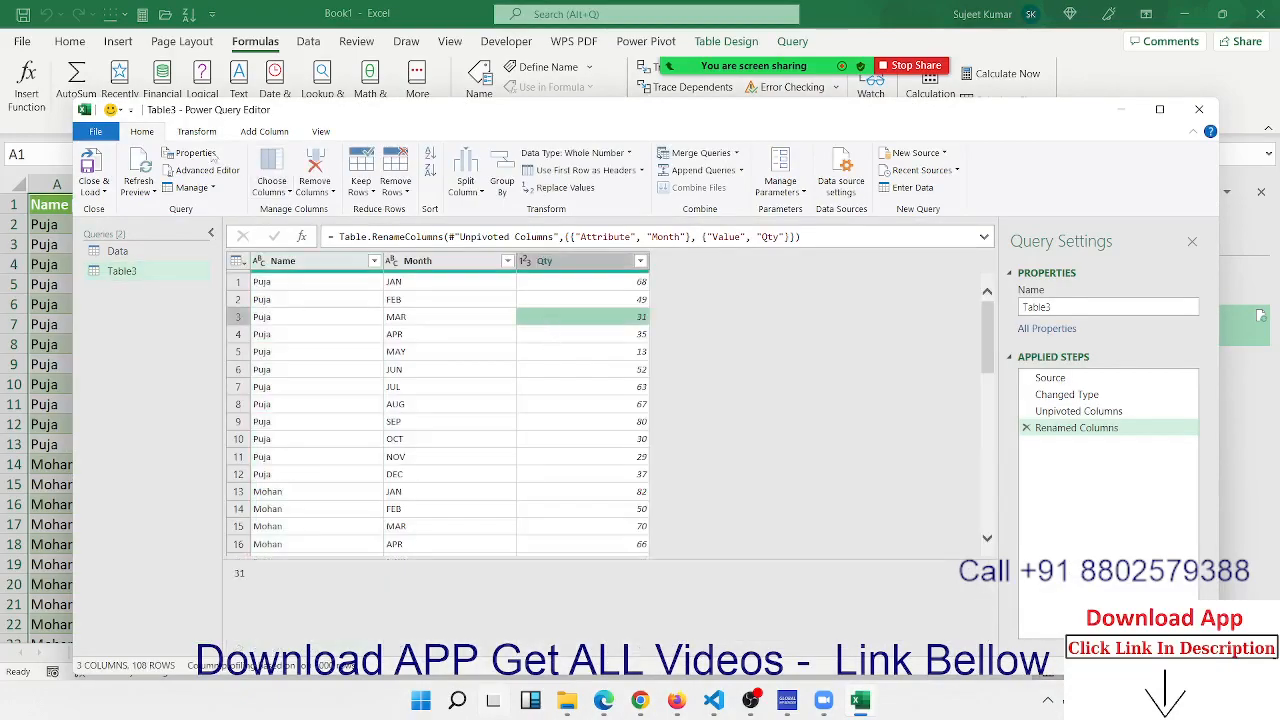
Look through the merge and append query options available for the Table3 query
click(376, 315)
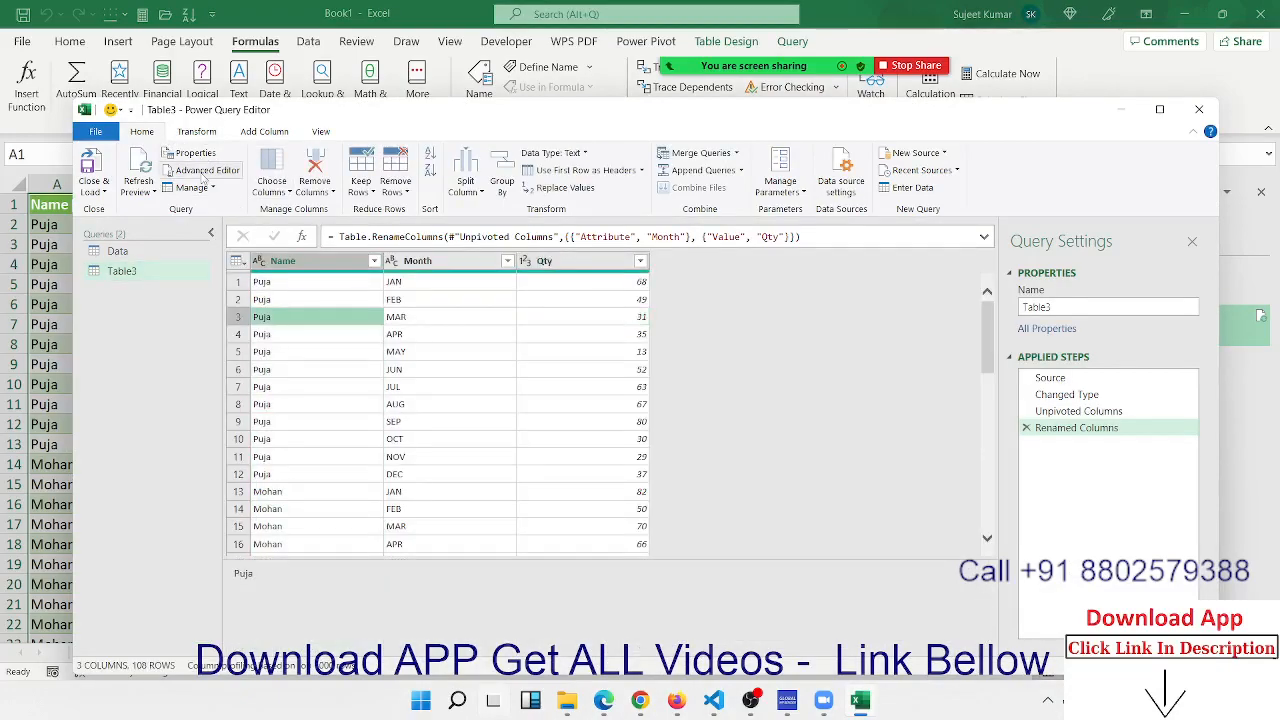
click(563, 316)
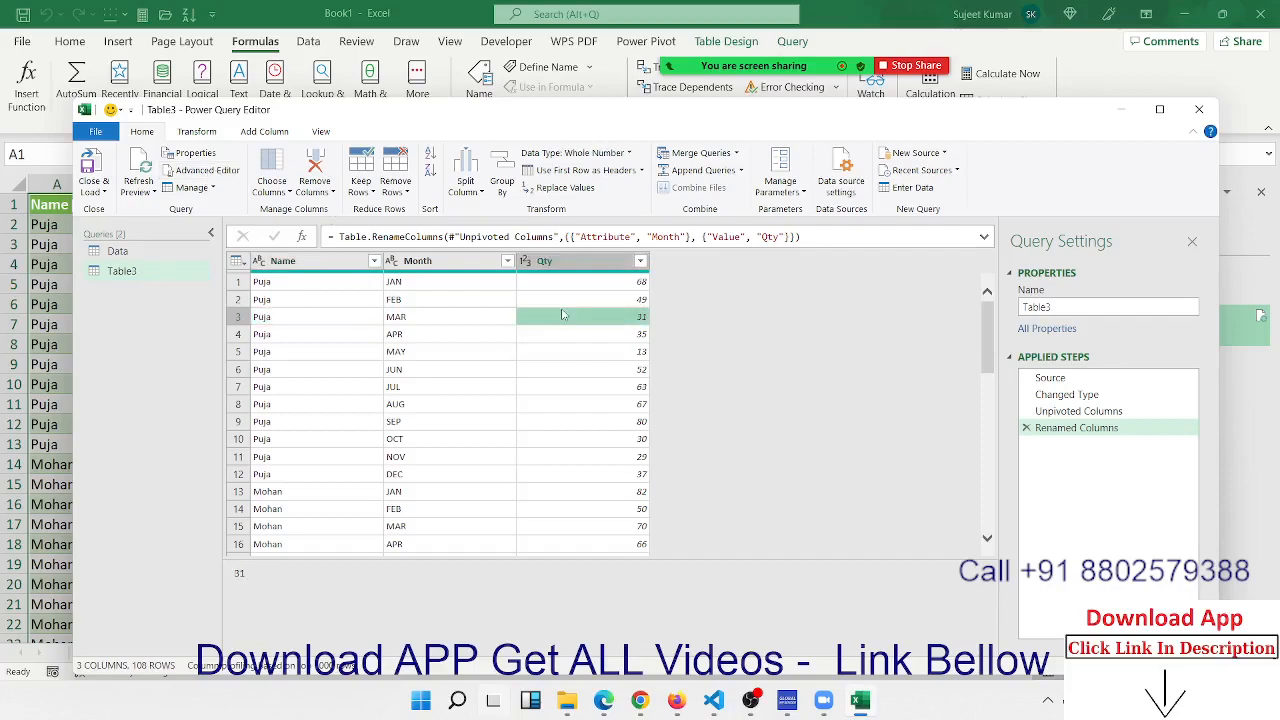
click(739, 153)
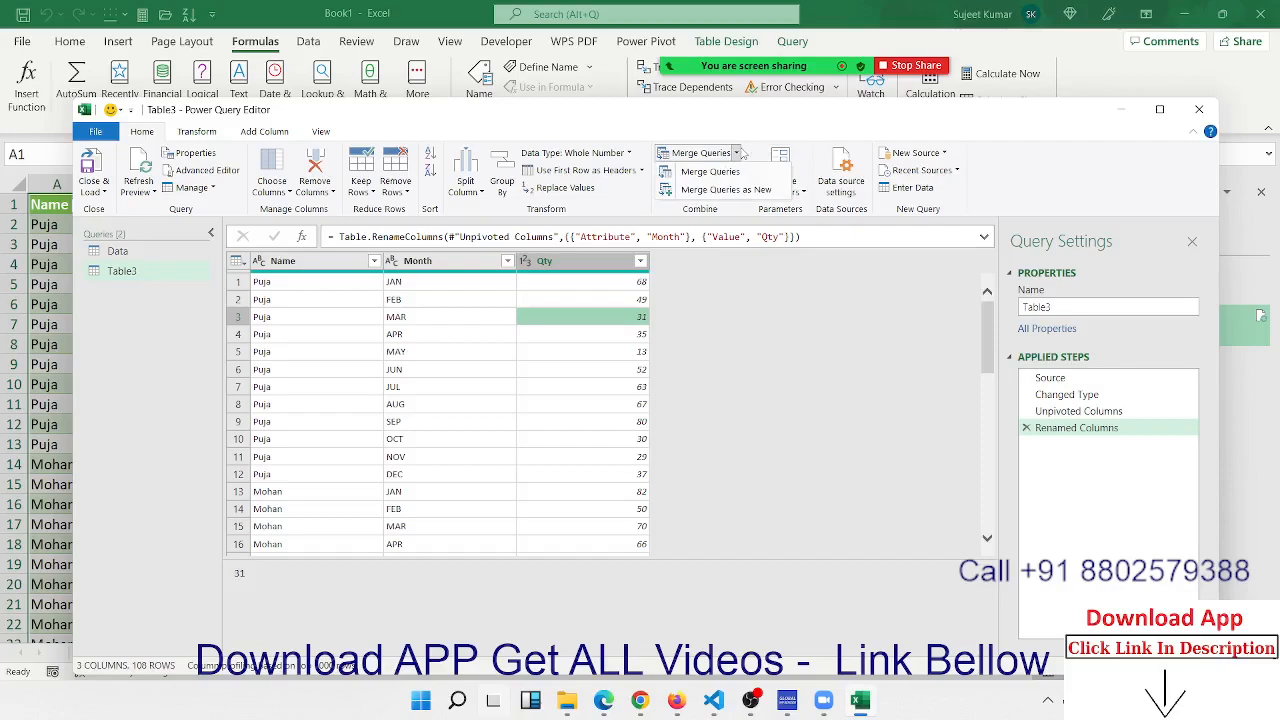
click(604, 337)
click(742, 171)
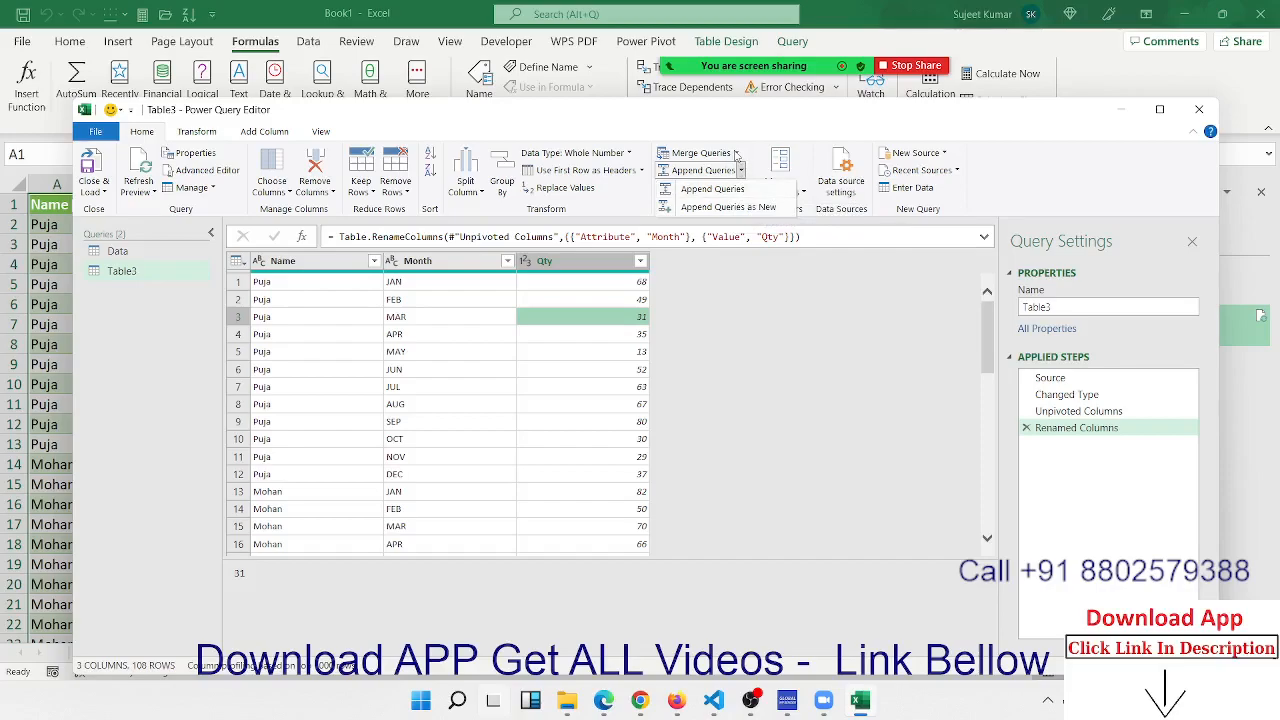
click(737, 155)
click(541, 359)
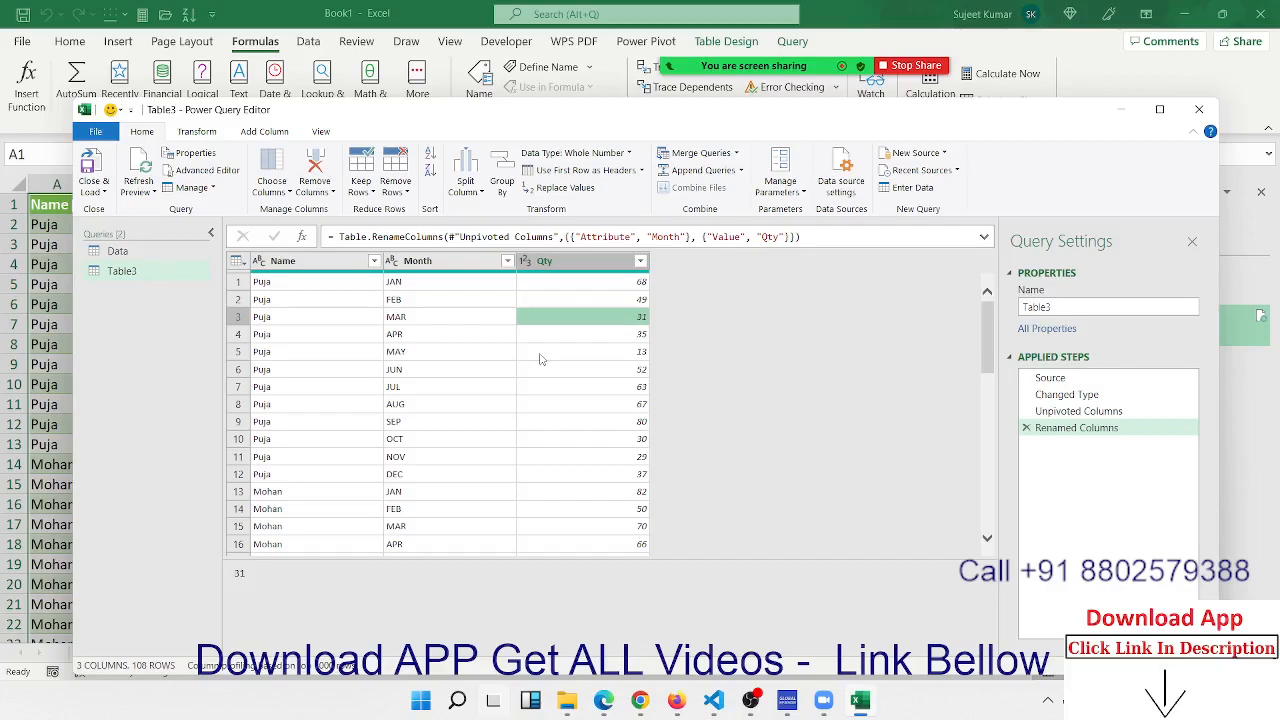
click(534, 334)
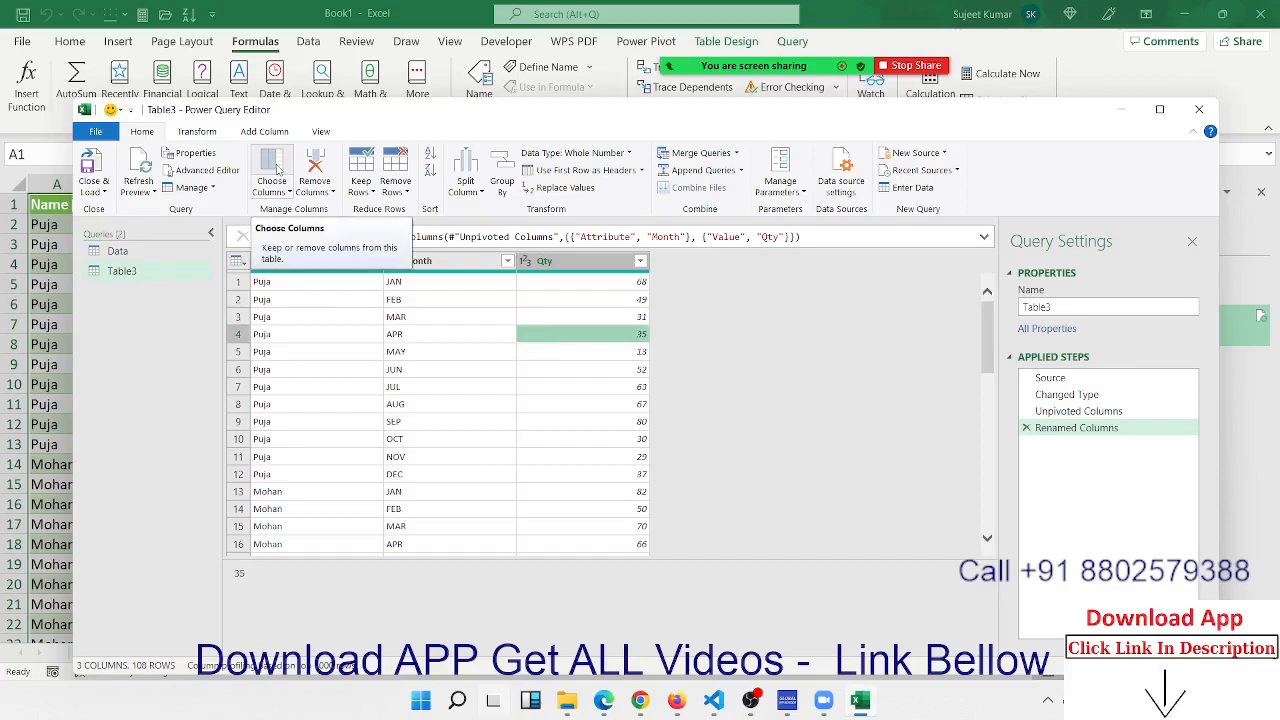
Add a custom column named Amt to the Table3 query, computed with the formula [Qty]*50
click(268, 133)
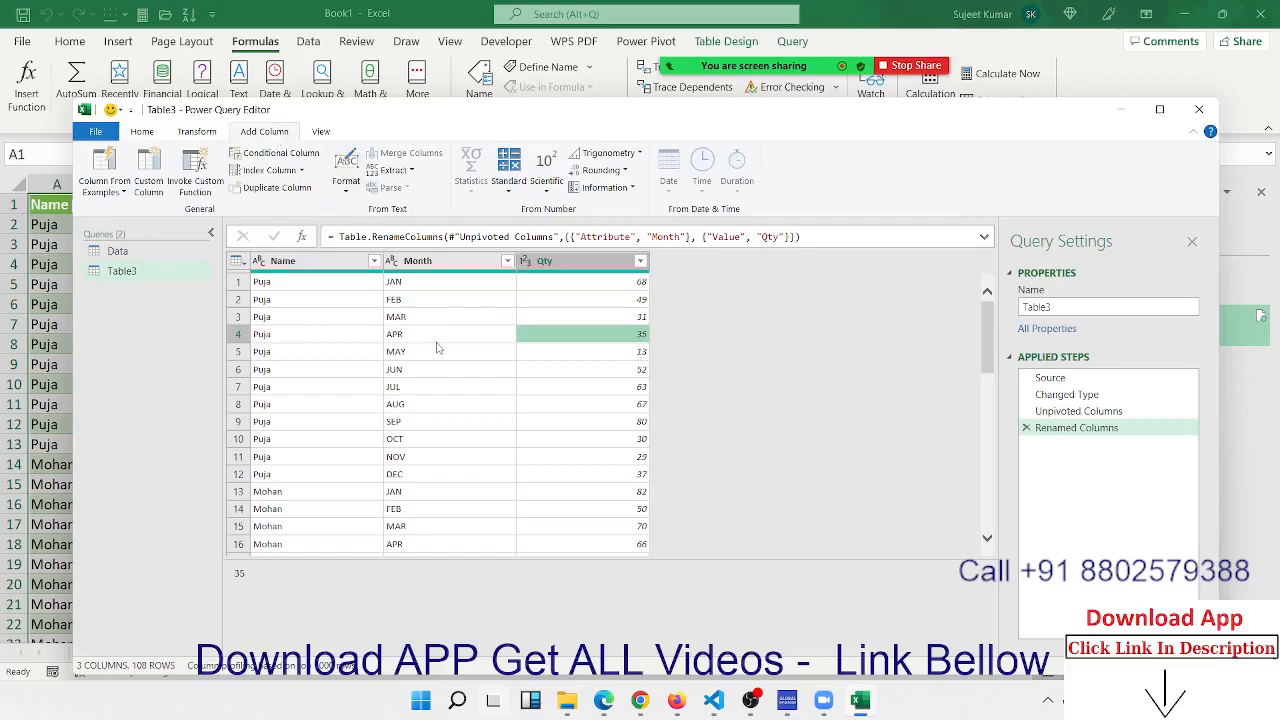
click(157, 176)
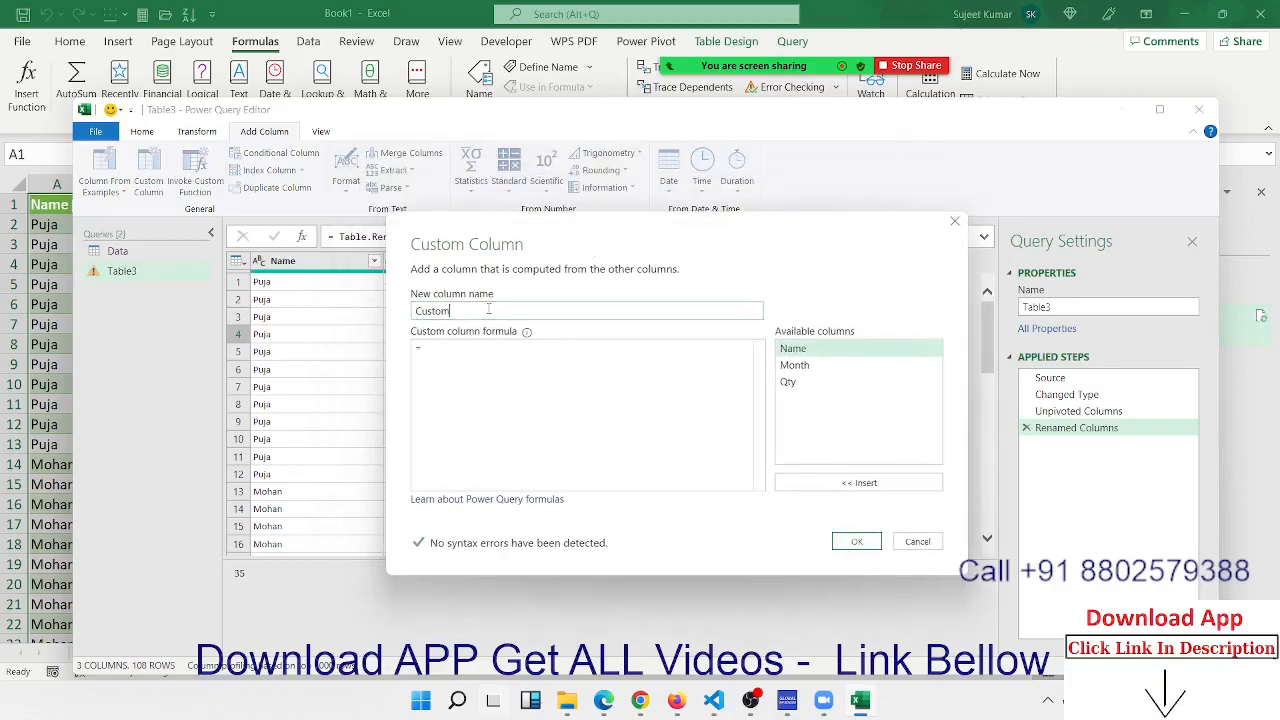
text(Amt)
drag(520, 230, 479, 322)
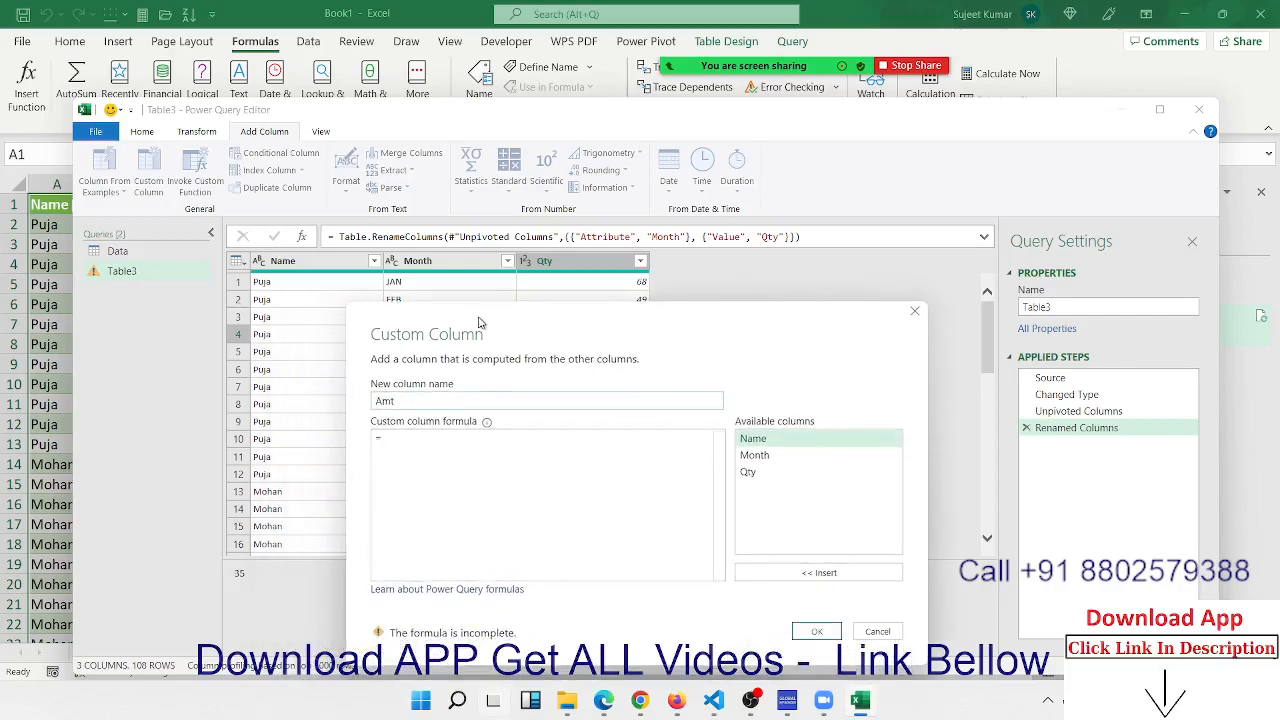
double_click(751, 477)
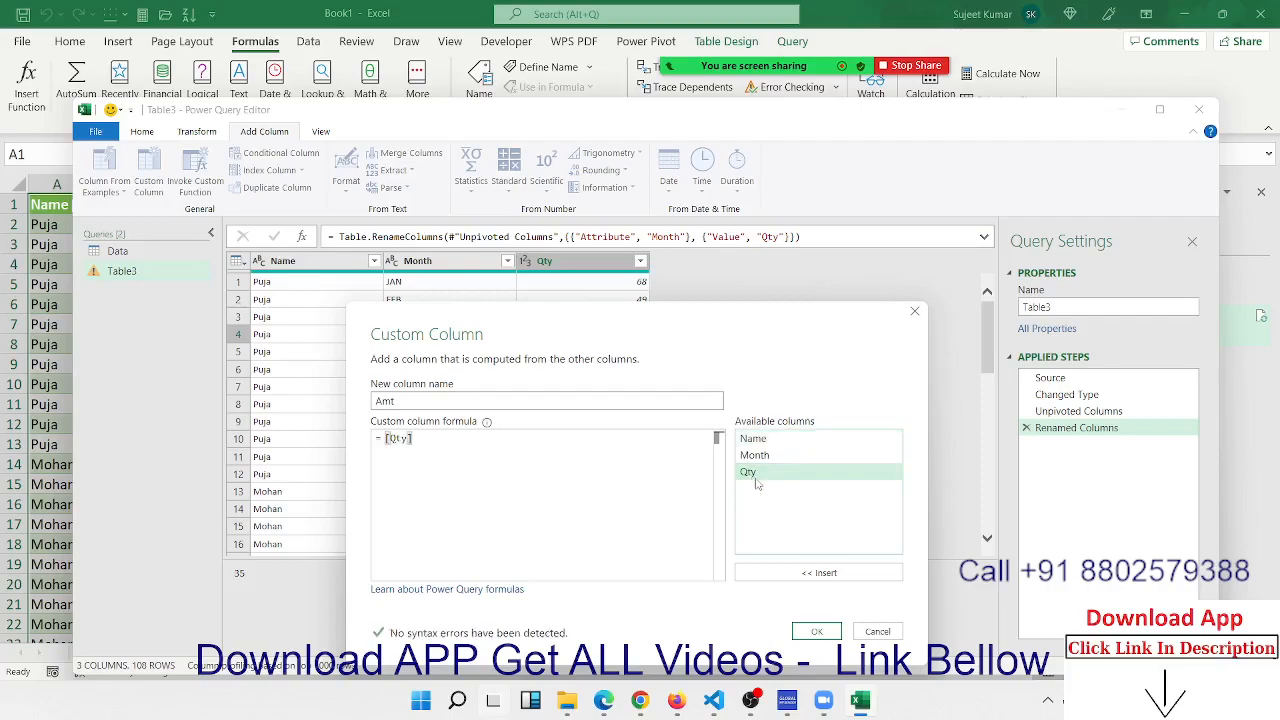
text(*)
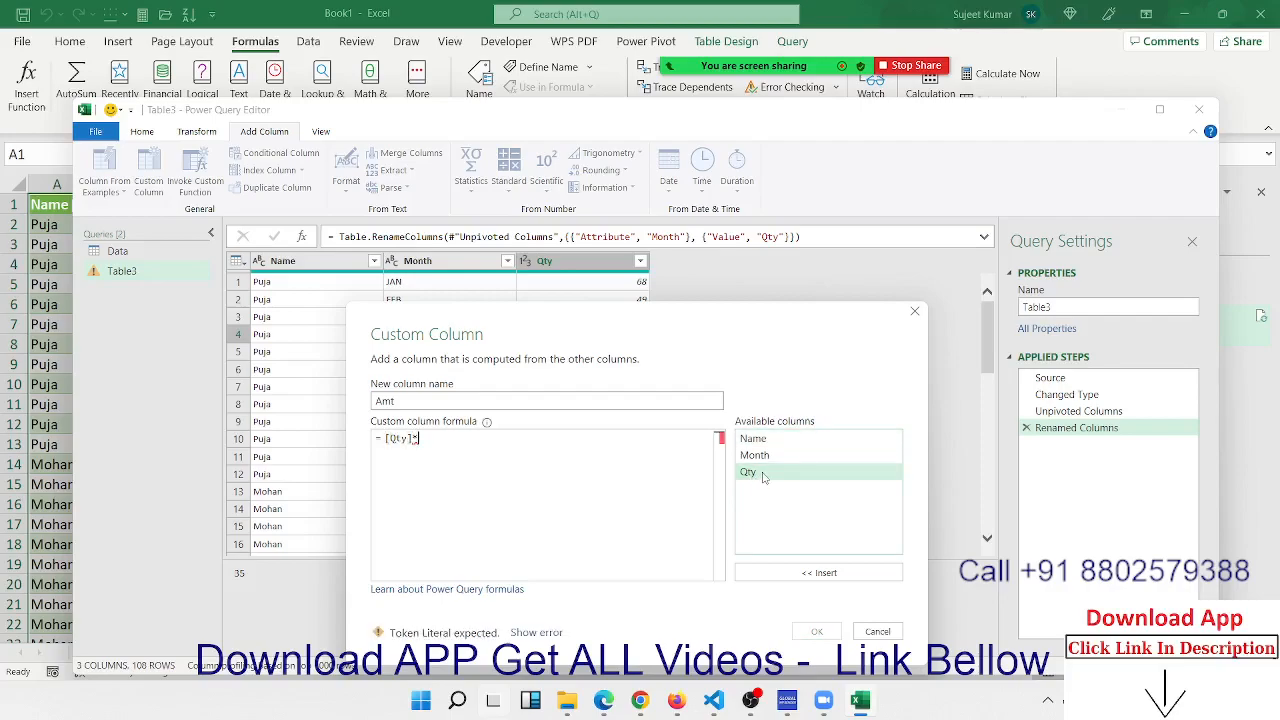
text(50)
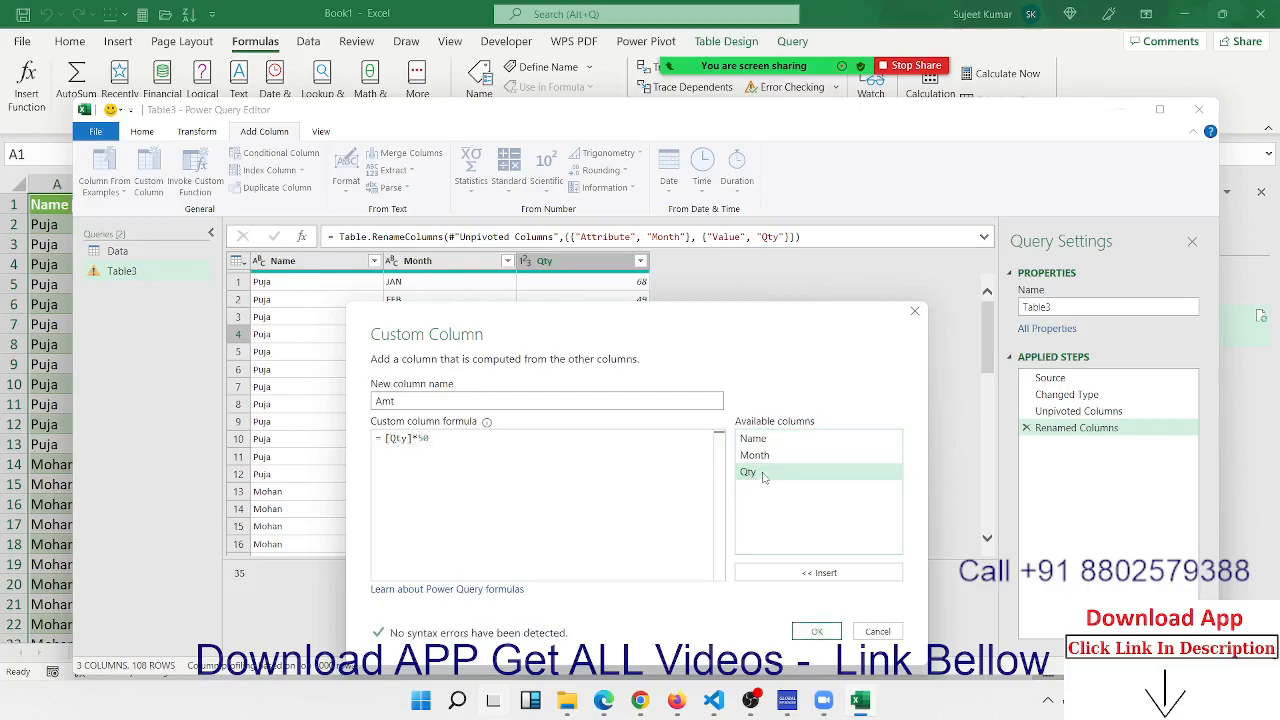
click(817, 631)
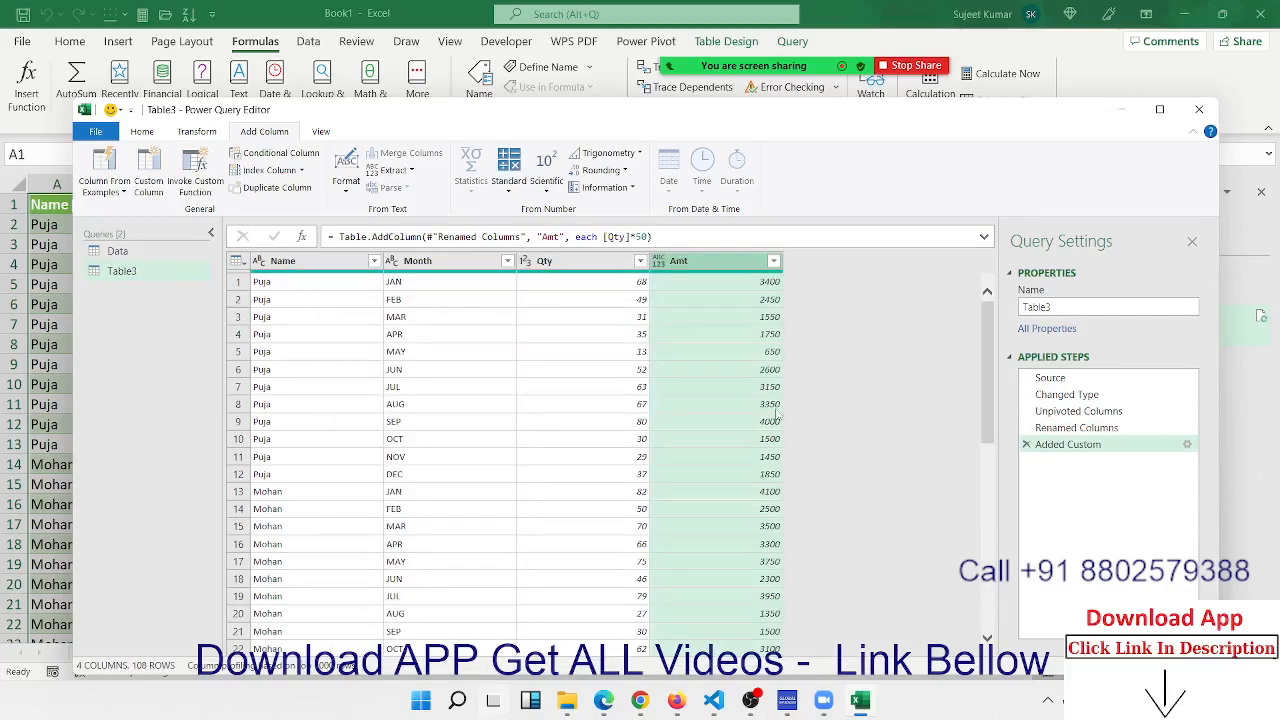
click(754, 323)
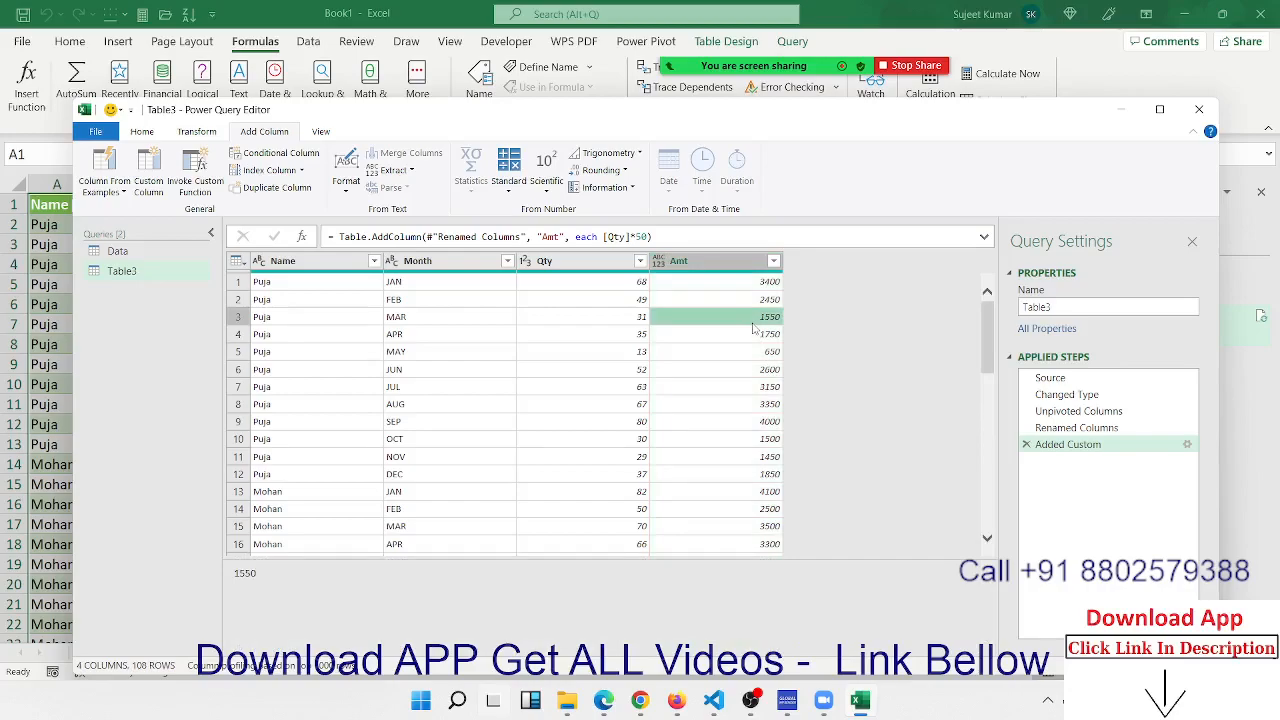
click(148, 178)
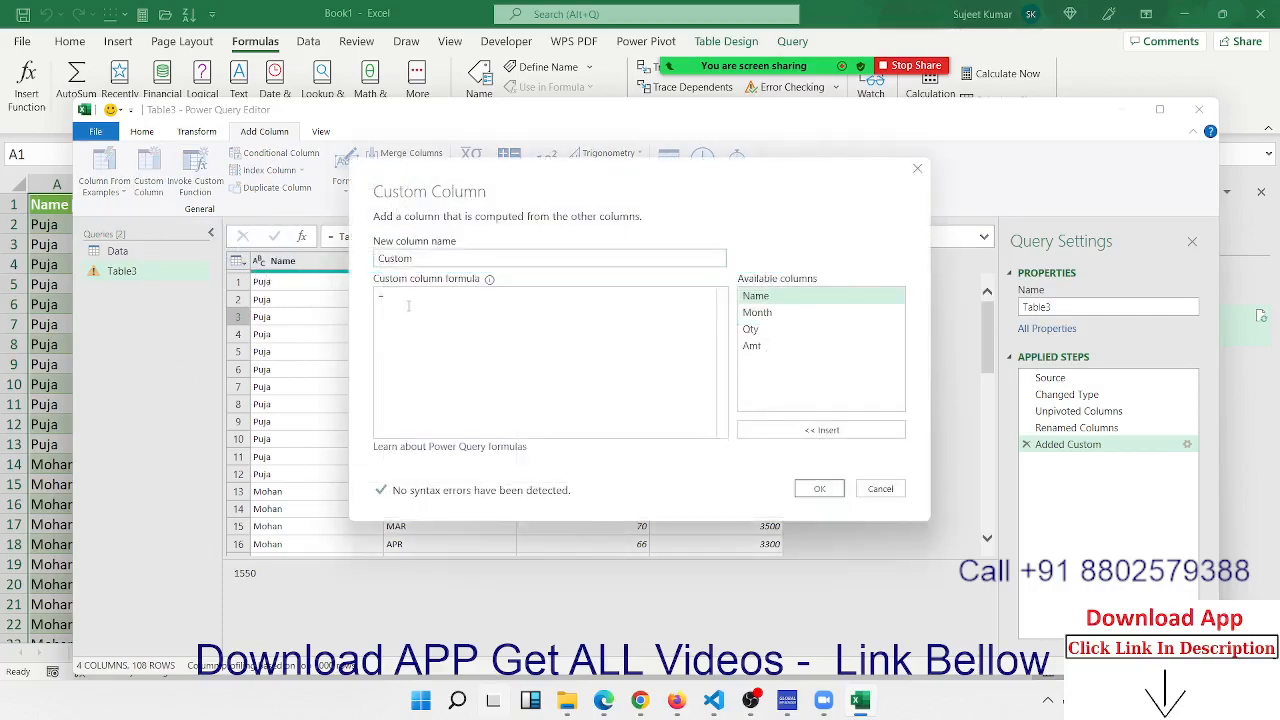
text(if)
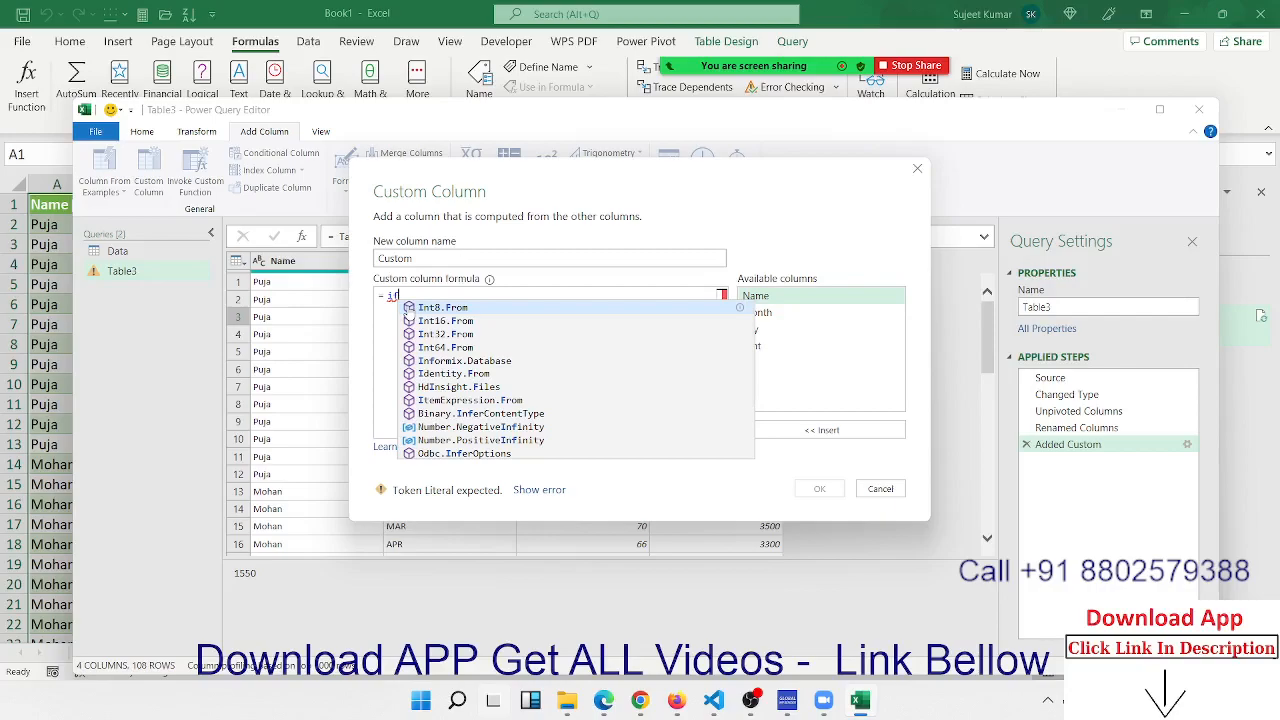
key(BackSpace)
key(BackSpace)
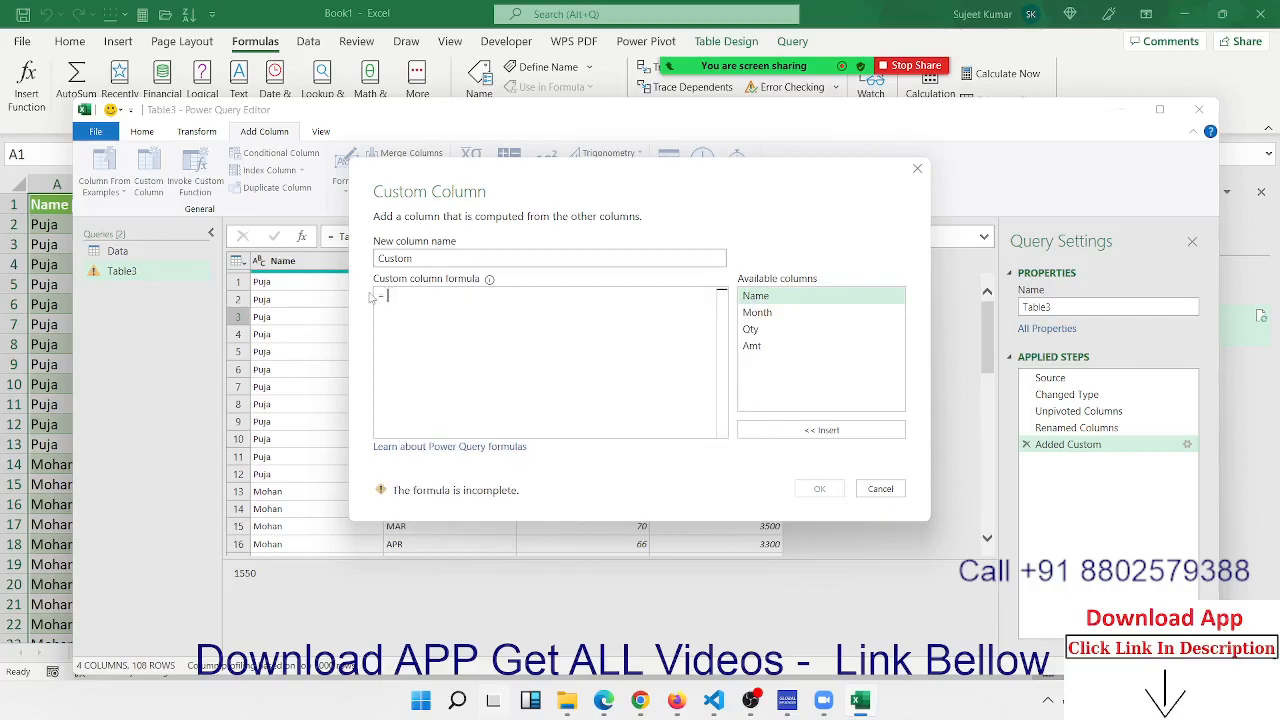
click(869, 494)
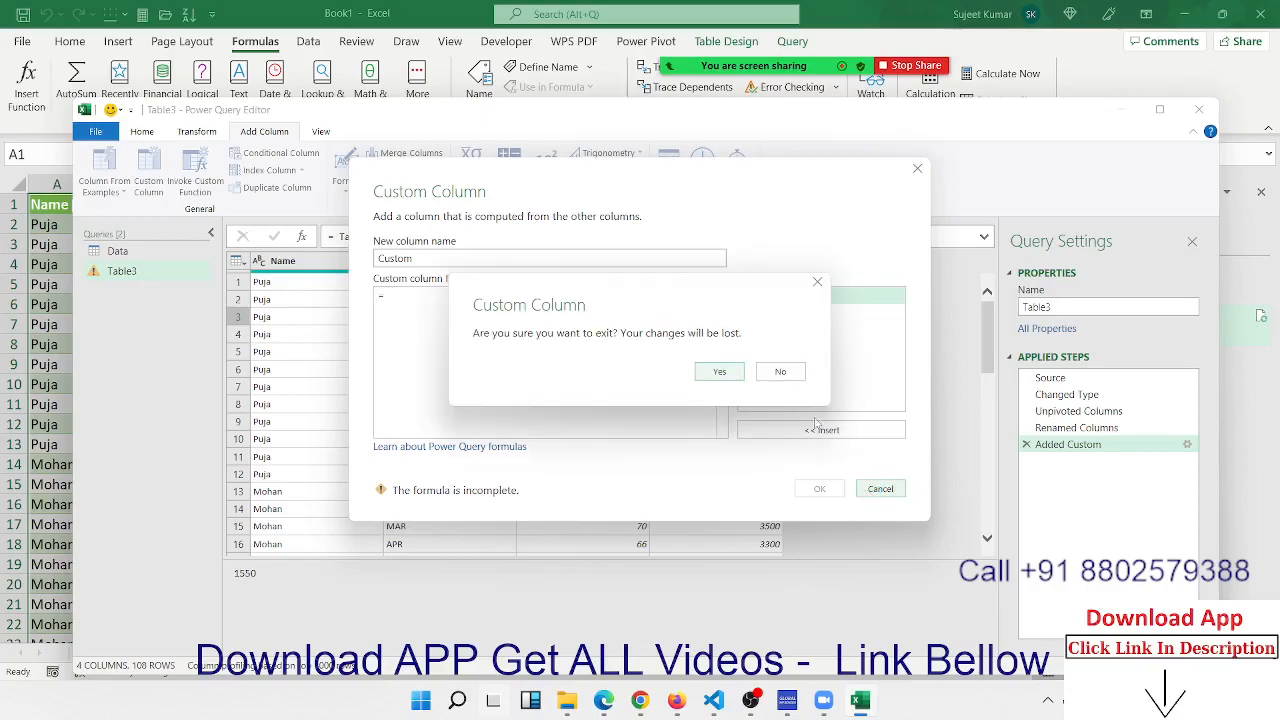
click(730, 373)
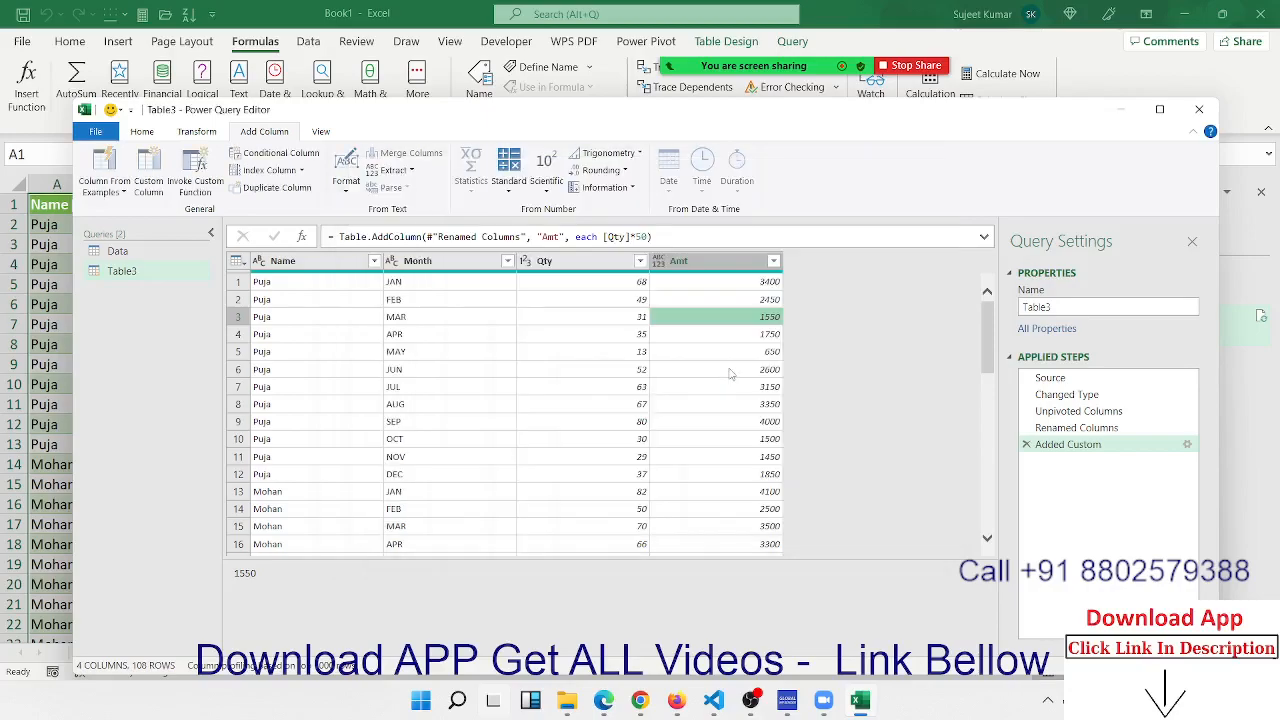
Close the Power Query Editor and discard the pending changes to the Table3 query
click(1200, 112)
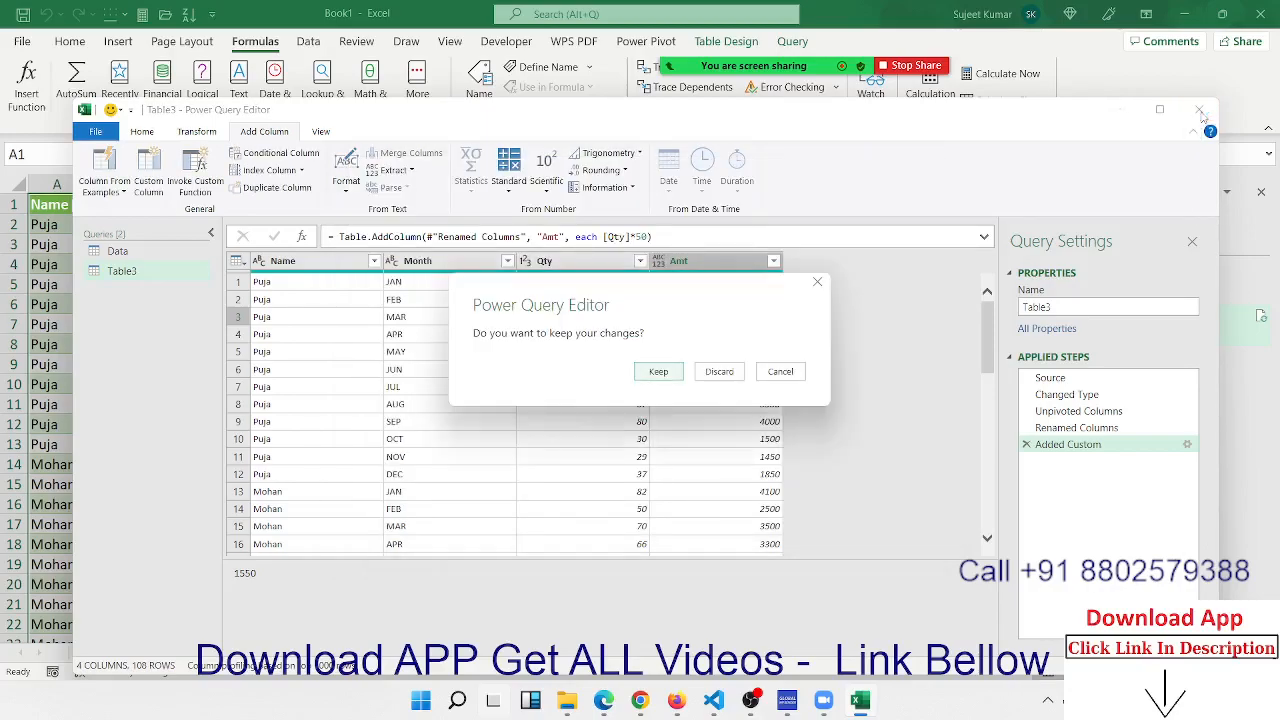
click(716, 370)
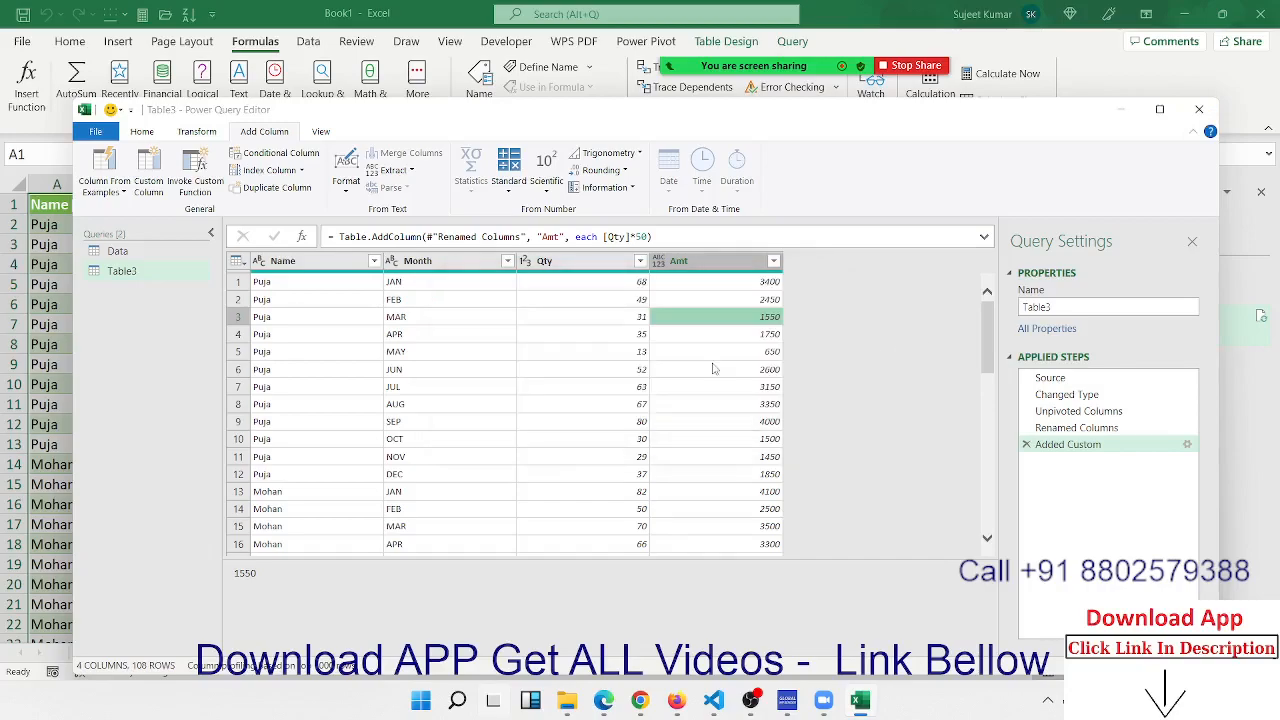